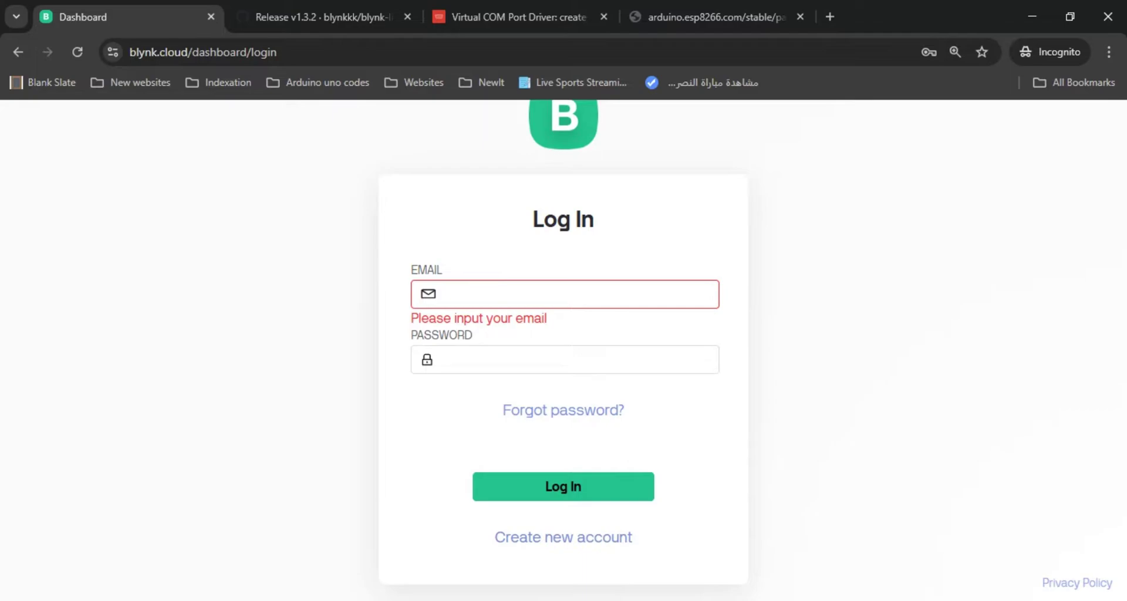
Open the 'Welcome to Blynk.Console' email in Gmail and follow its Create Password link.
click(725, 598)
click(763, 568)
click(728, 599)
click(674, 540)
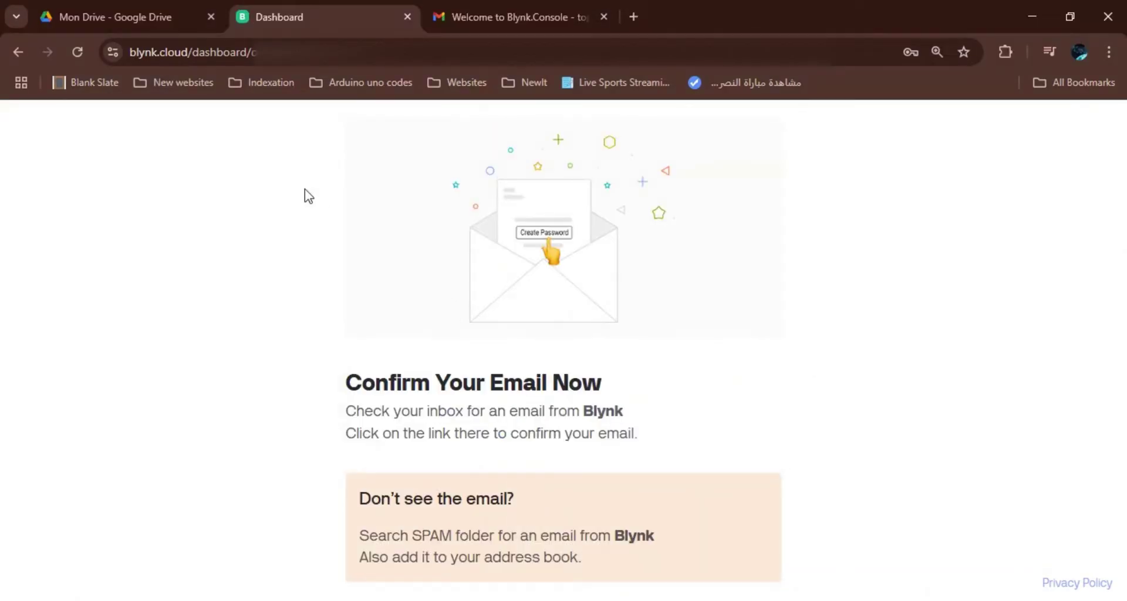
click(536, 15)
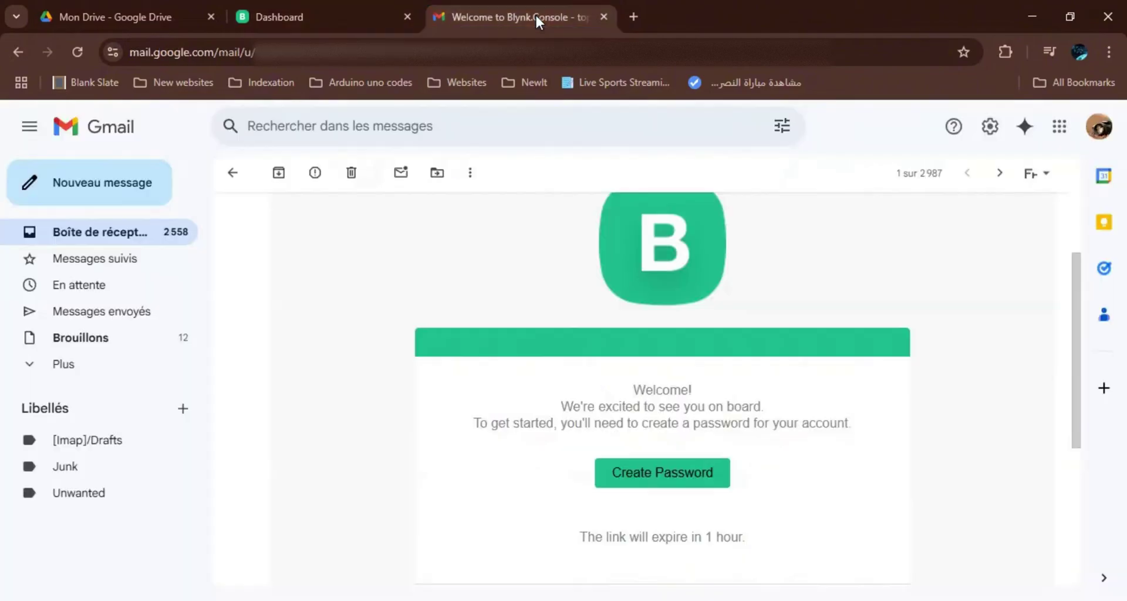
click(665, 482)
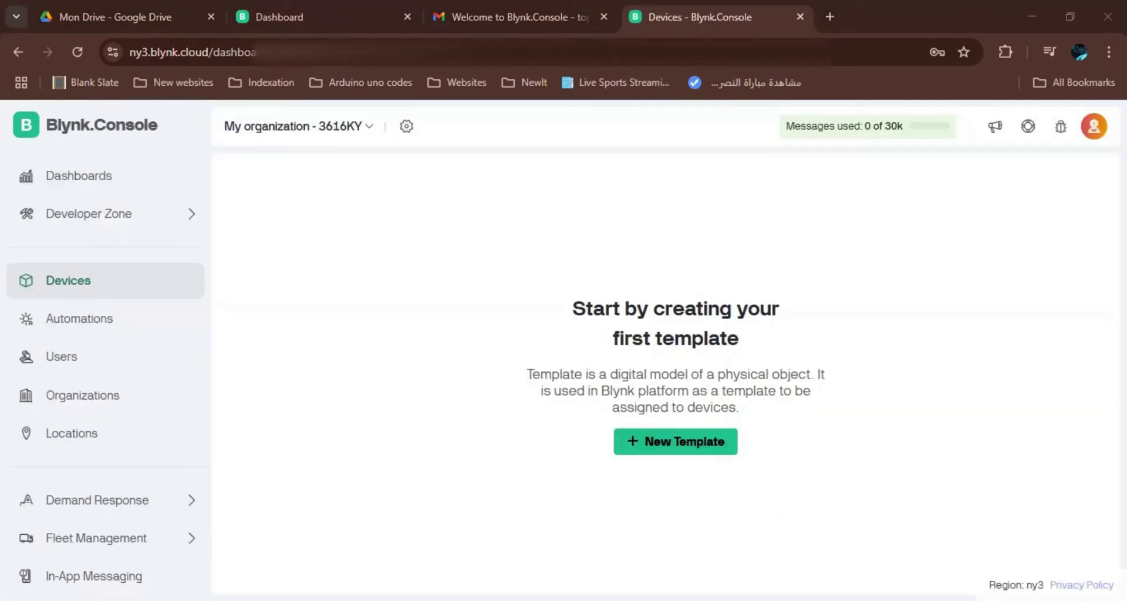
Create a new Blynk template named 'test' with Arduino as the hardware.
click(362, 451)
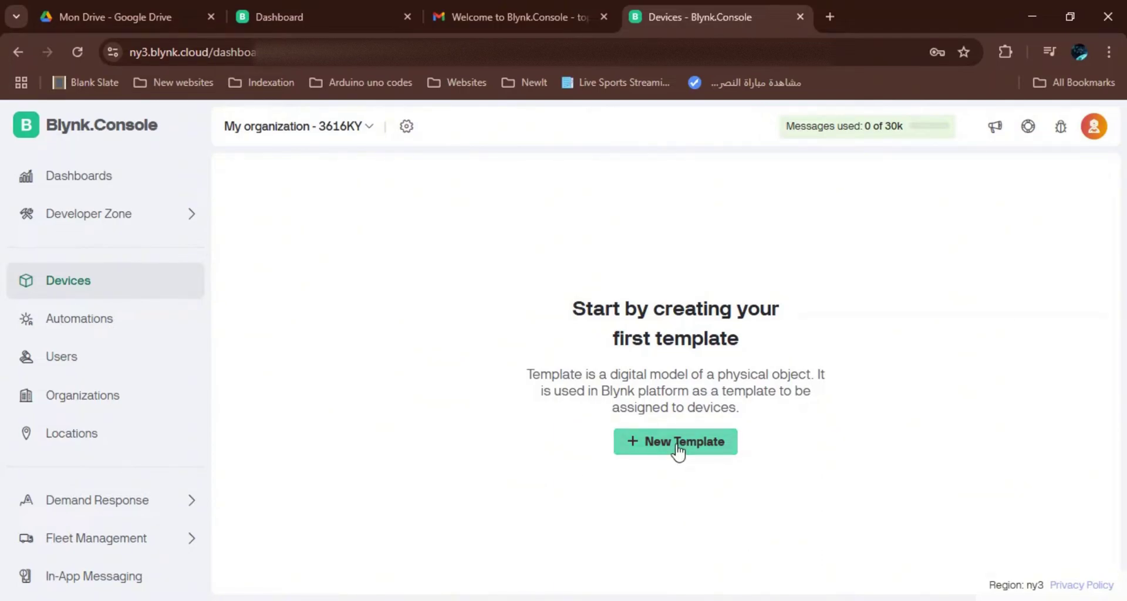
click(677, 451)
click(546, 295)
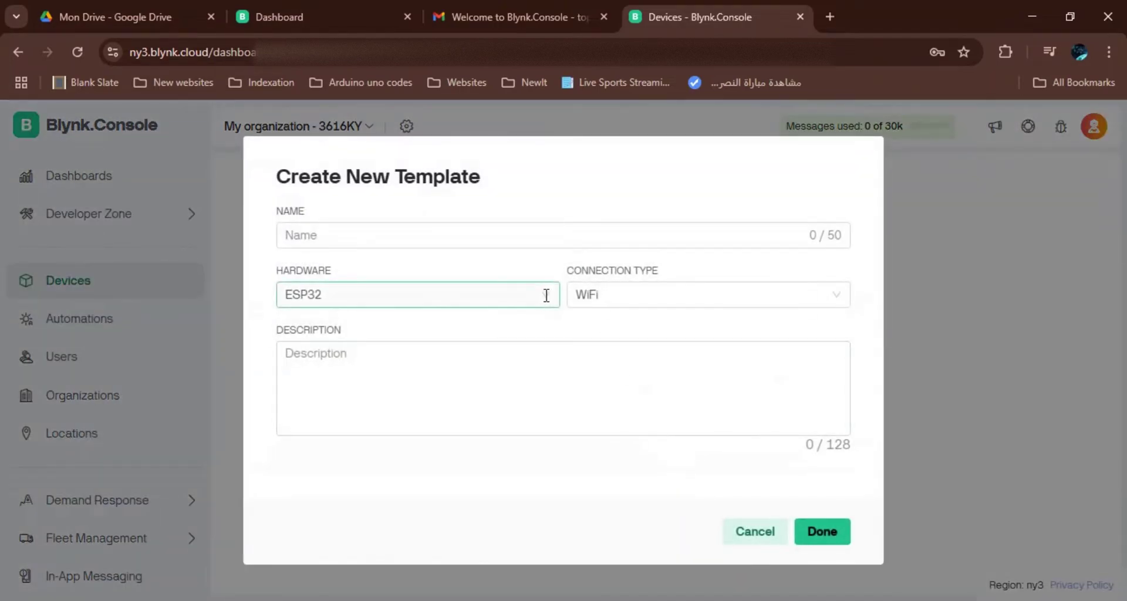
click(546, 296)
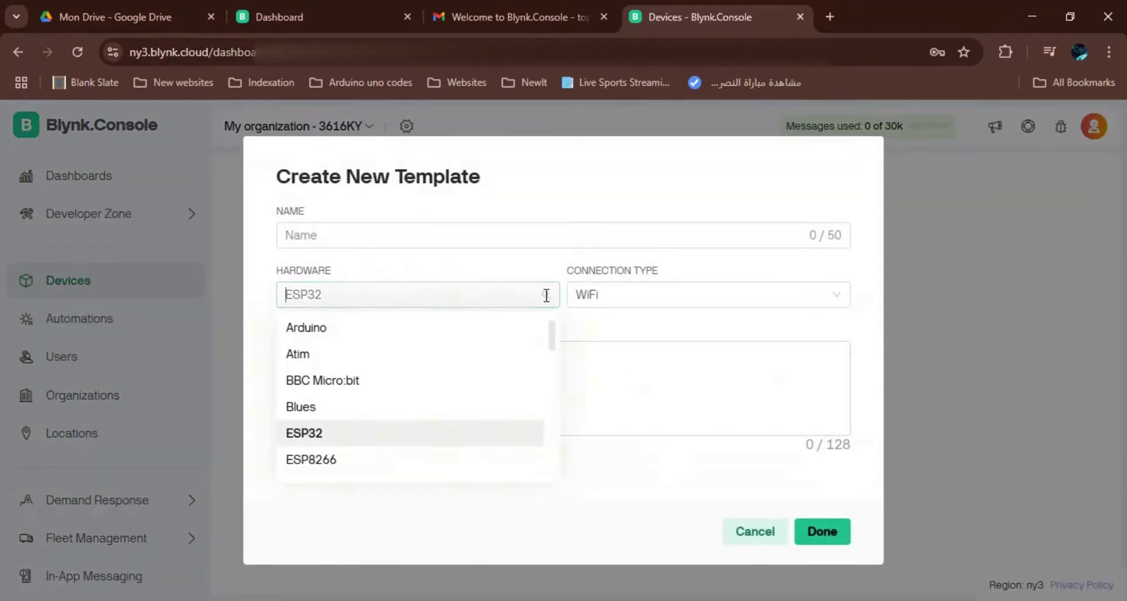
click(324, 335)
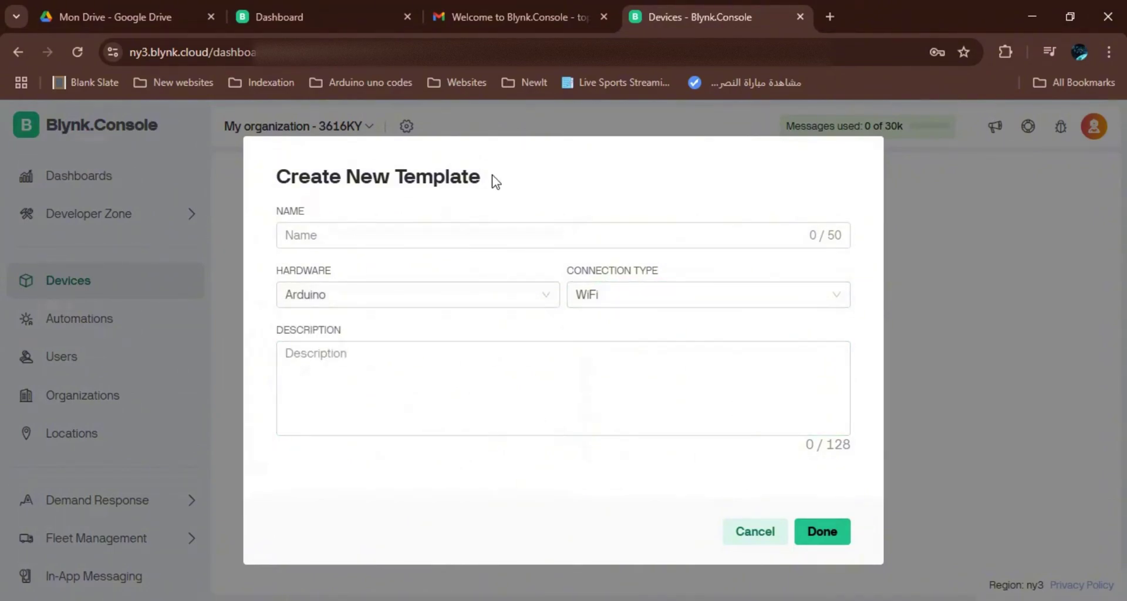
click(493, 231)
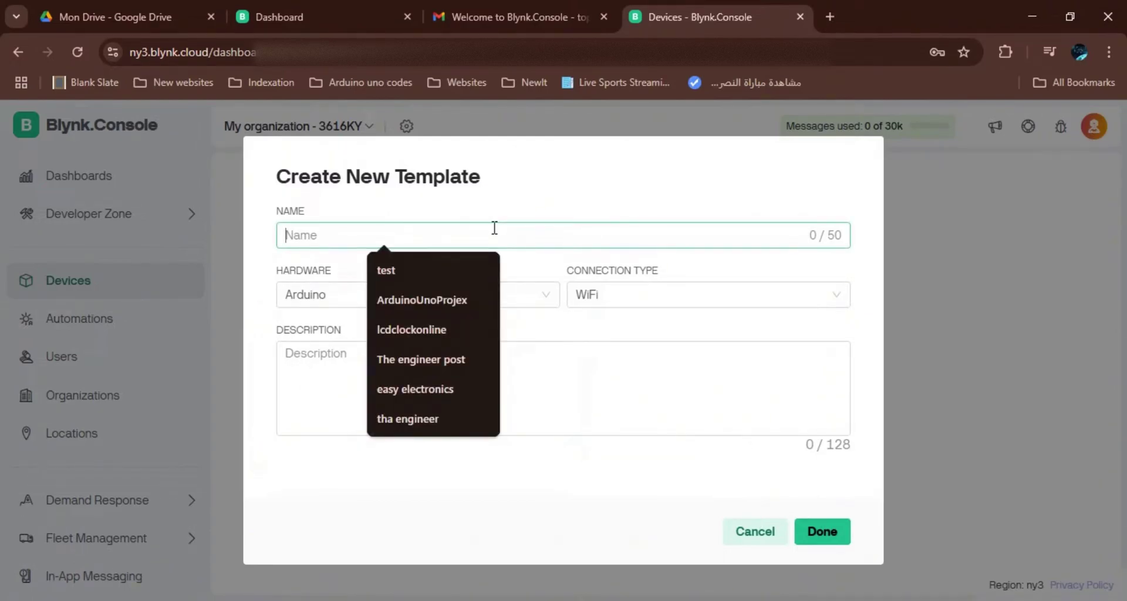
key(Down)
key(Down)
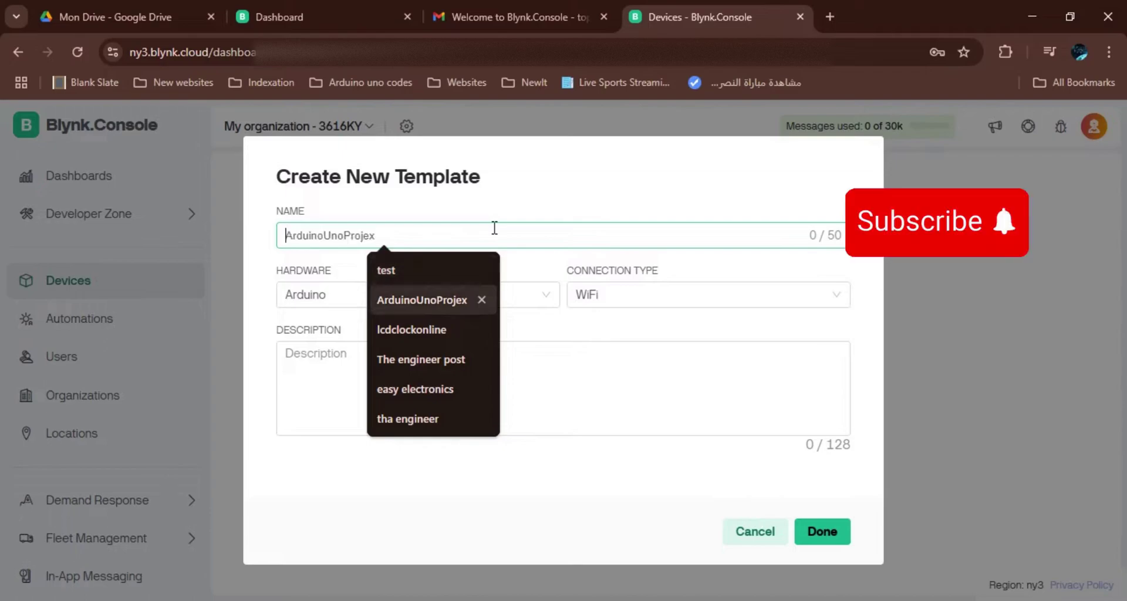
key(Down)
key(Down)
key(Down)
key(Up)
key(Up)
key(Up)
key(Up)
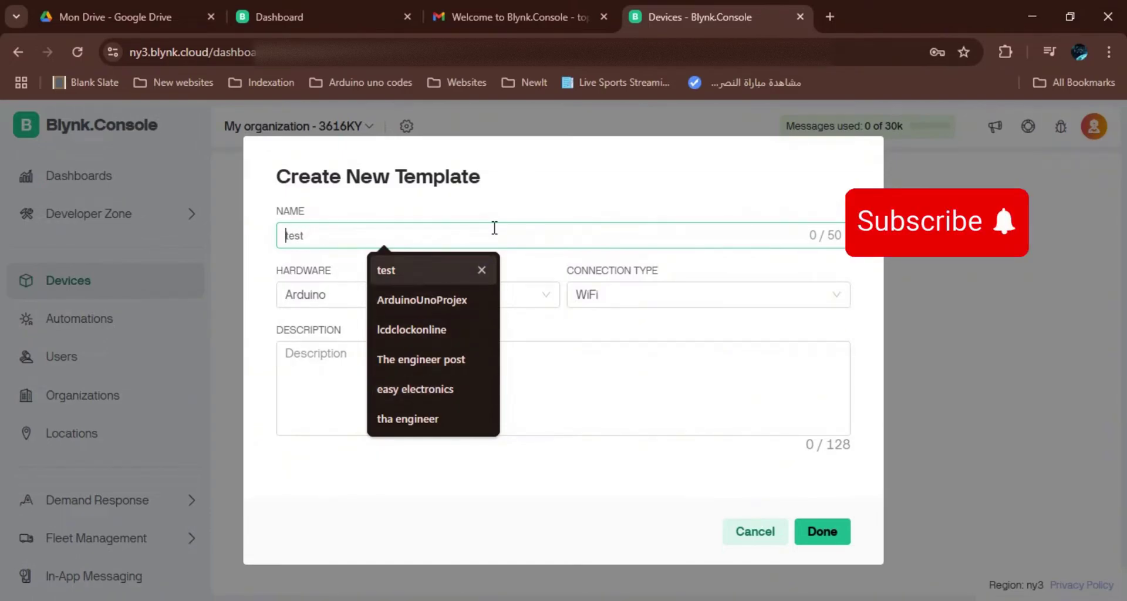
key(Return)
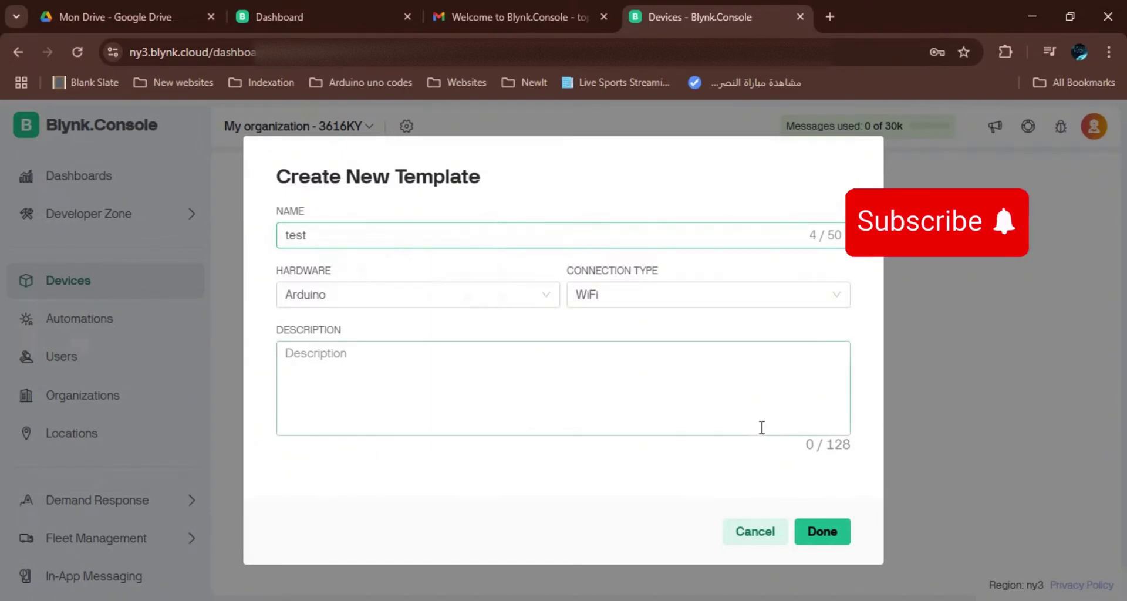
click(824, 534)
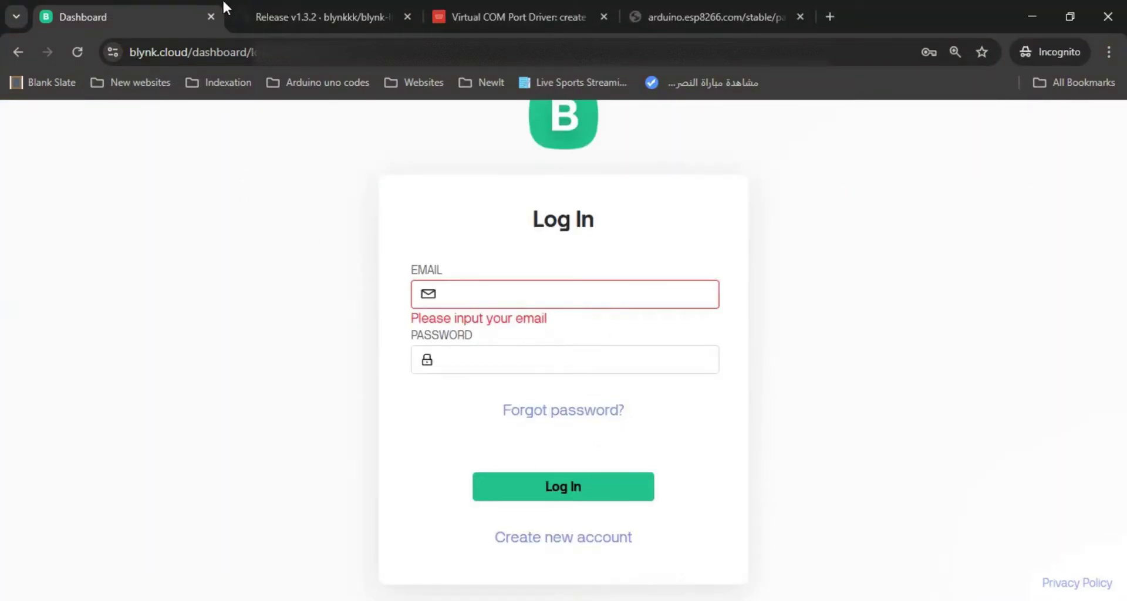
Close the Blynk login tab, locate the Blynk_Release_v1.3.2.zip asset, and cancel its save dialog.
click(212, 16)
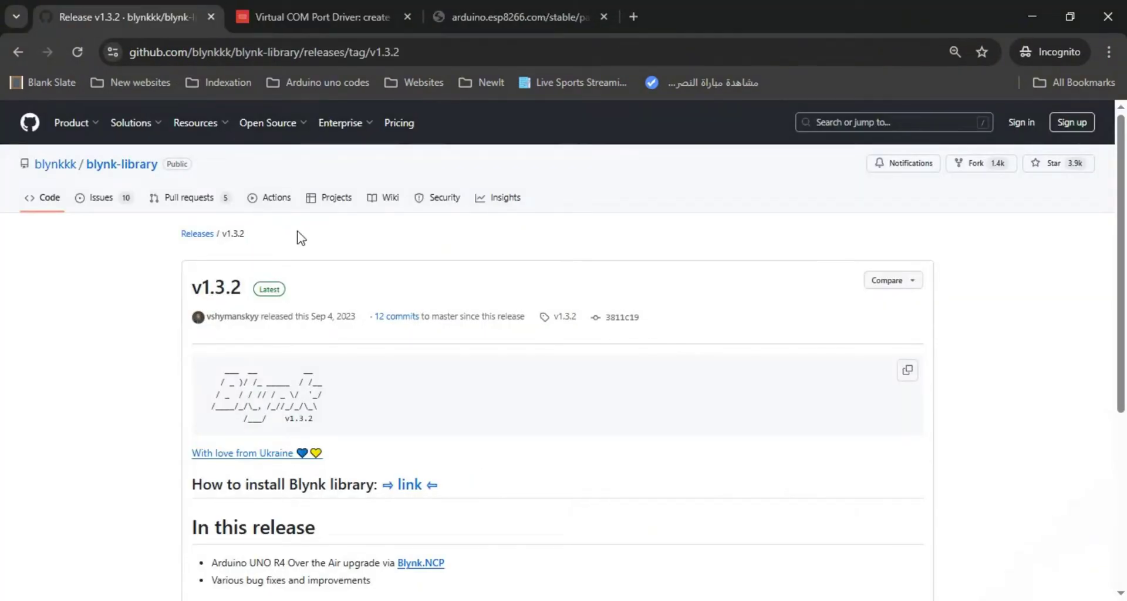
scroll(418, 328, down, 3)
scroll(418, 328, down, 2)
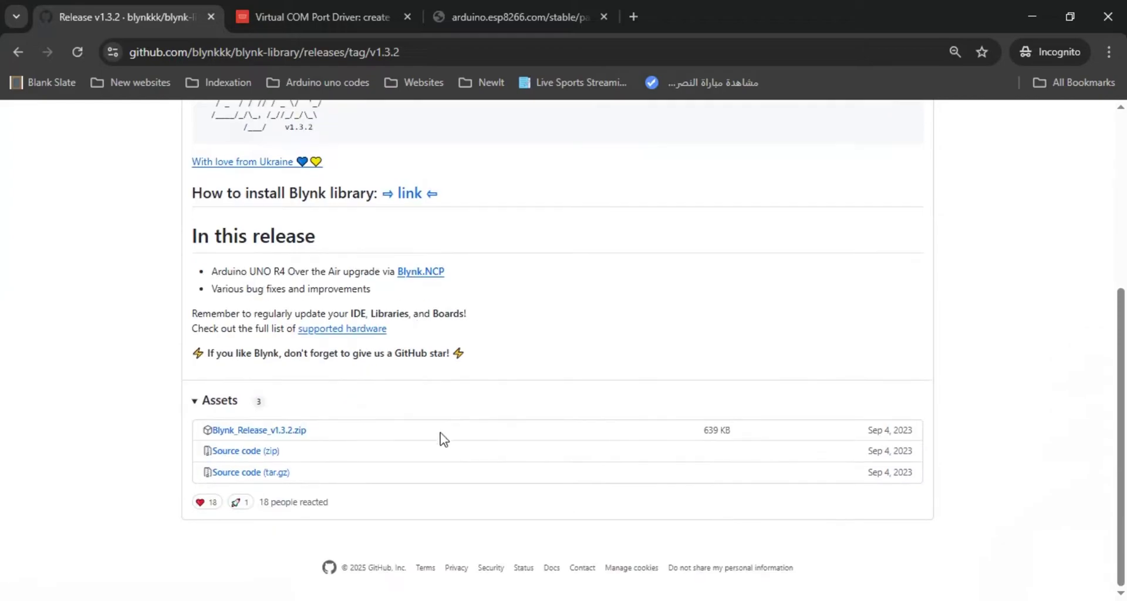
click(304, 434)
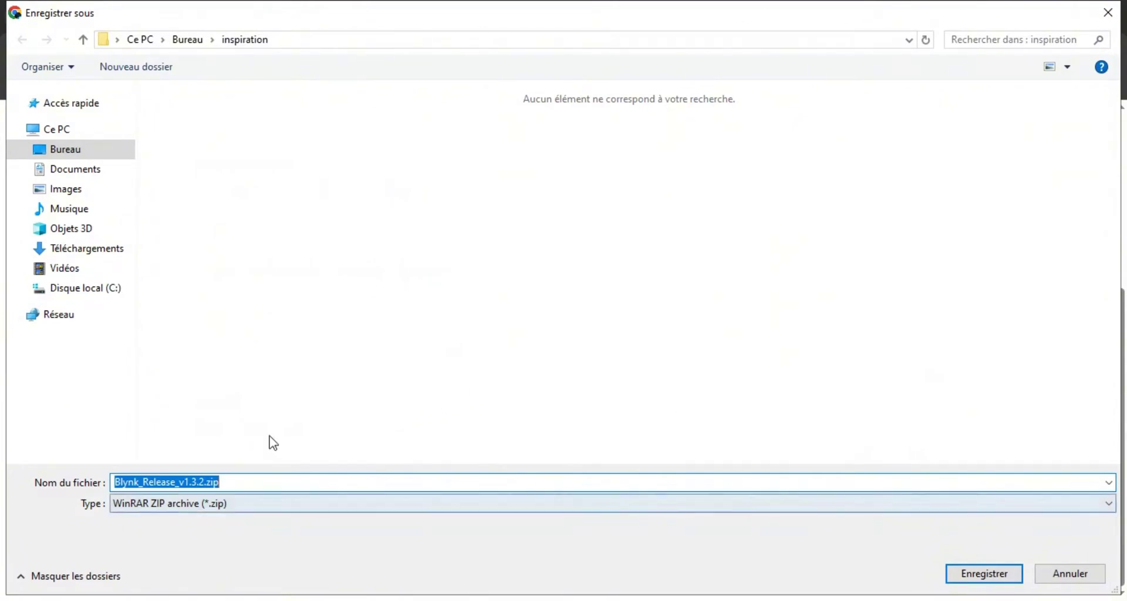
click(1075, 579)
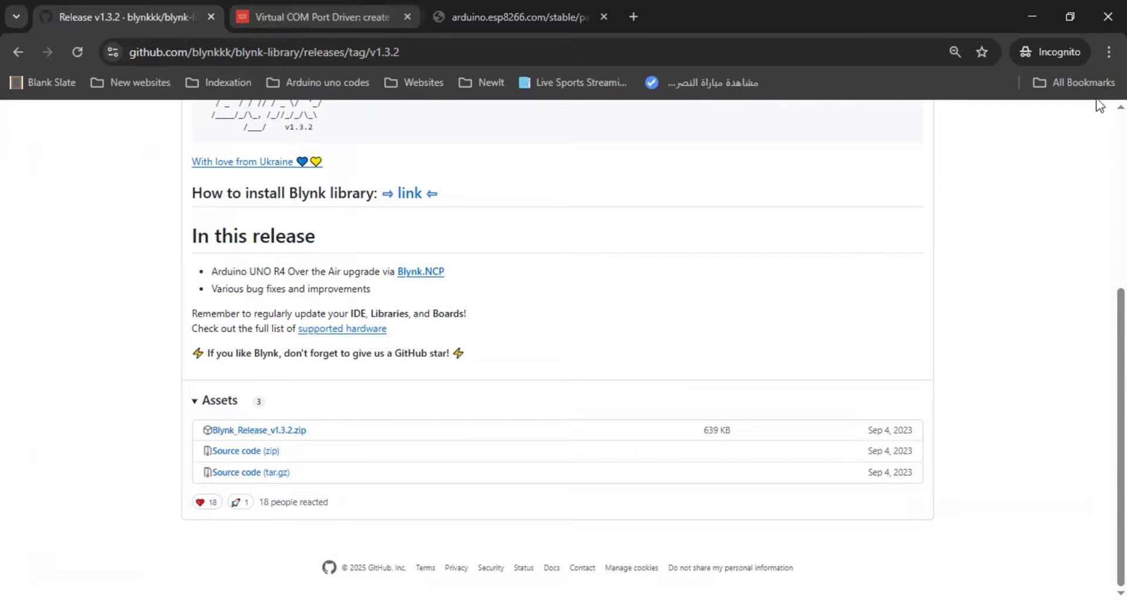
Close the GitHub release and Virtual COM Port Driver tabs.
click(325, 2)
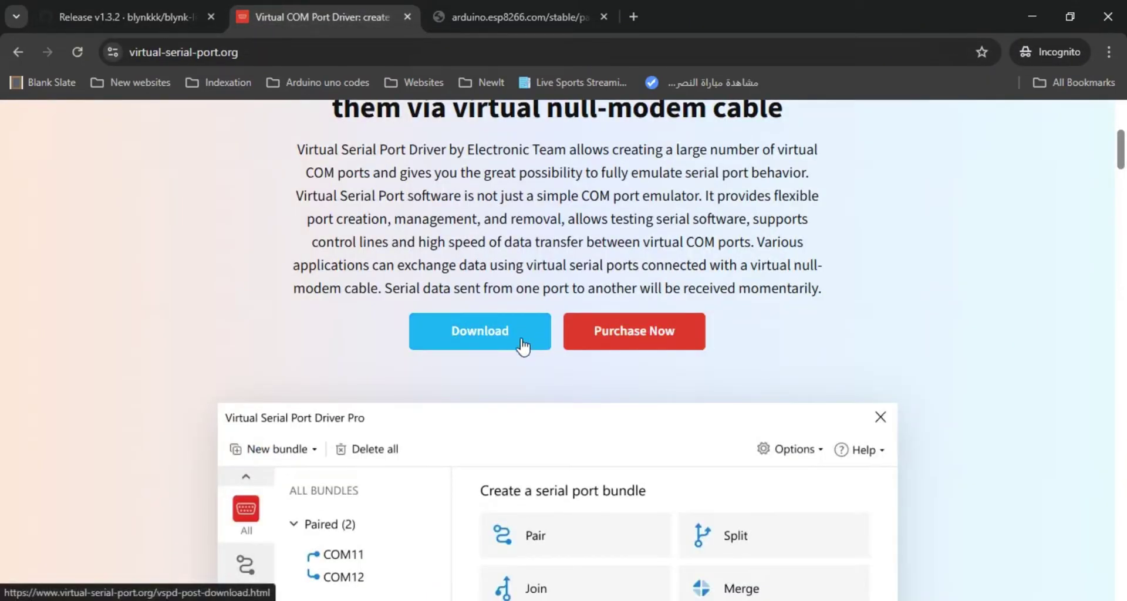
scroll(719, 434, down, 3)
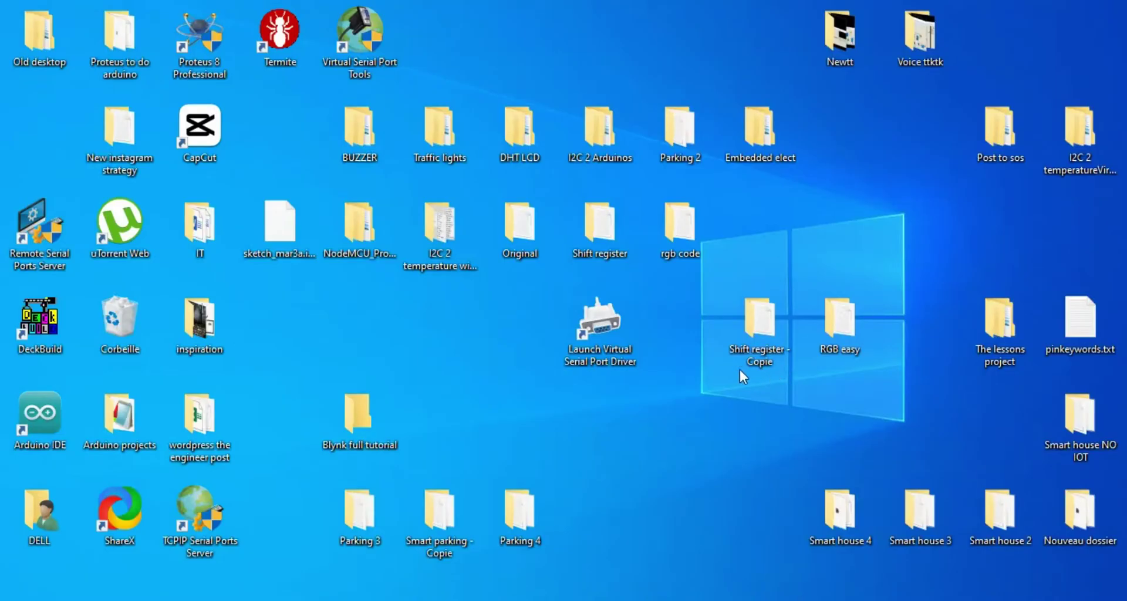
click(598, 335)
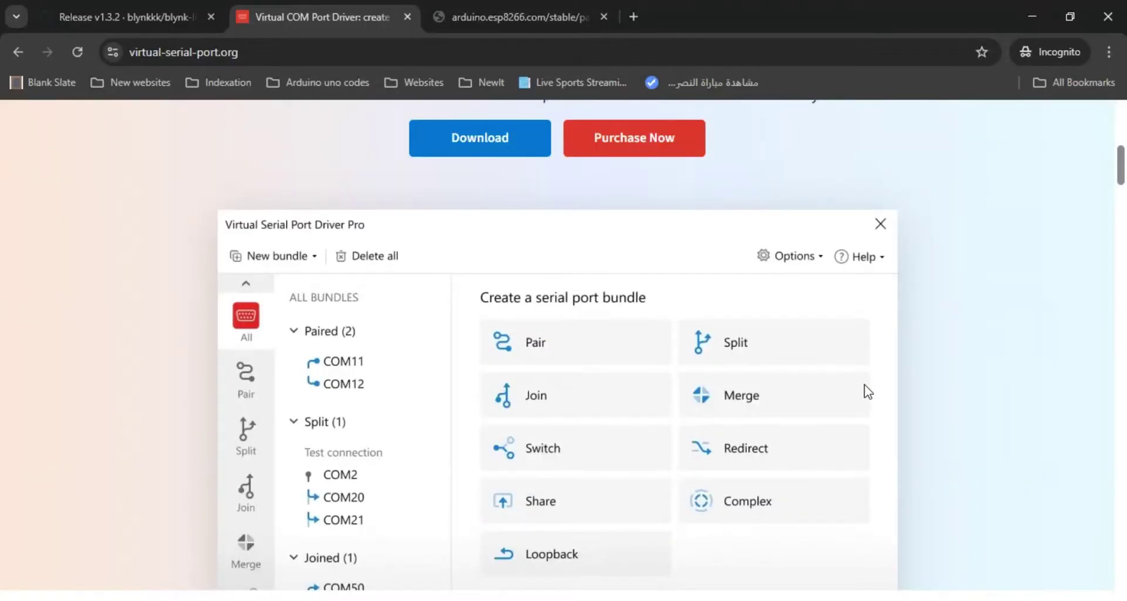
click(493, 14)
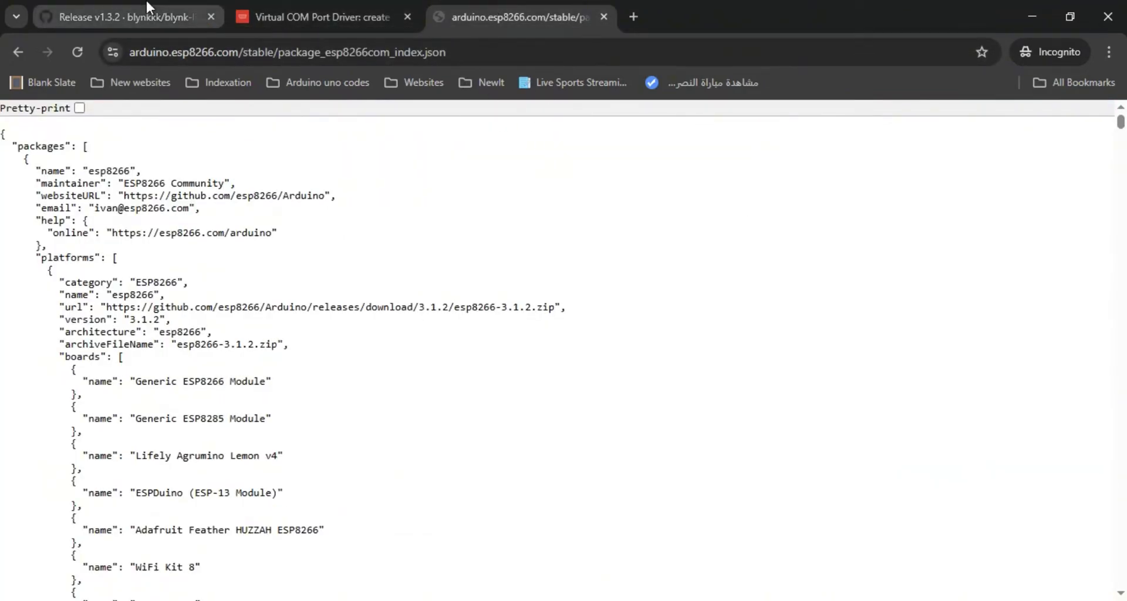
click(201, 15)
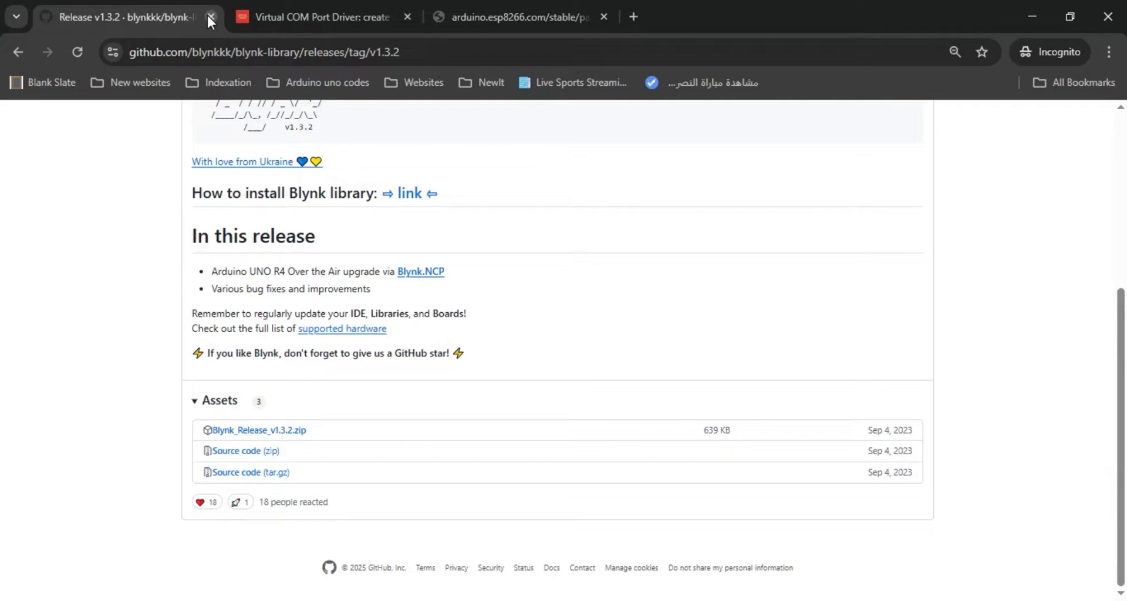
click(209, 16)
click(209, 17)
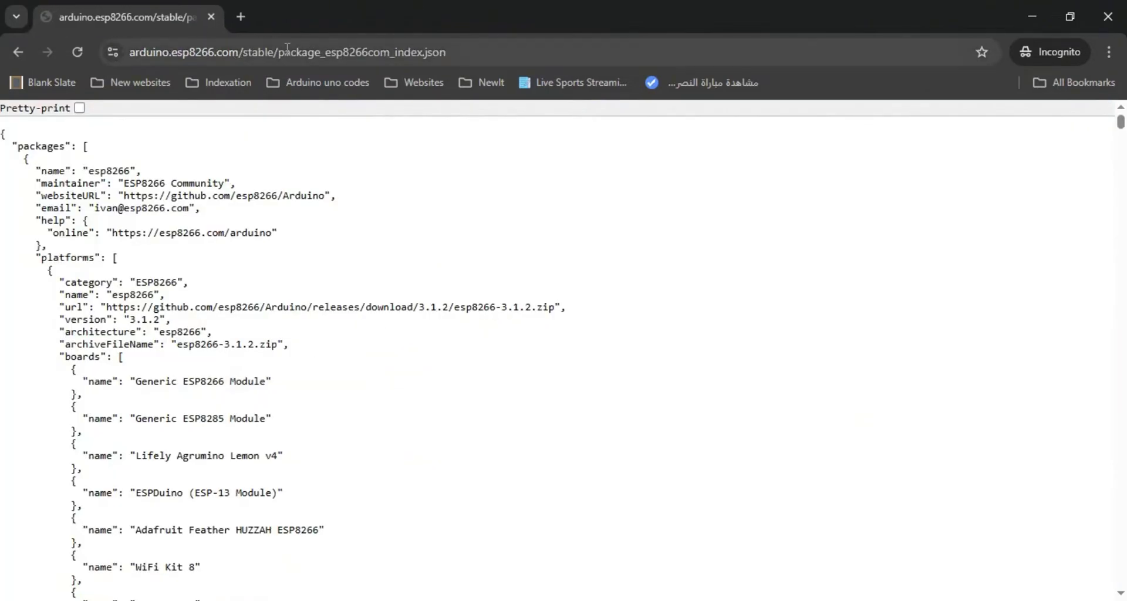
Copy the ESP8266 package index URL from the address bar.
click(318, 48)
right_click(329, 51)
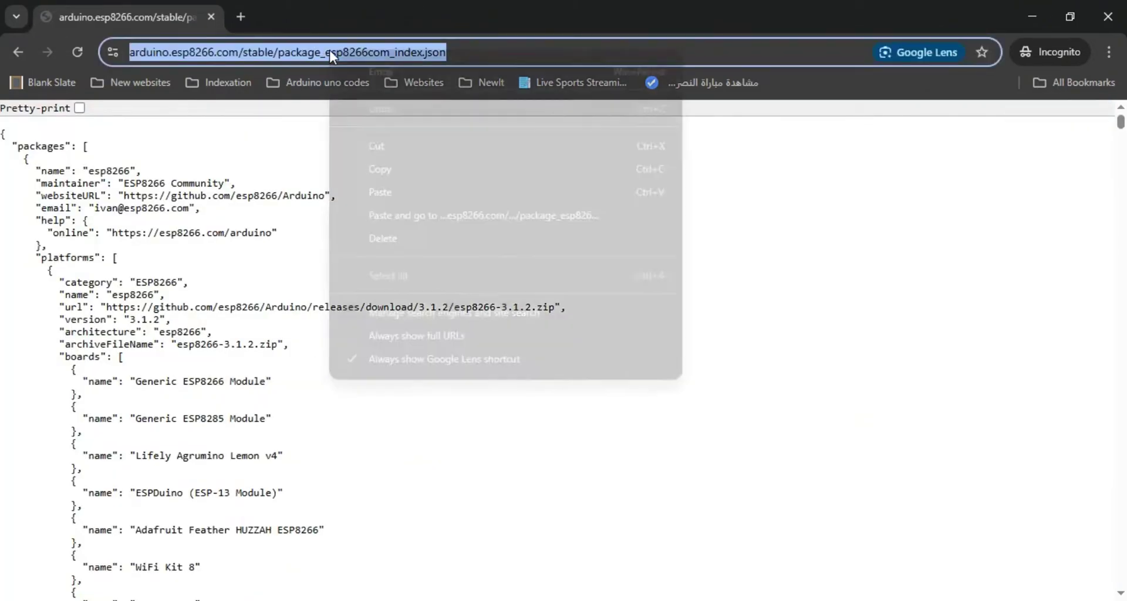
click(394, 172)
click(632, 216)
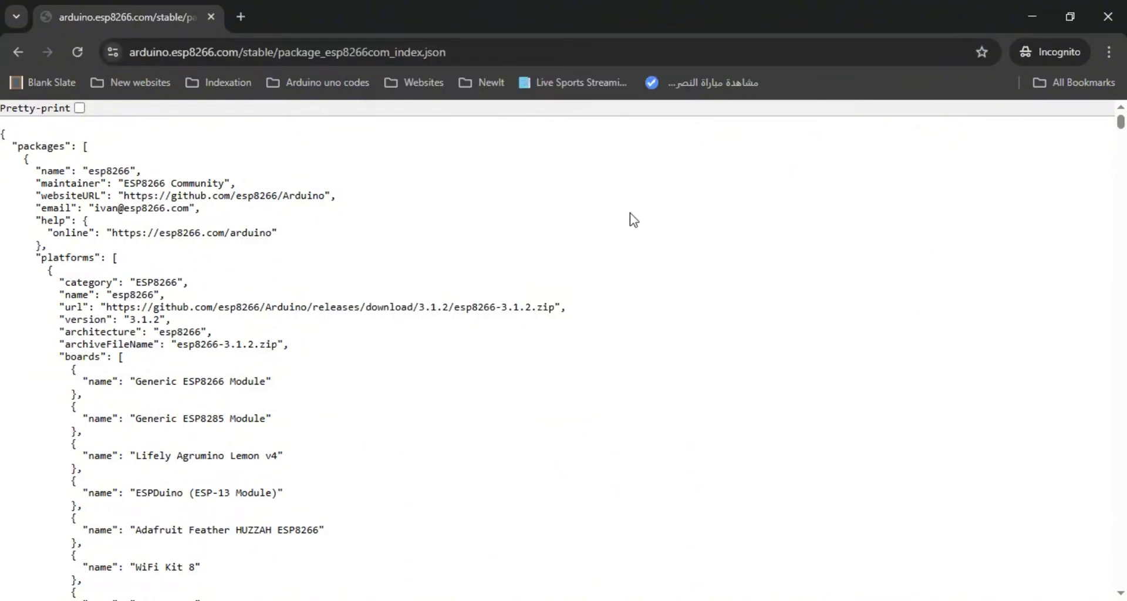
key(alt+Tab)
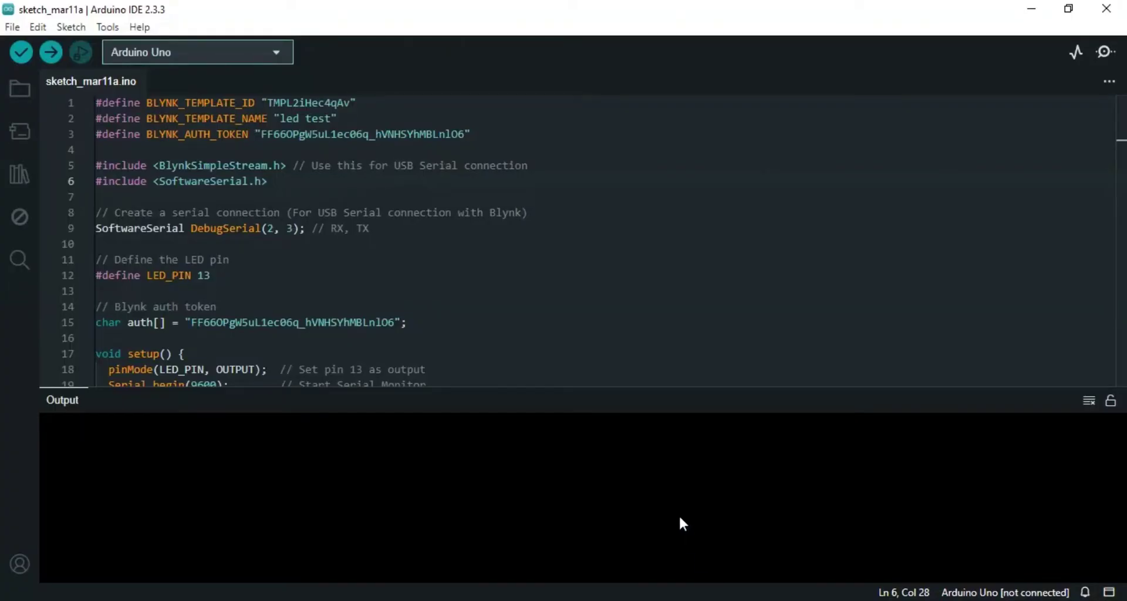
Copy the ESP8266 additional boards manager URL from Arduino IDE Preferences and close them.
click(503, 260)
click(12, 27)
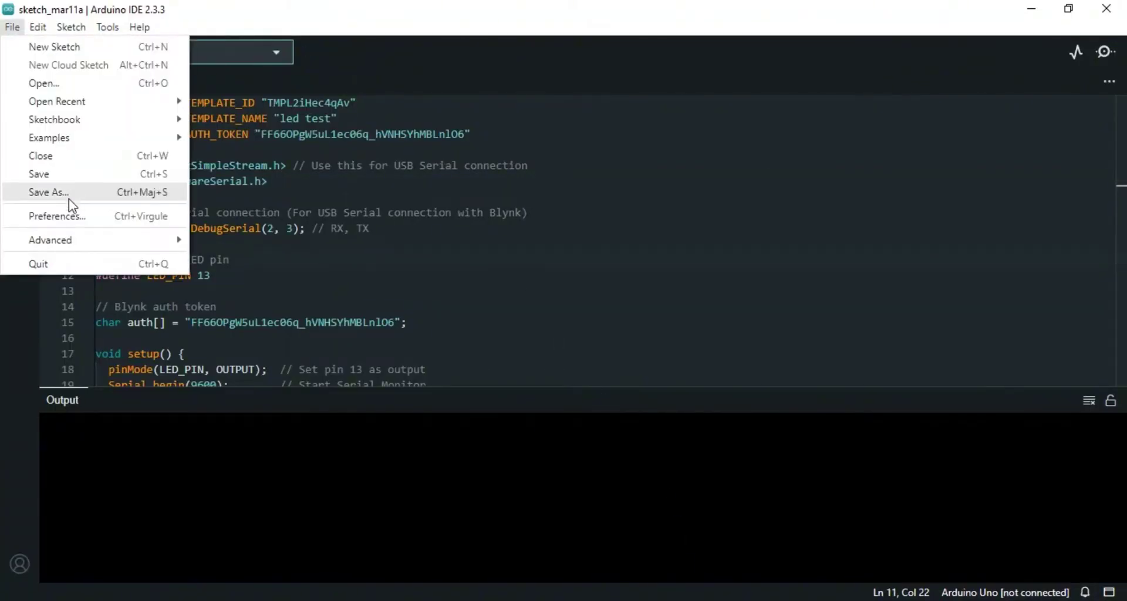
click(70, 218)
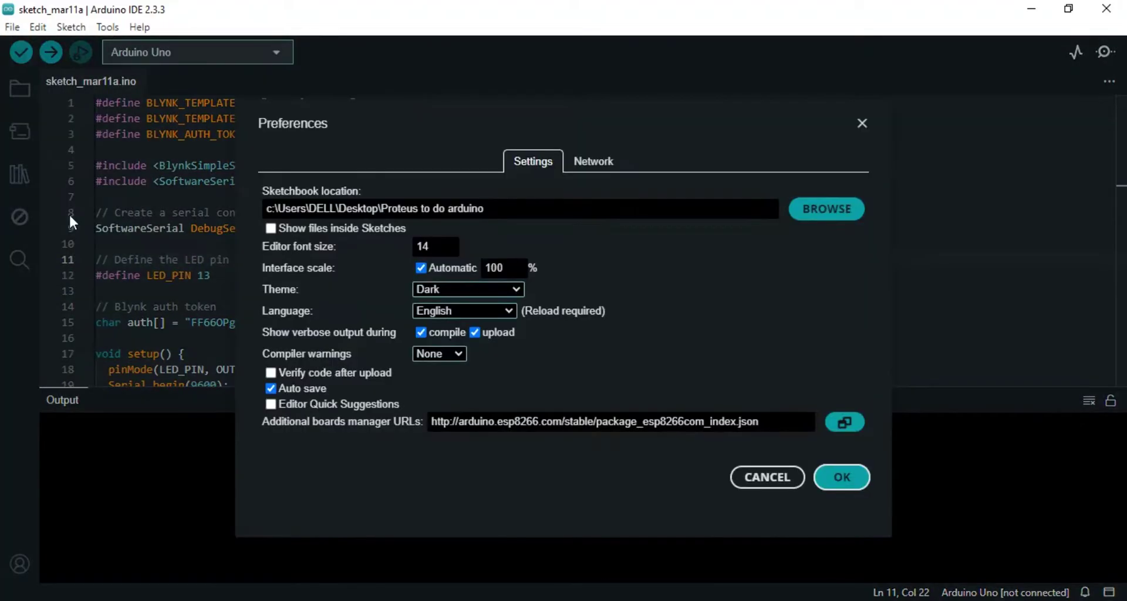
triple_click(668, 416)
right_click(765, 423)
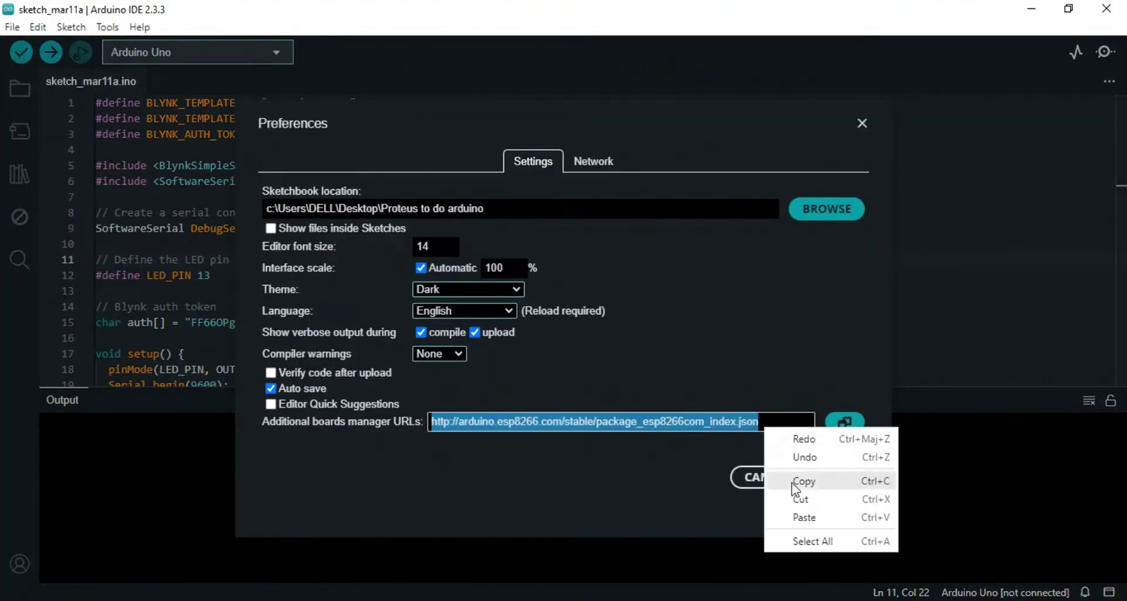
click(805, 518)
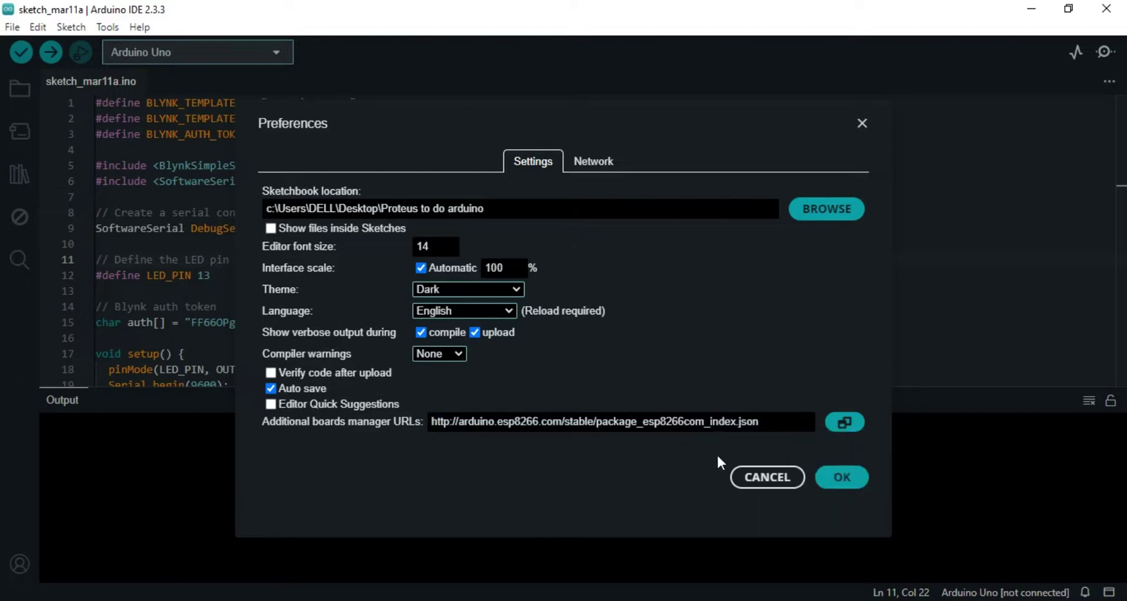
click(842, 478)
click(606, 212)
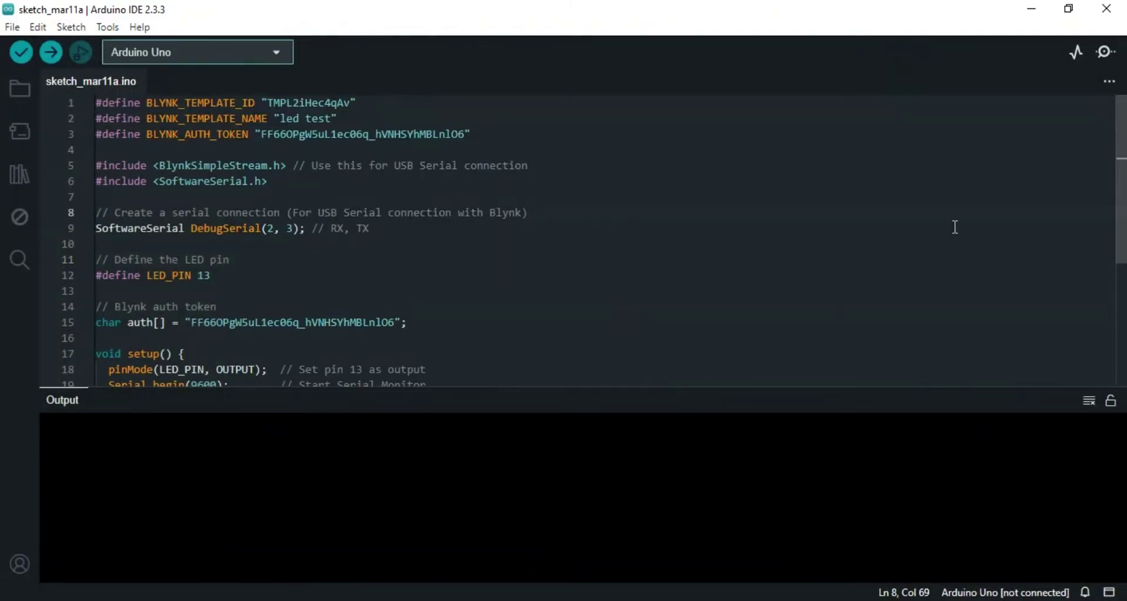
key(alt+Tab)
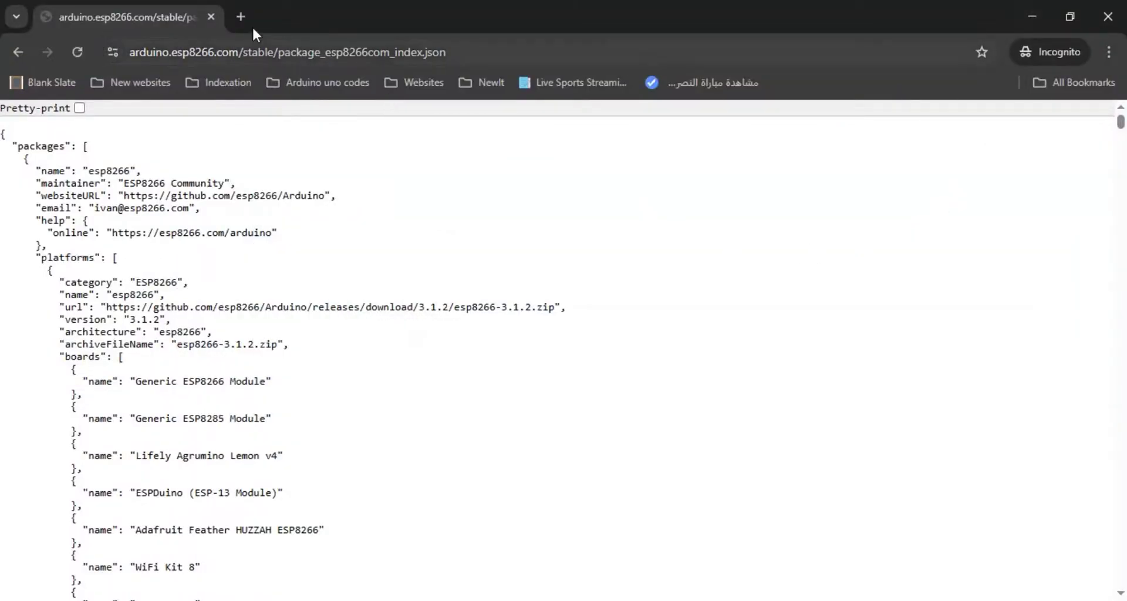
Close the package JSON window and open Chrome's Downloads history.
click(217, 13)
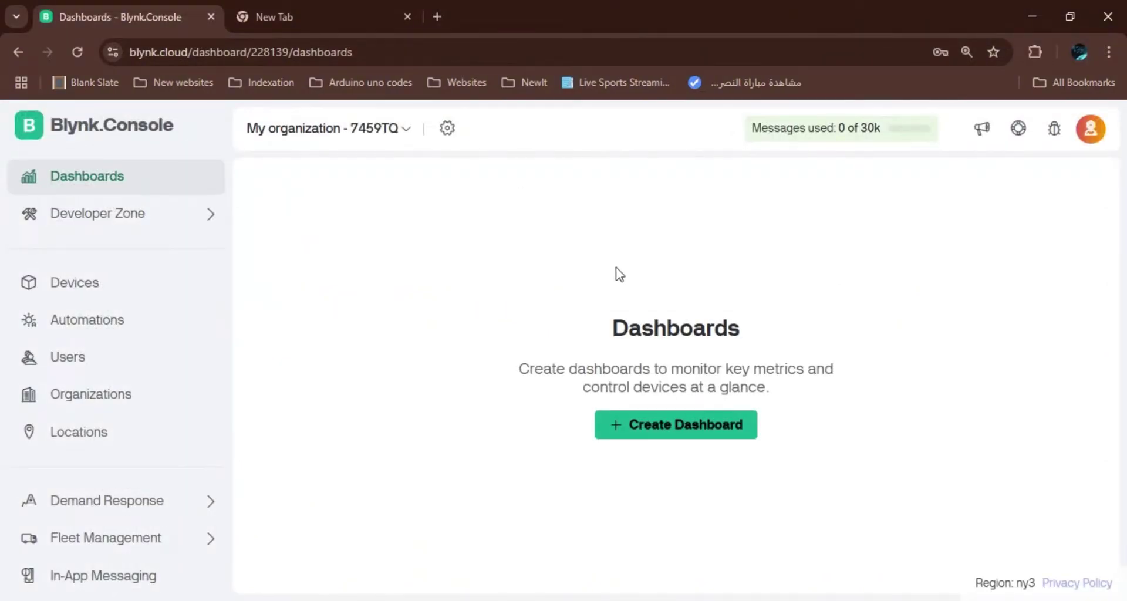
click(305, 10)
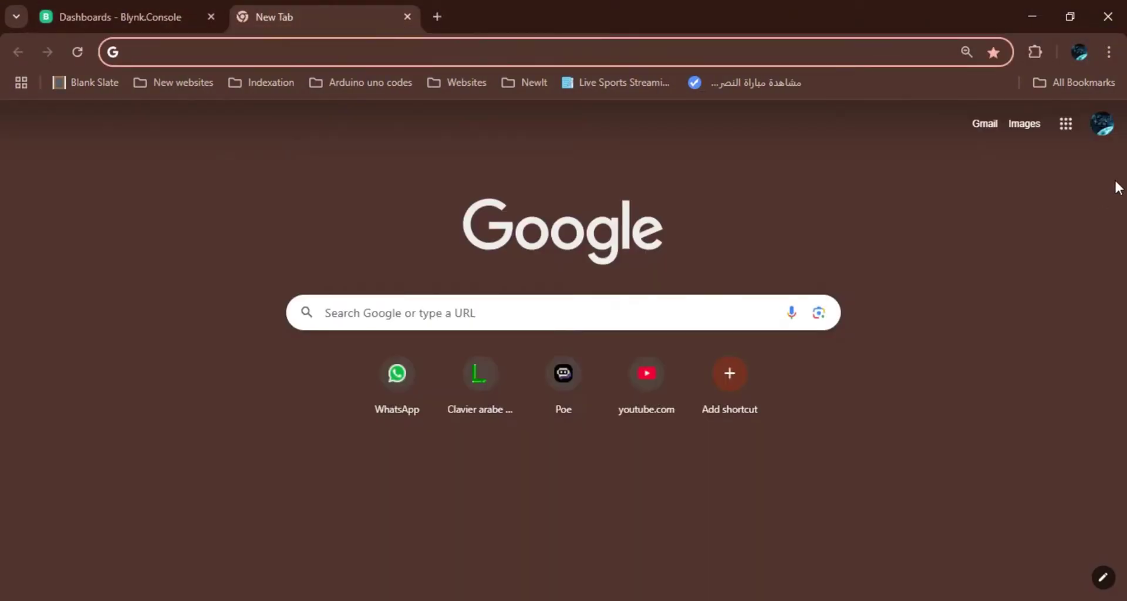
click(1108, 52)
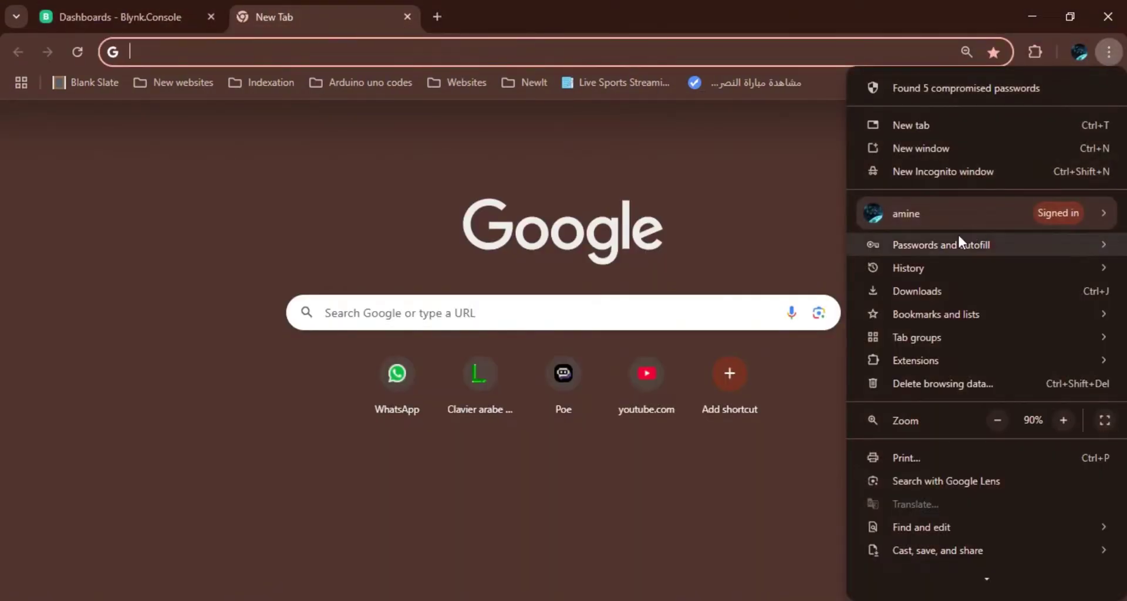
click(915, 290)
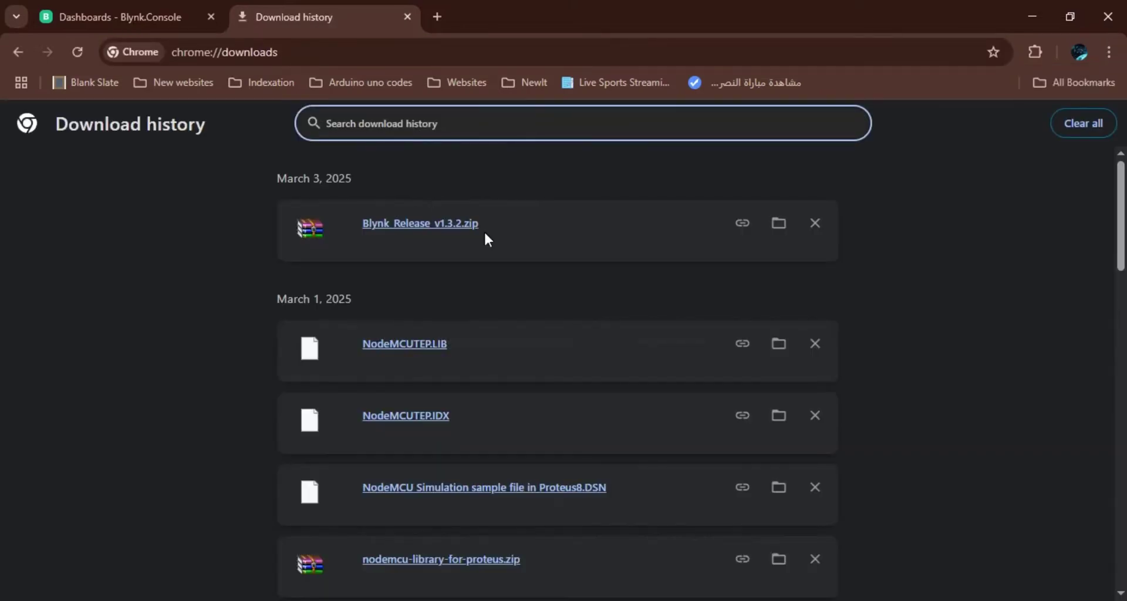
Extract Blynk_Release_v1.3.2.zip into a Blynk_Release_v1.3.2 folder.
click(779, 224)
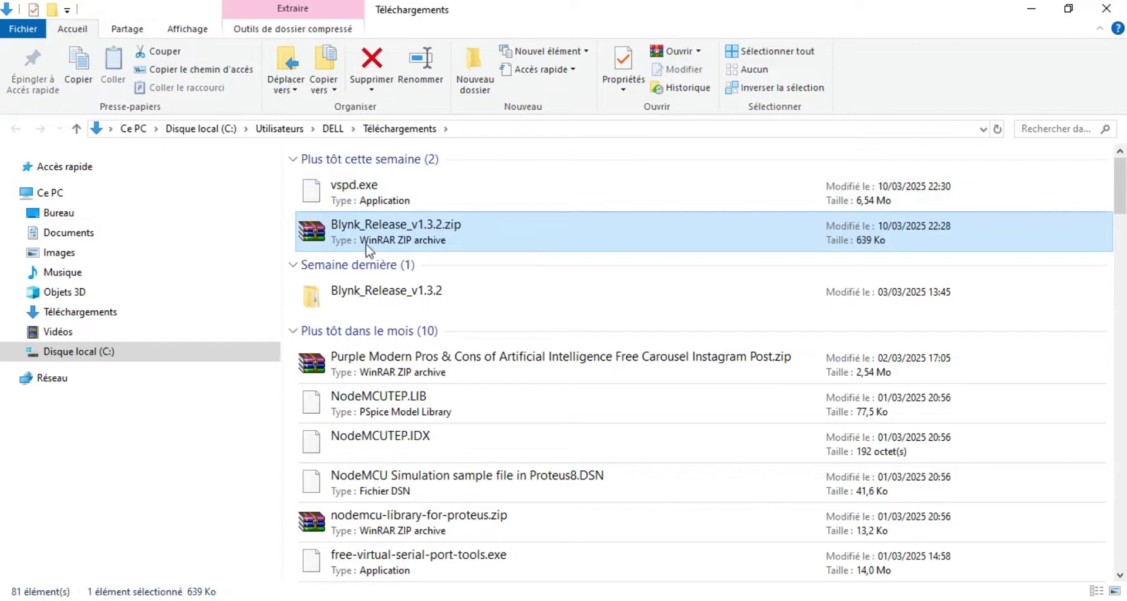
right_click(368, 242)
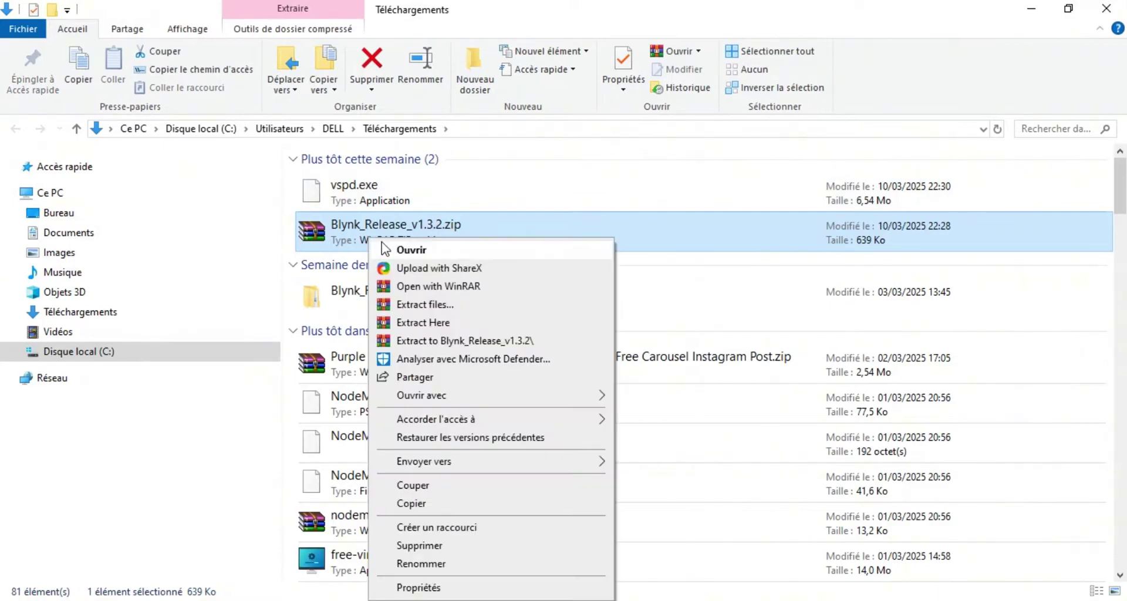
click(427, 340)
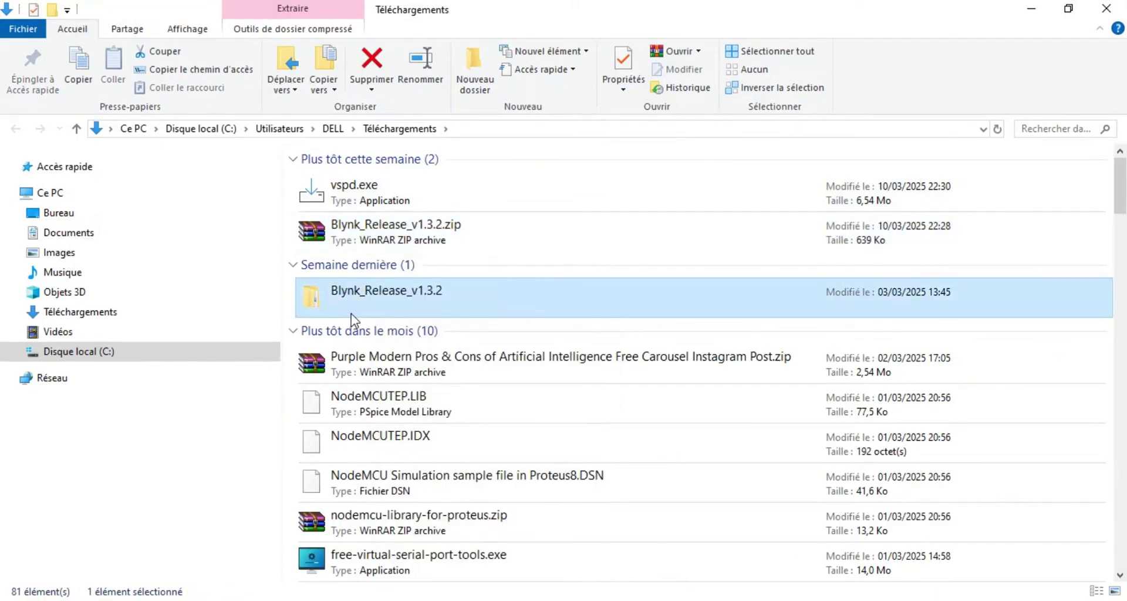
Copy the five folders from Blynk_Release_v1.3.2\libraries and close File Explorer.
double_click(405, 313)
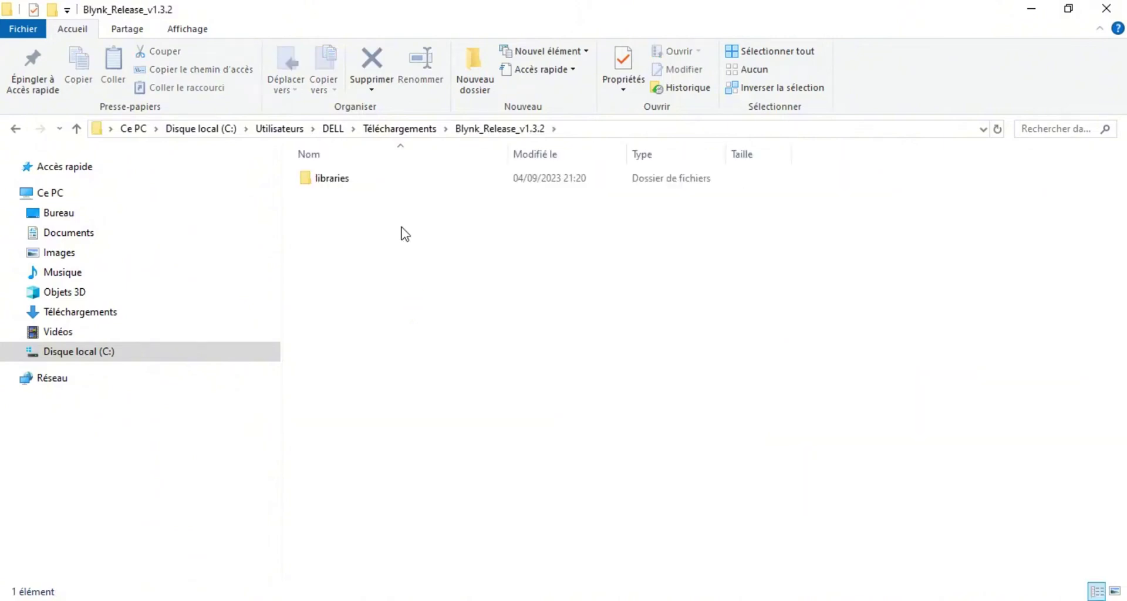
double_click(362, 184)
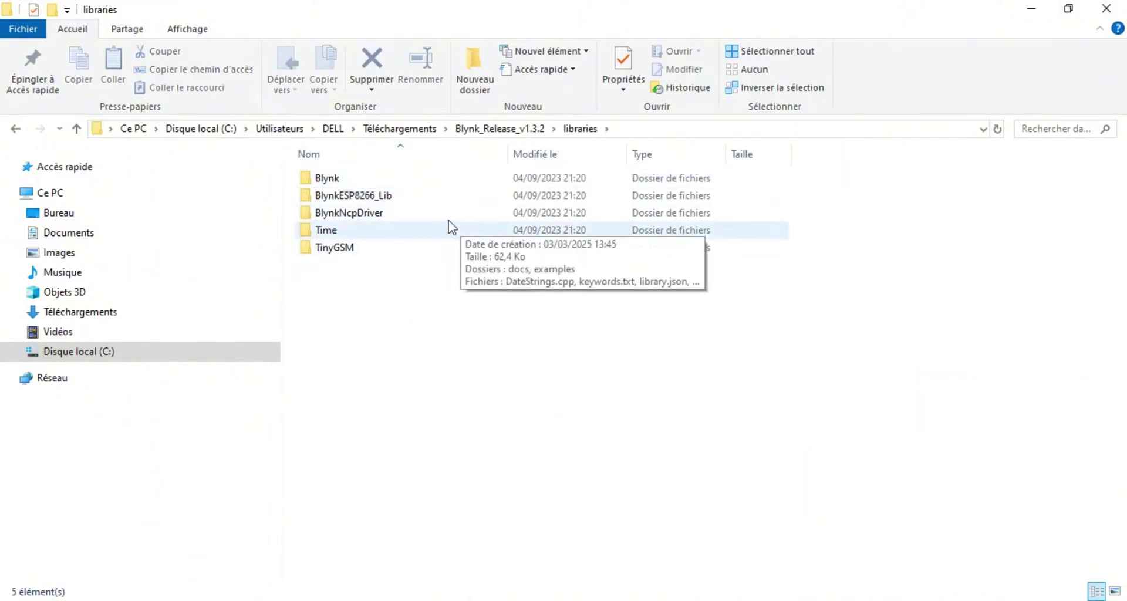
drag(443, 297, 457, 167)
right_click(457, 173)
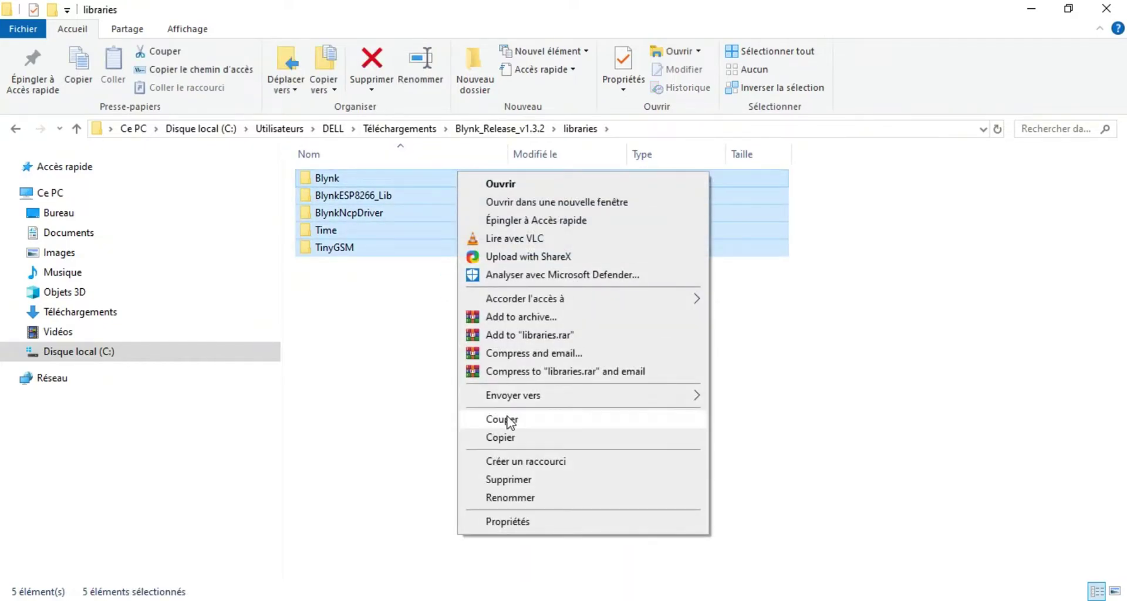
click(511, 437)
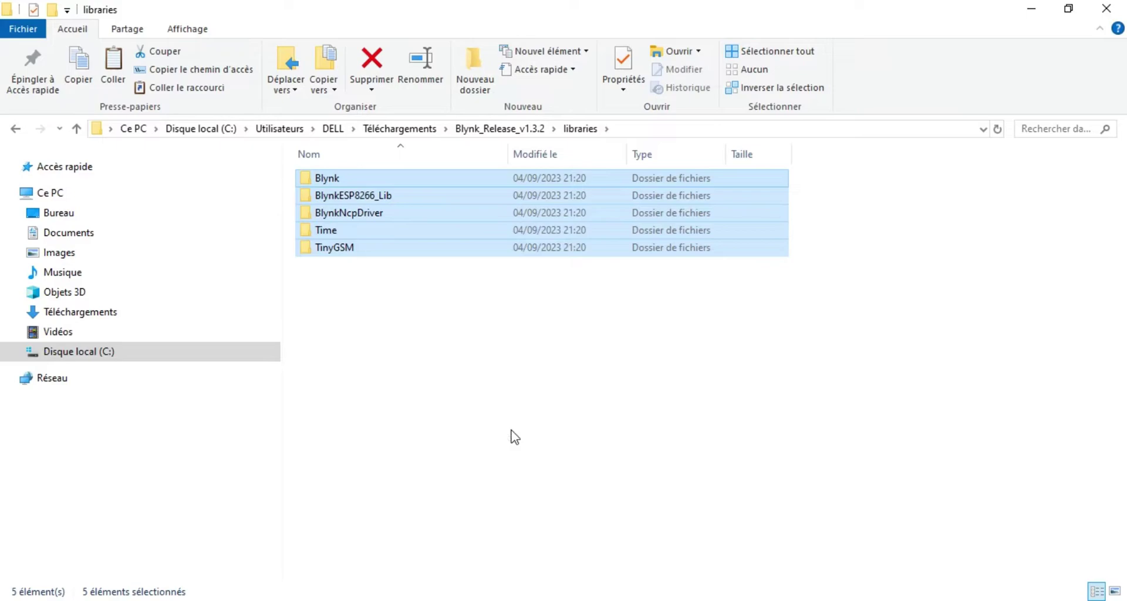
click(445, 341)
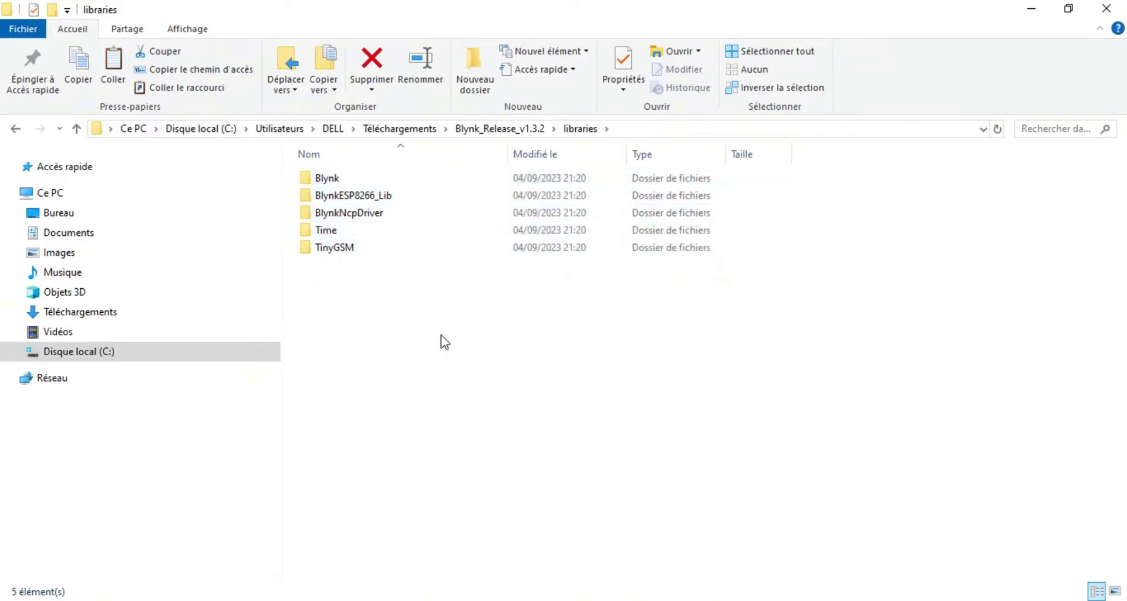
click(1106, 9)
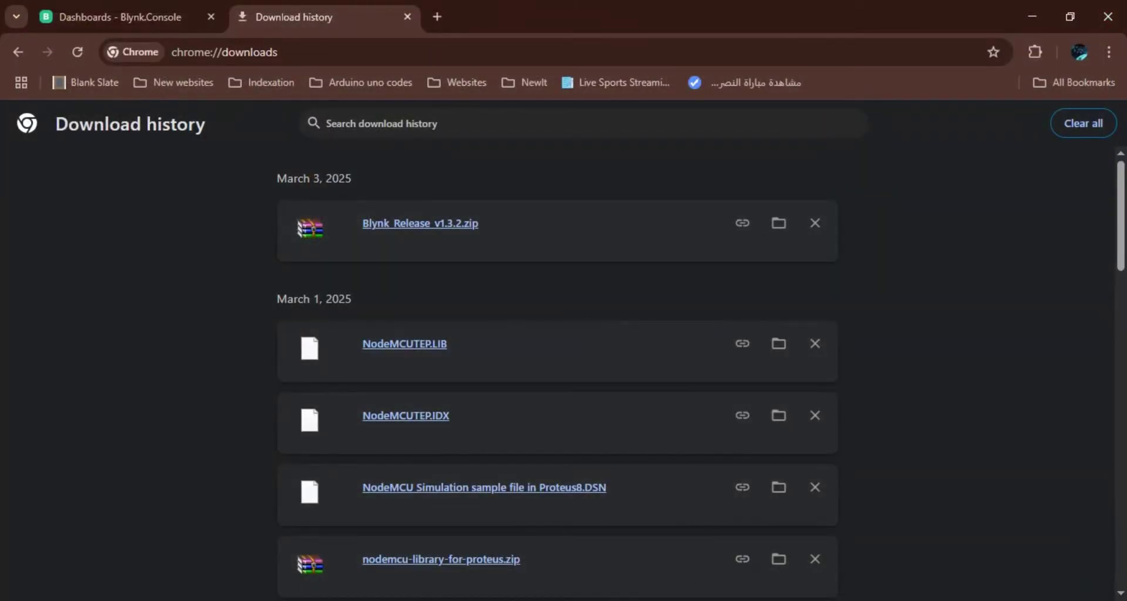
key(alt+Tab)
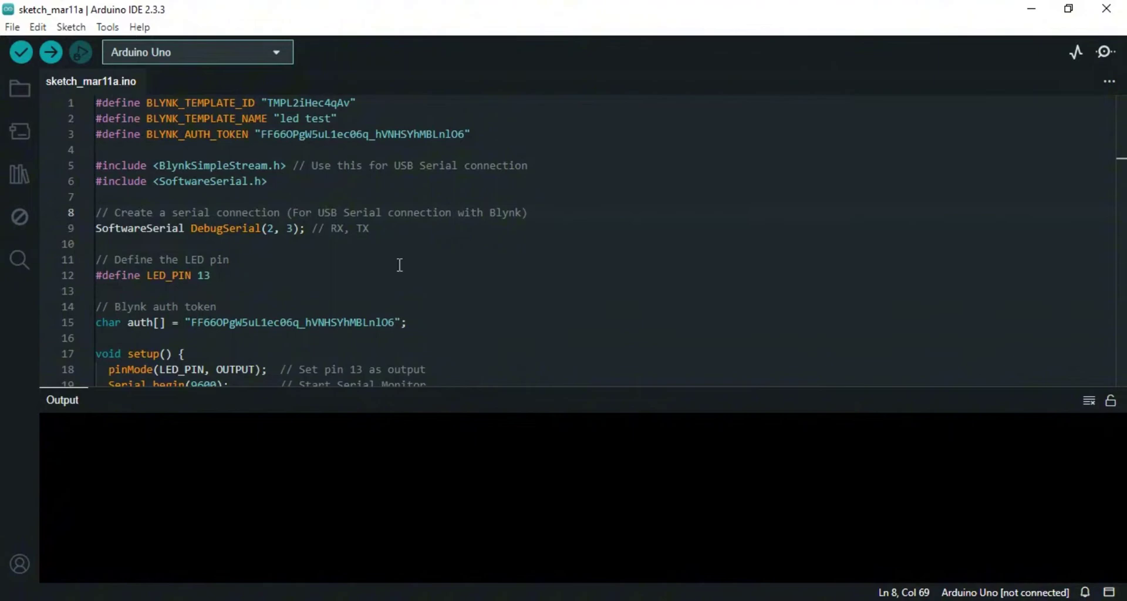
click(7, 27)
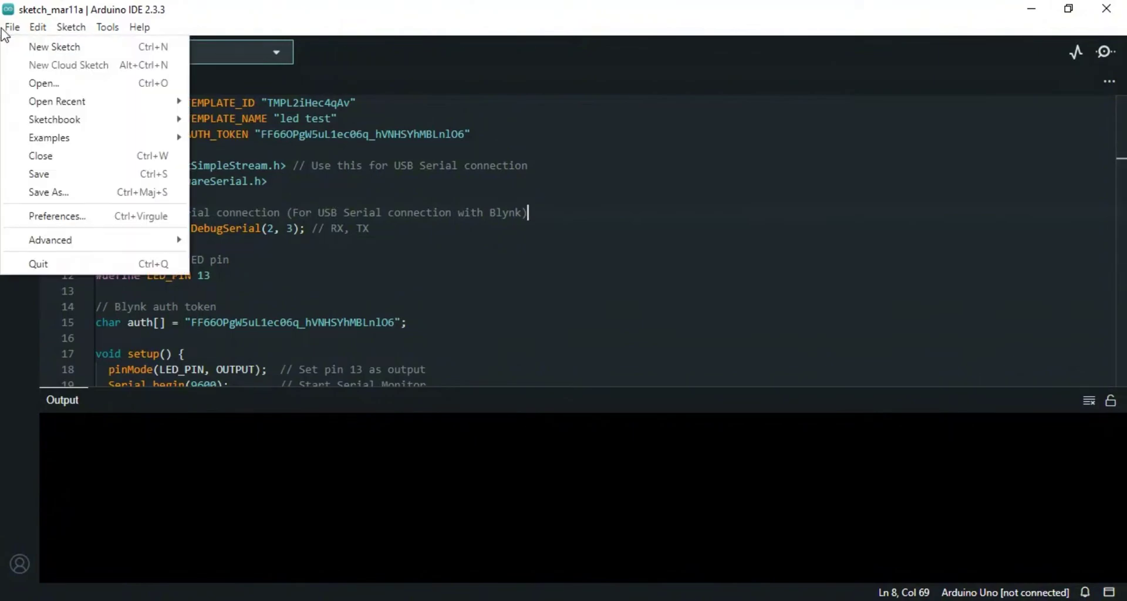
click(77, 216)
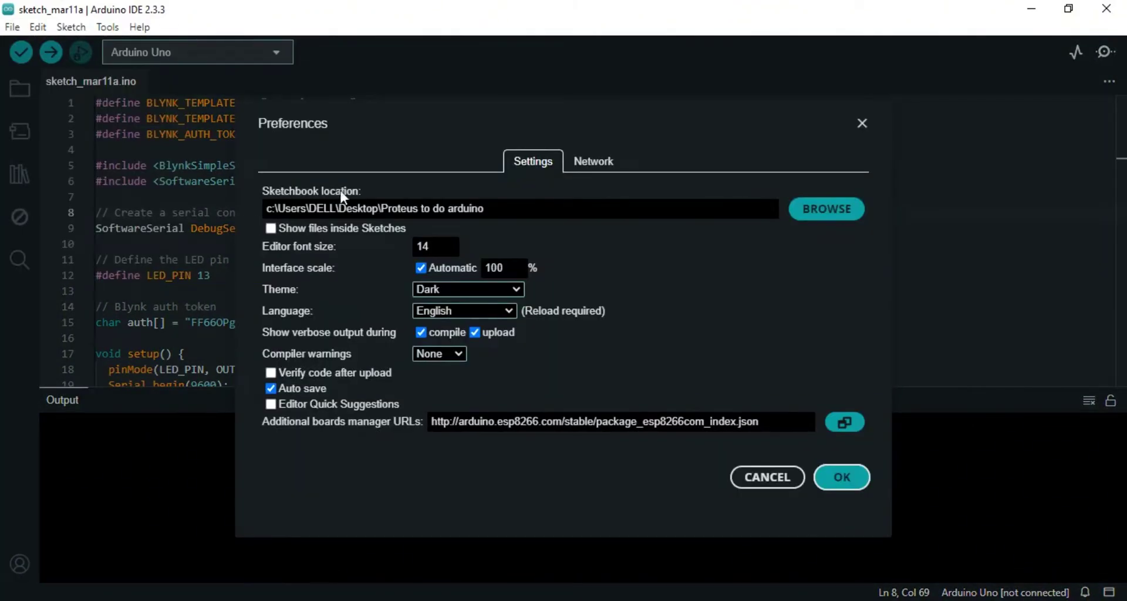
click(833, 218)
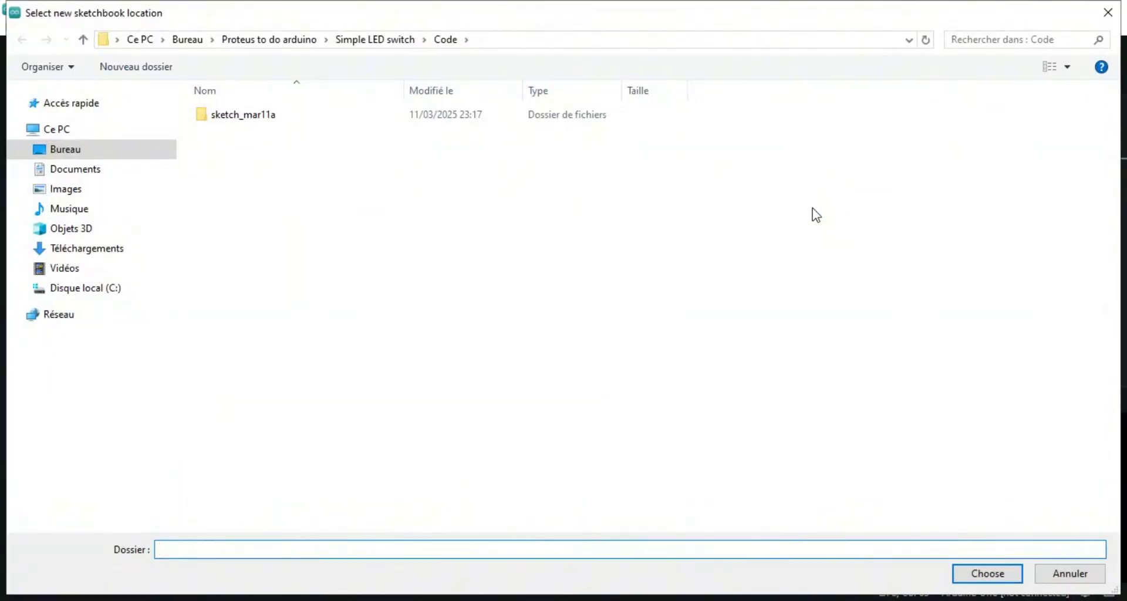
click(260, 42)
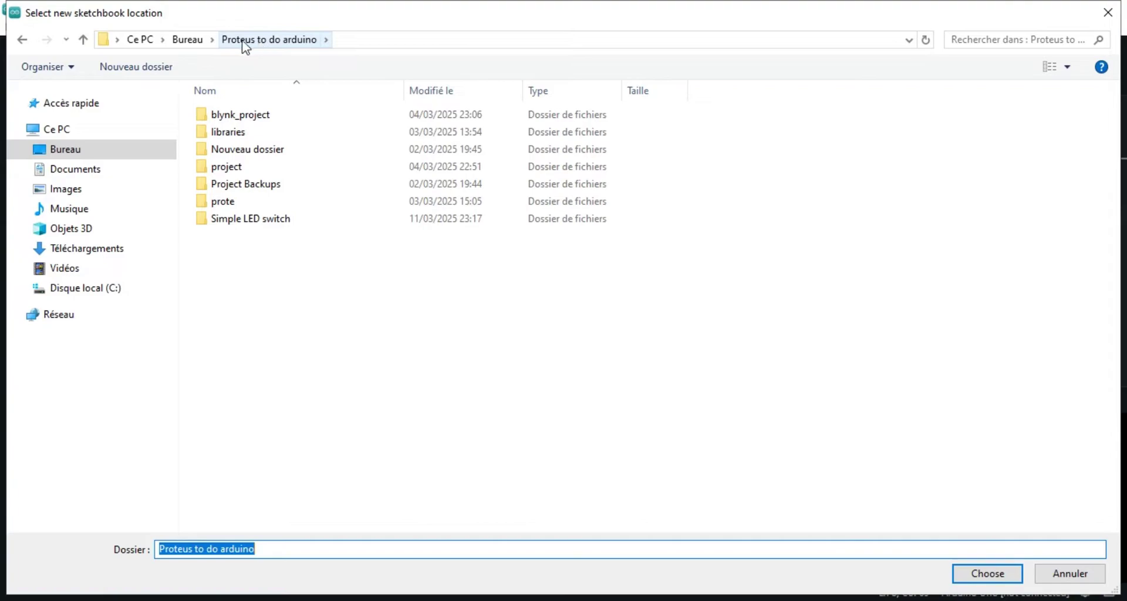
double_click(253, 133)
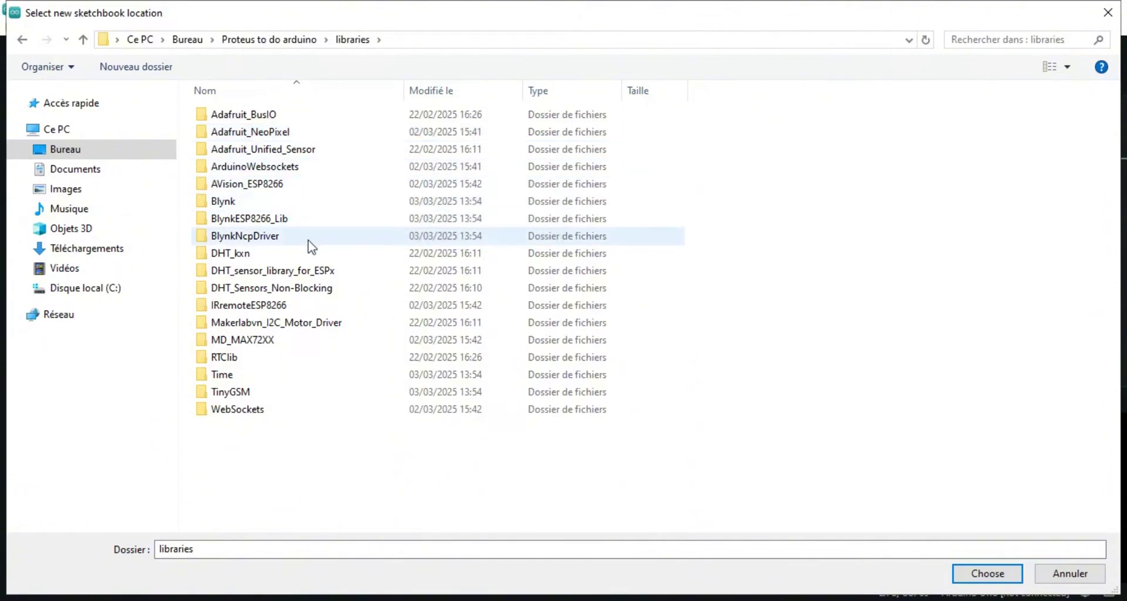
right_click(755, 258)
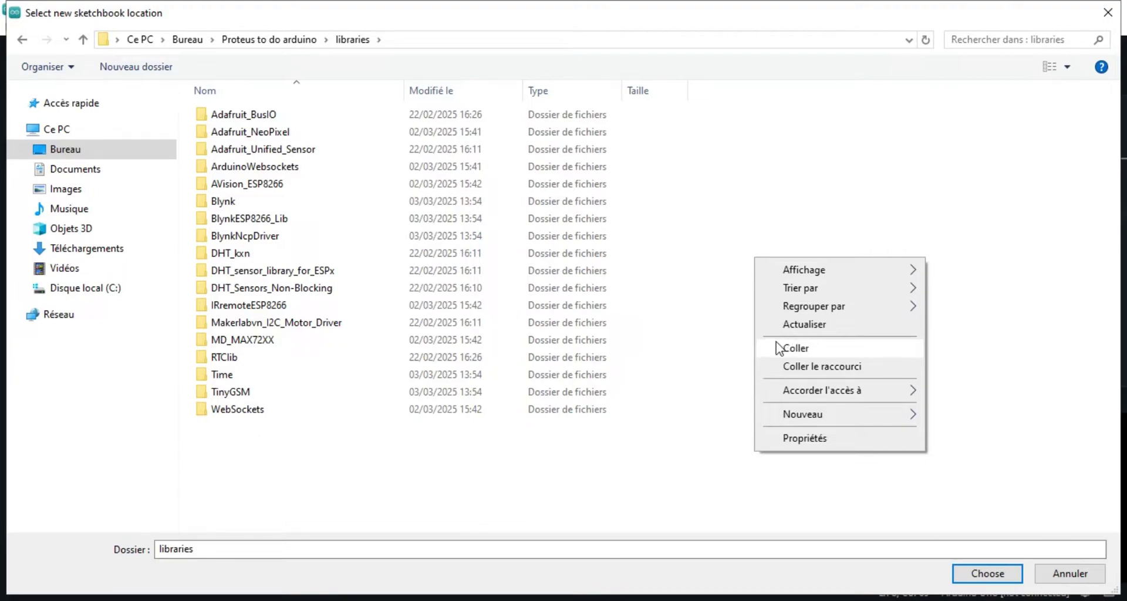
click(720, 327)
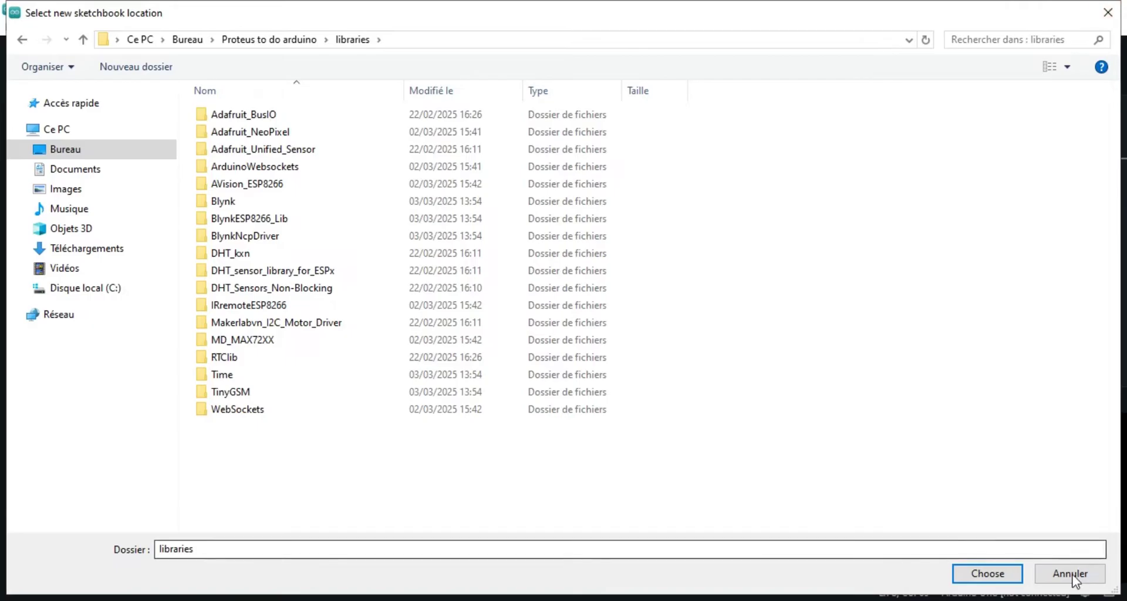
click(1107, 12)
click(845, 483)
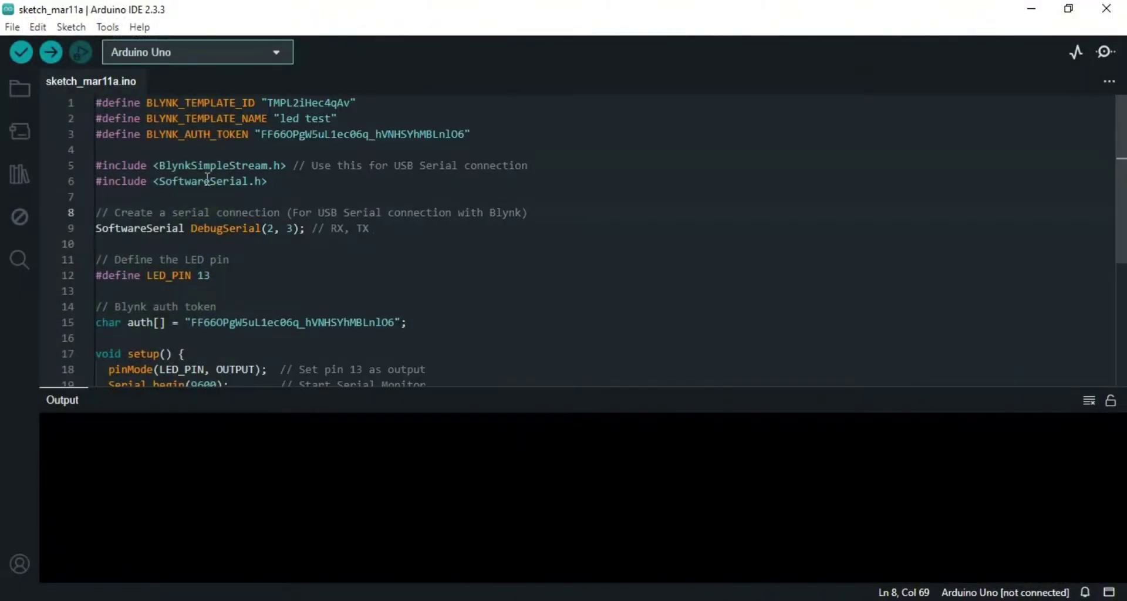
Hide the library panel and set the board to Arduino AVR Boards > Arduino Uno.
click(18, 176)
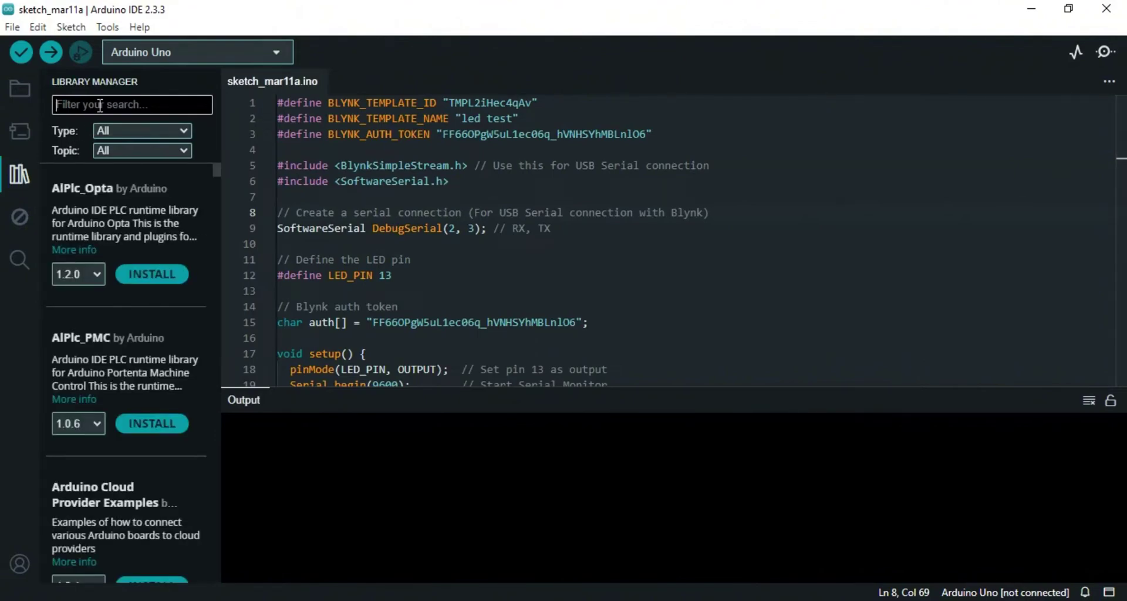
click(19, 173)
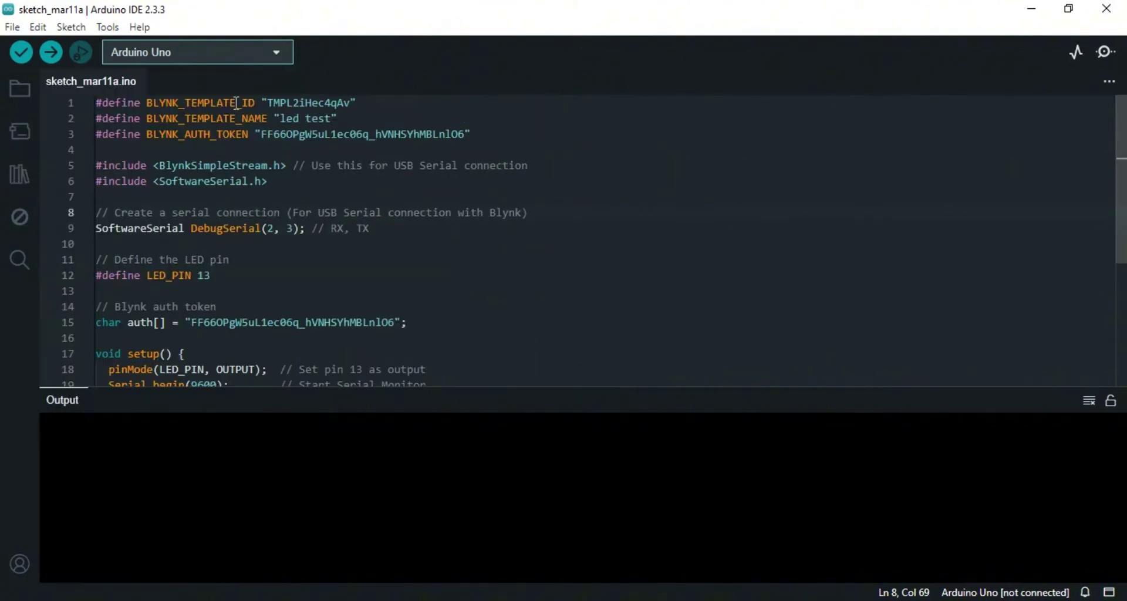
click(224, 59)
click(223, 56)
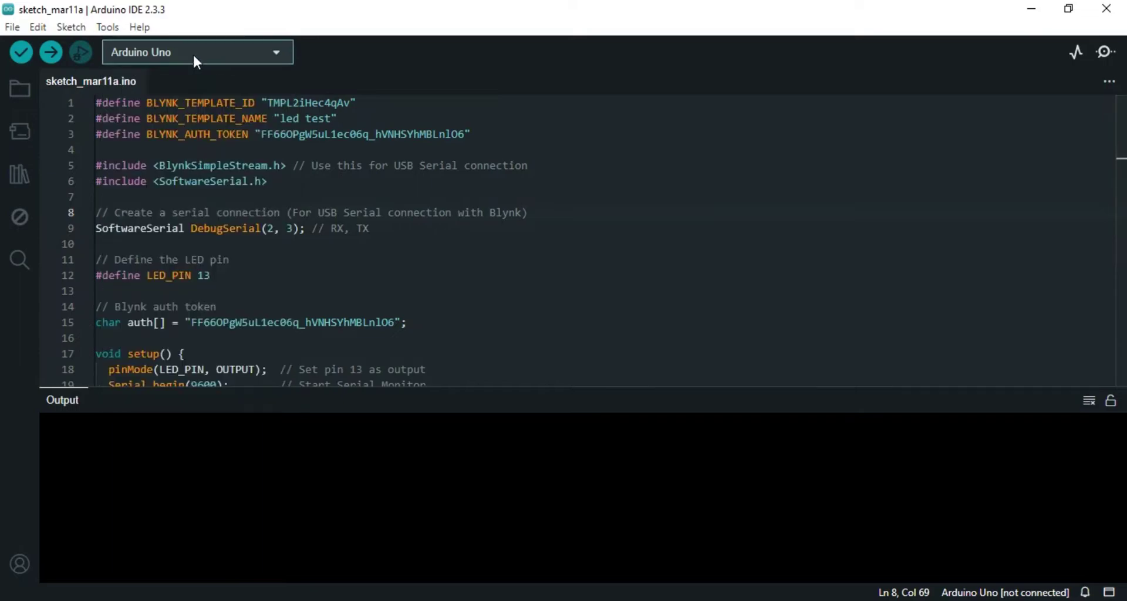
click(108, 27)
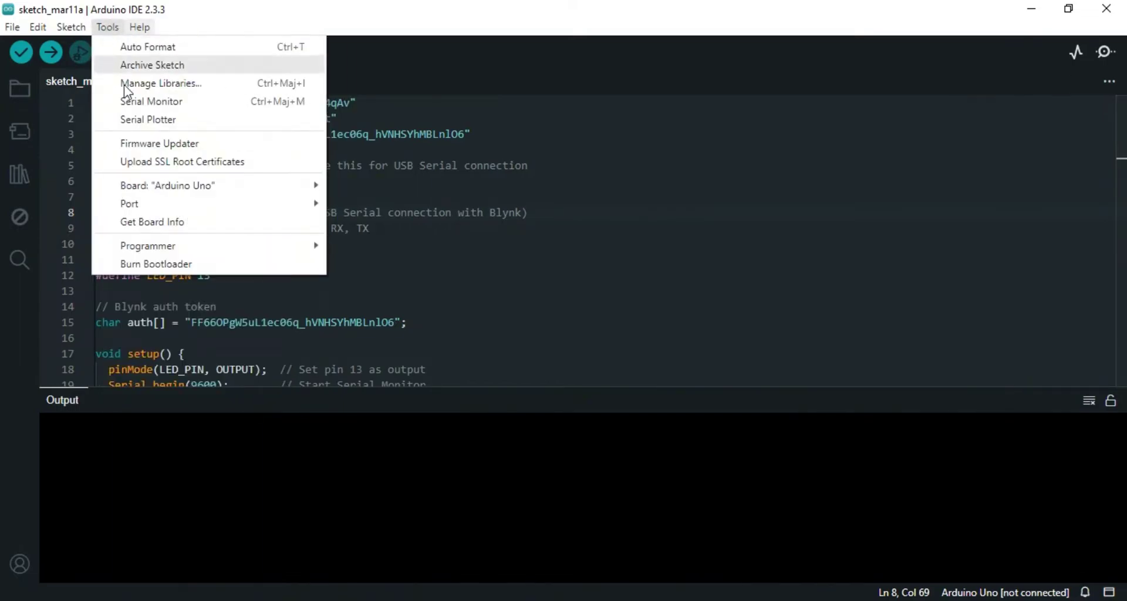
mouse_move(139, 187)
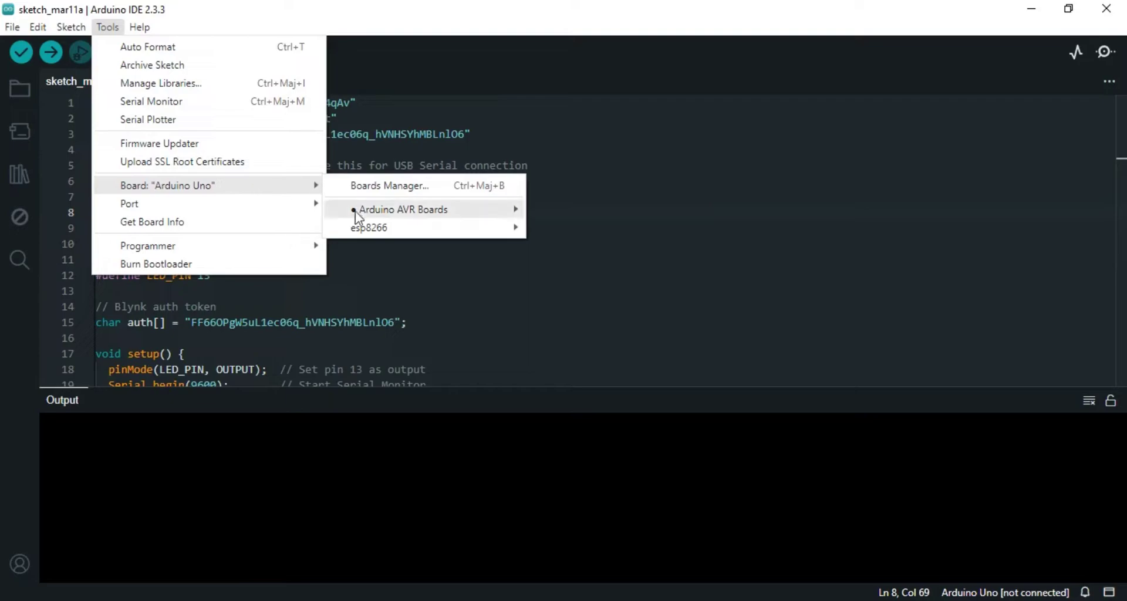
mouse_move(364, 210)
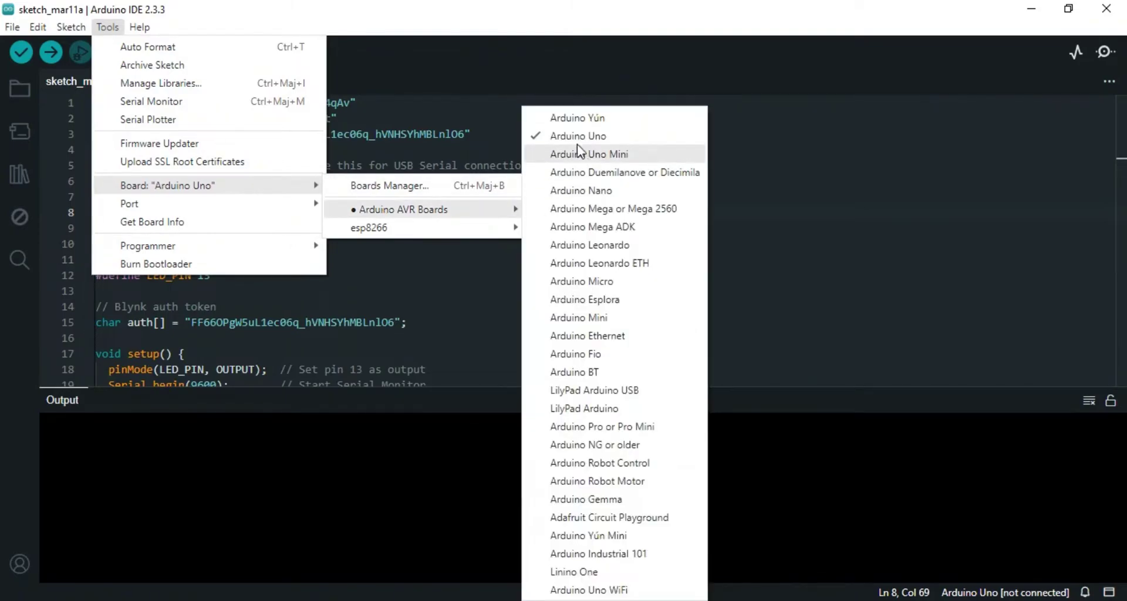
click(596, 137)
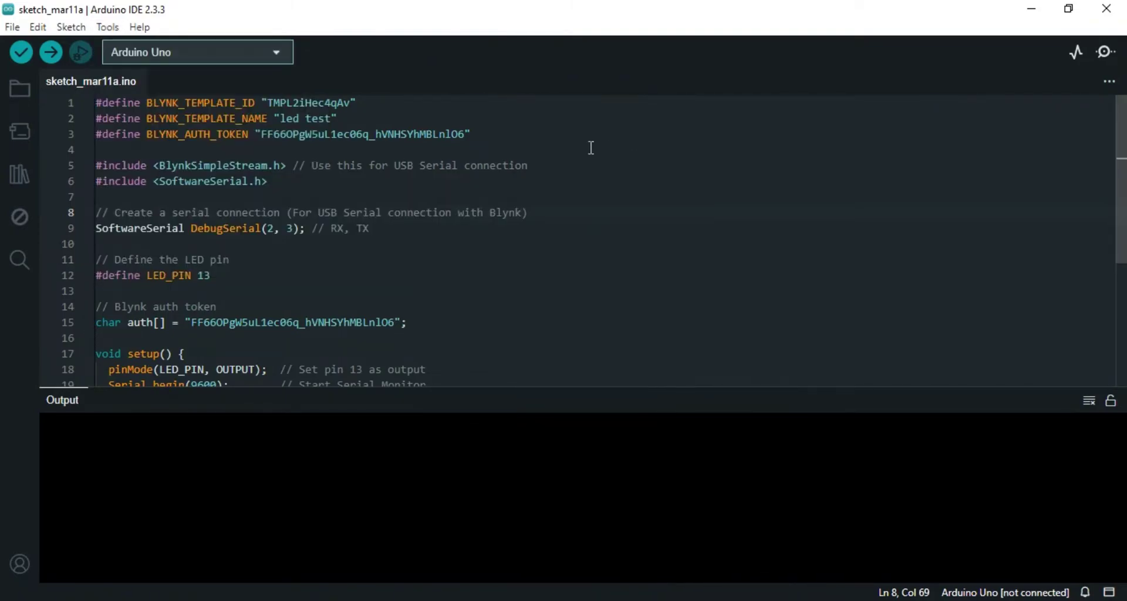
Search the Library Manager for Blynk to verify version 1.3.2, then clear and close it.
click(19, 174)
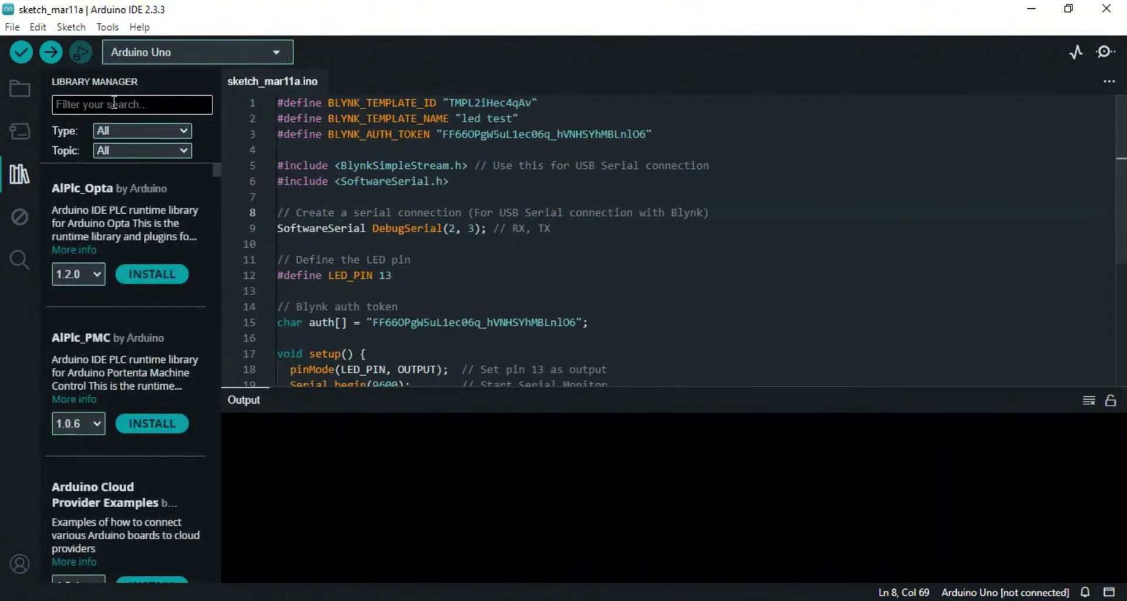
text(blynk)
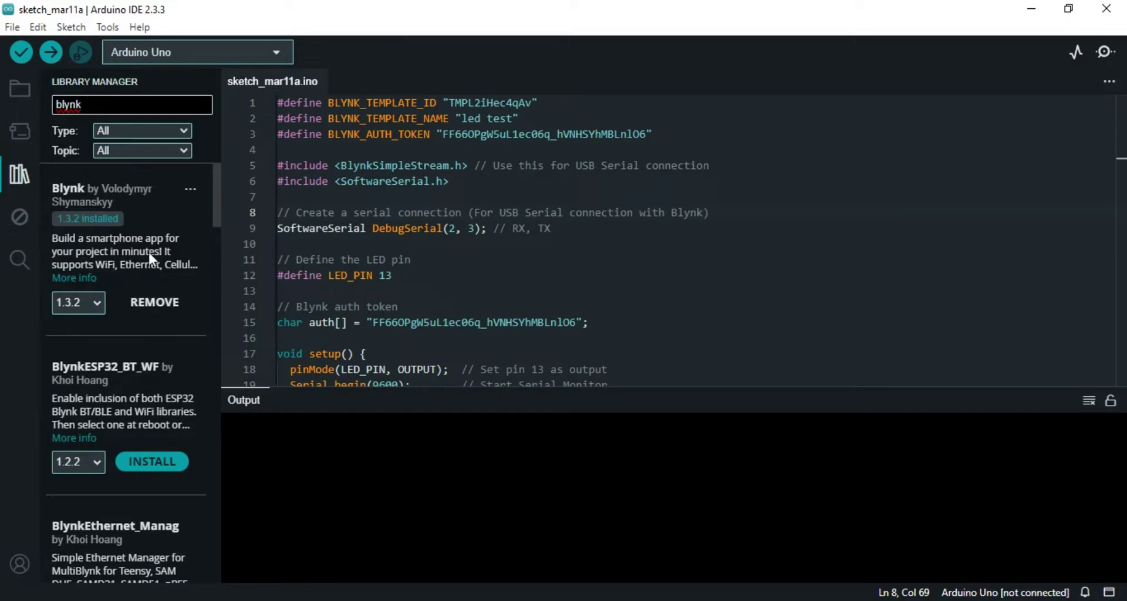
double_click(137, 105)
key(BackSpace)
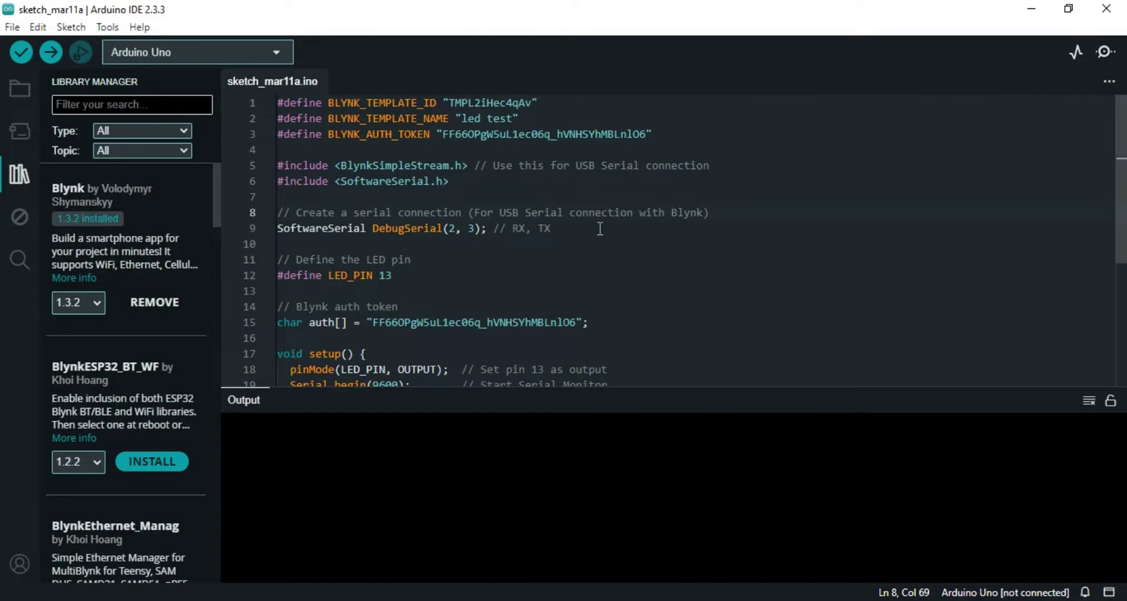
click(754, 242)
click(19, 174)
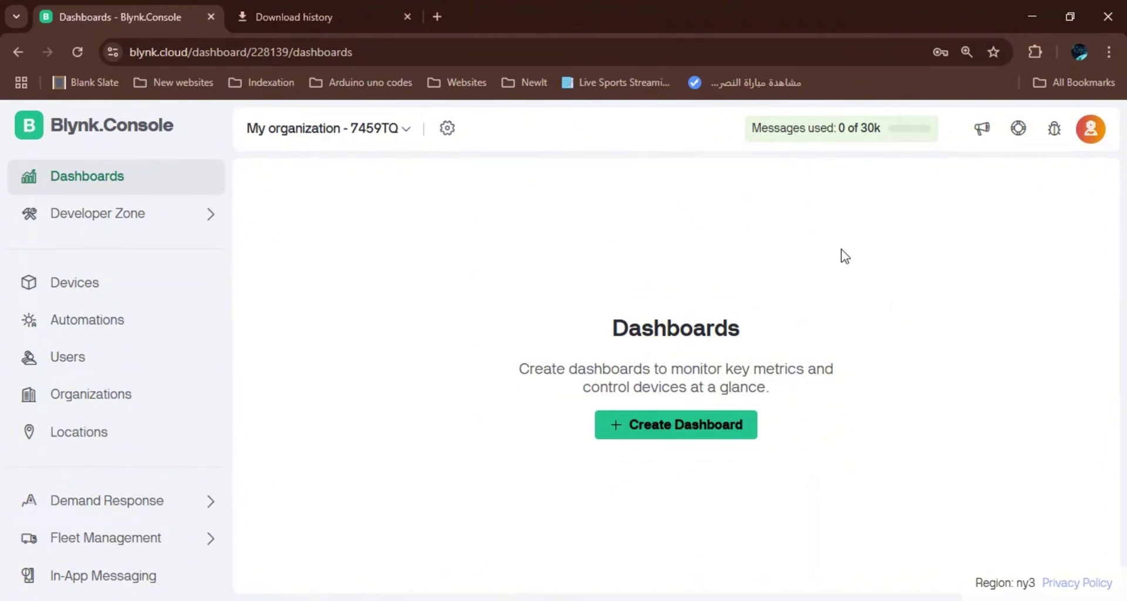
Add an empty New Dashboard in Blynk Console.
click(668, 436)
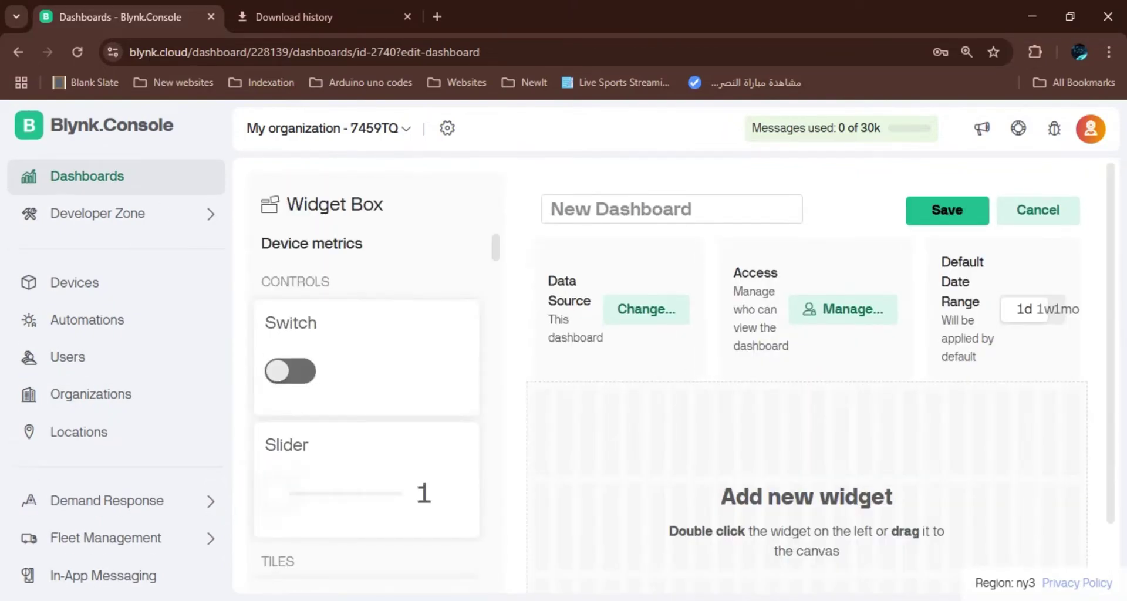
click(17, 54)
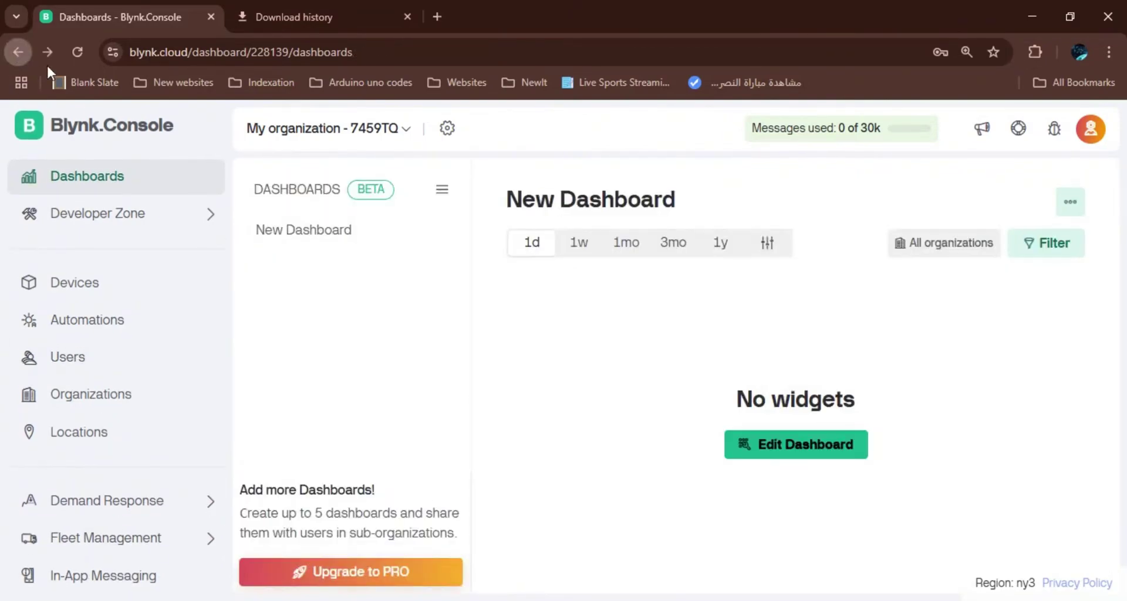
click(98, 276)
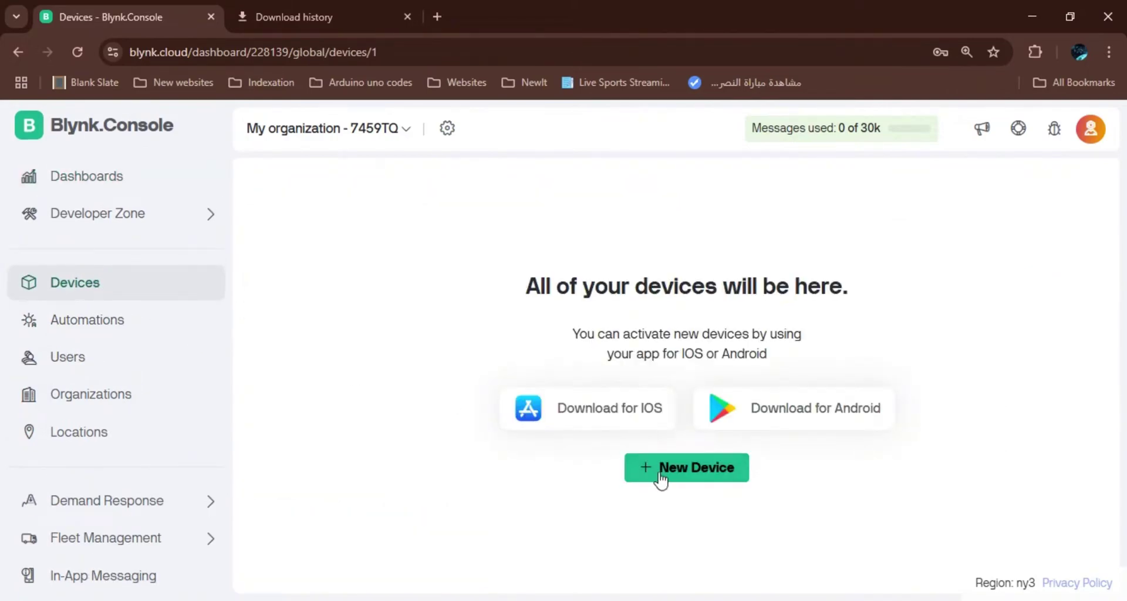
Create a new device from the 'led test' template.
click(693, 468)
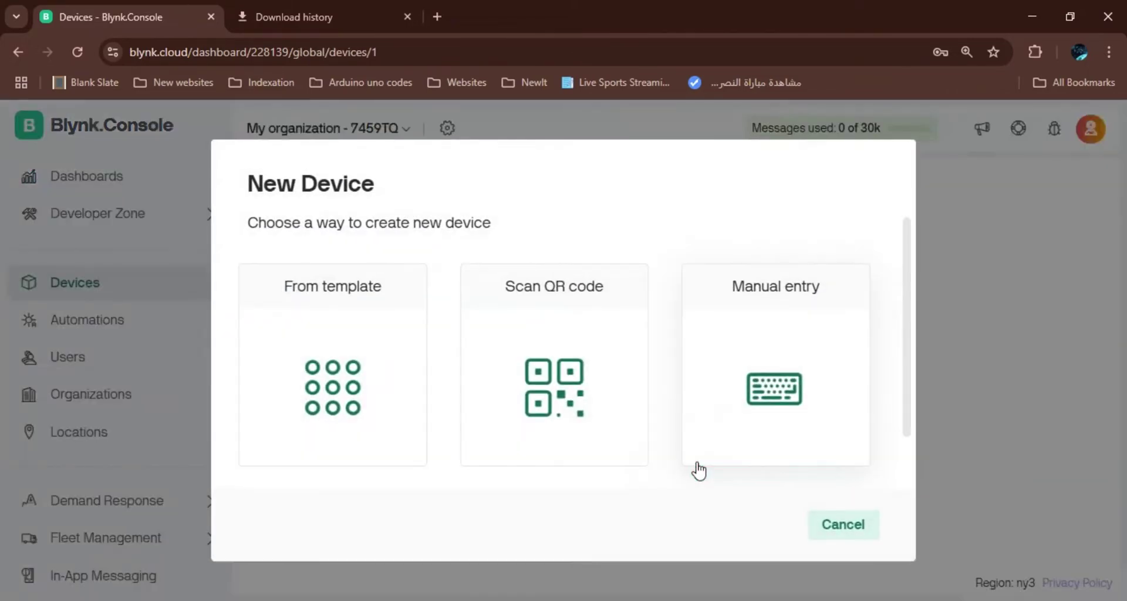
click(345, 358)
click(609, 329)
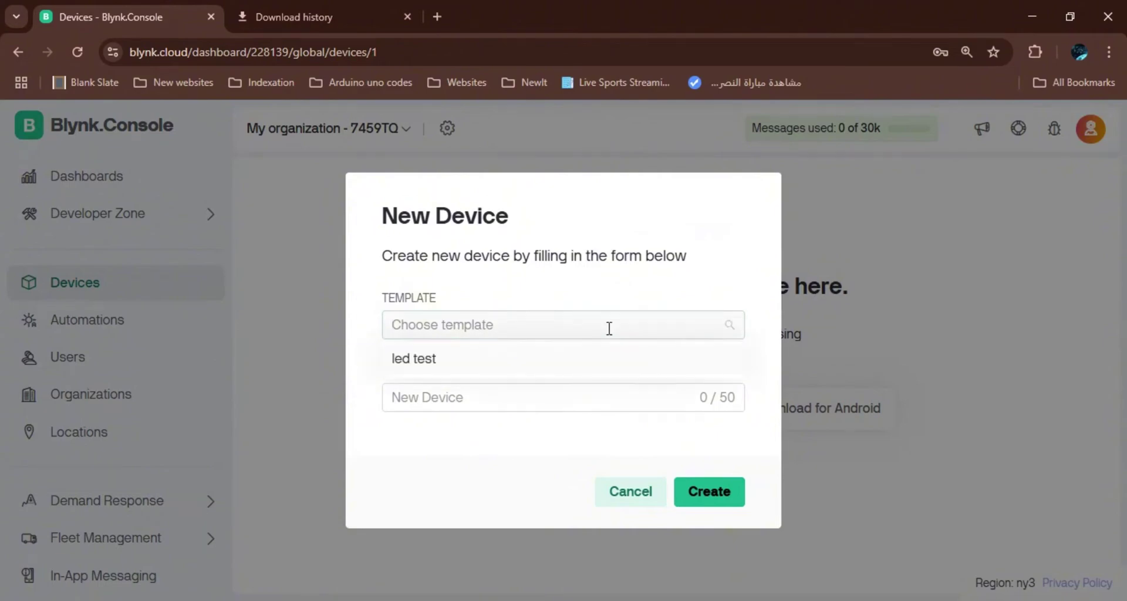
click(700, 490)
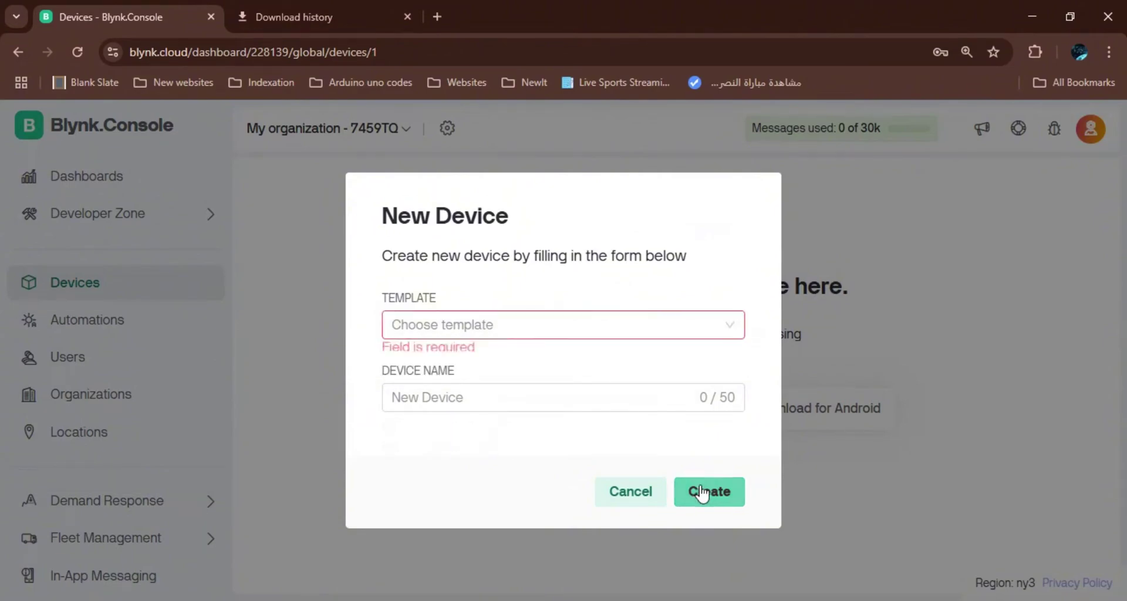
click(534, 329)
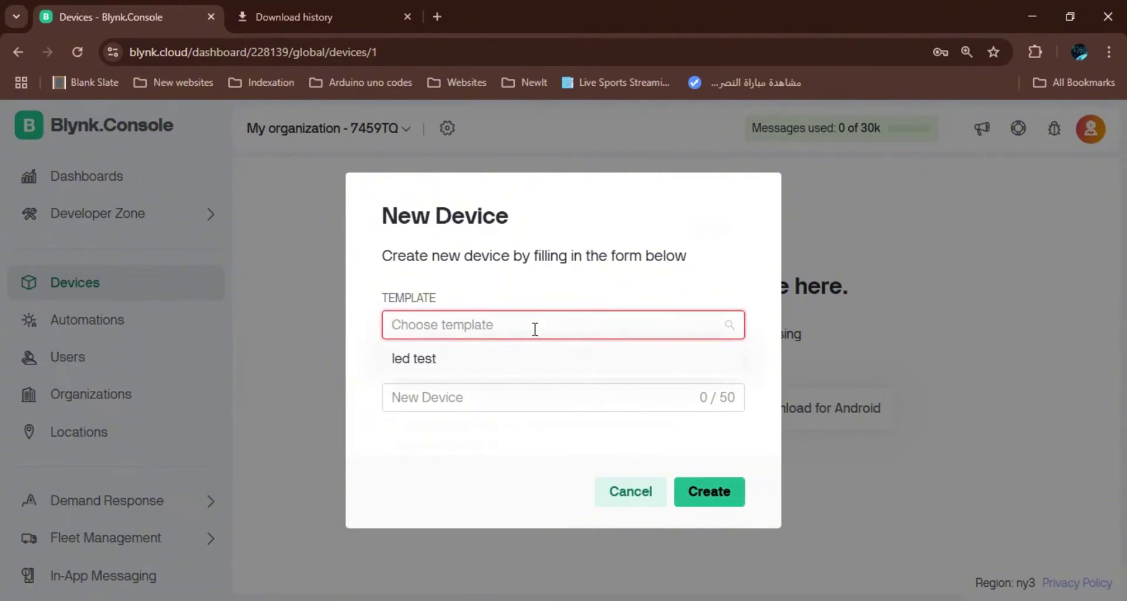
click(455, 363)
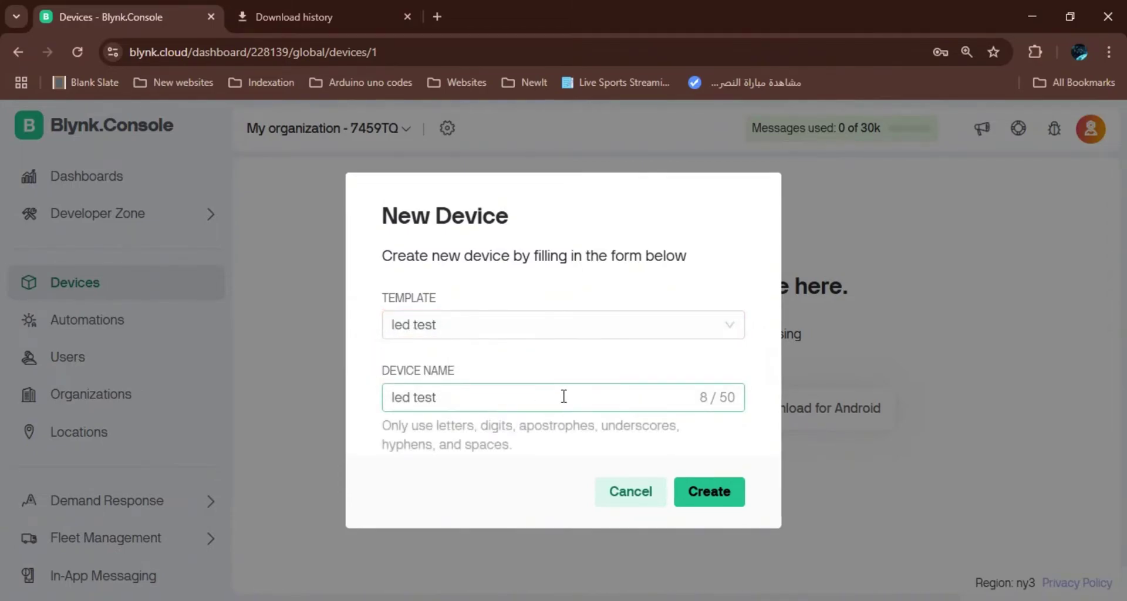
click(705, 494)
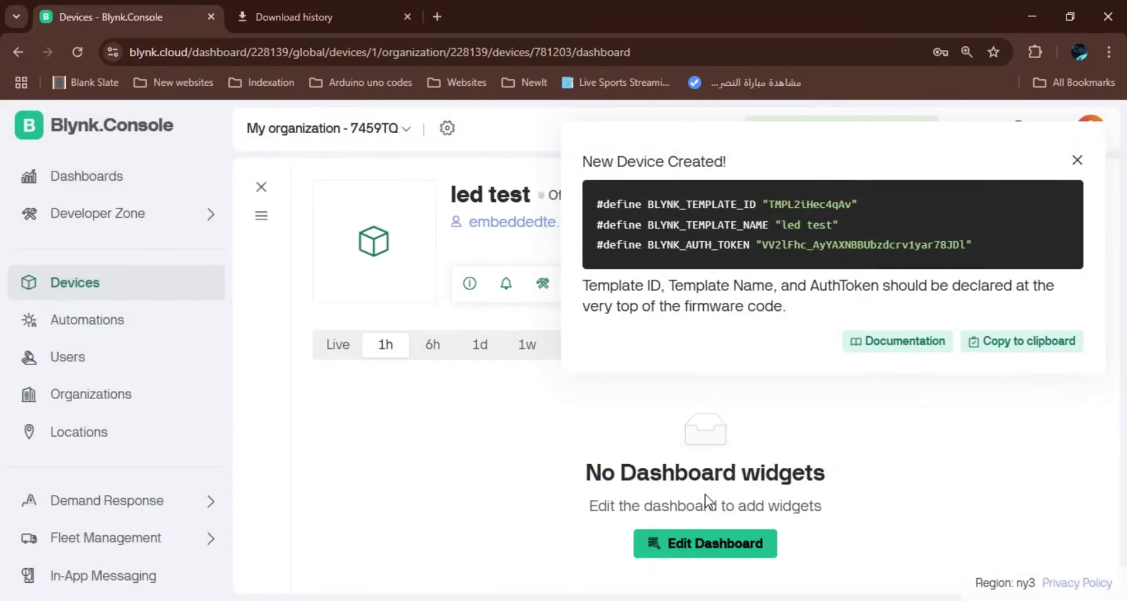
Copy the led test device's template ID, template name and auth token defines, then return to sketch_mar11a.ino.
click(795, 233)
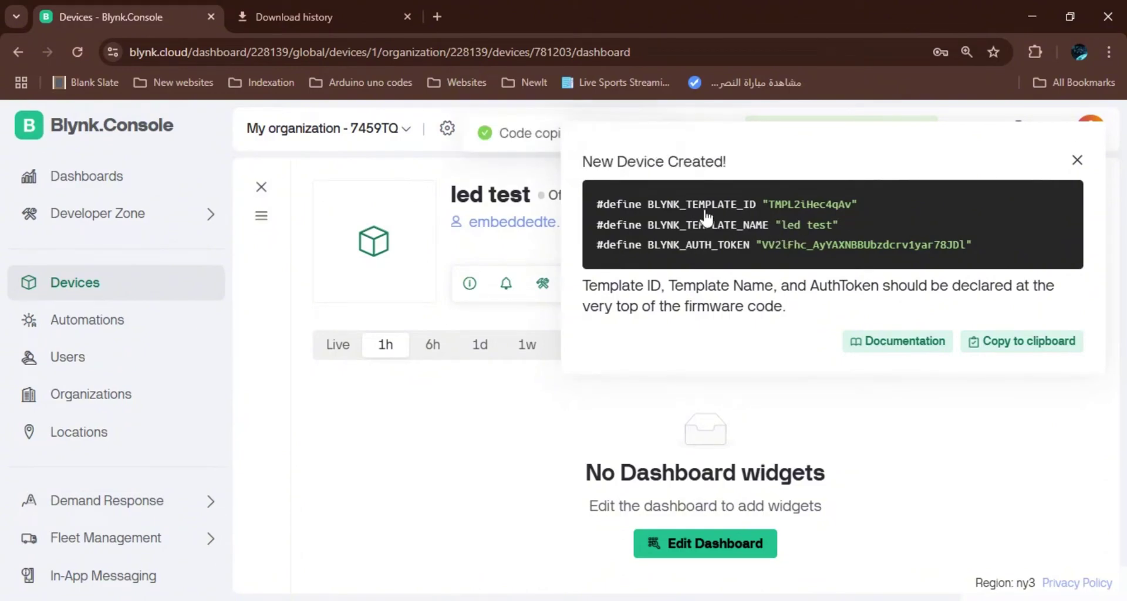
click(666, 160)
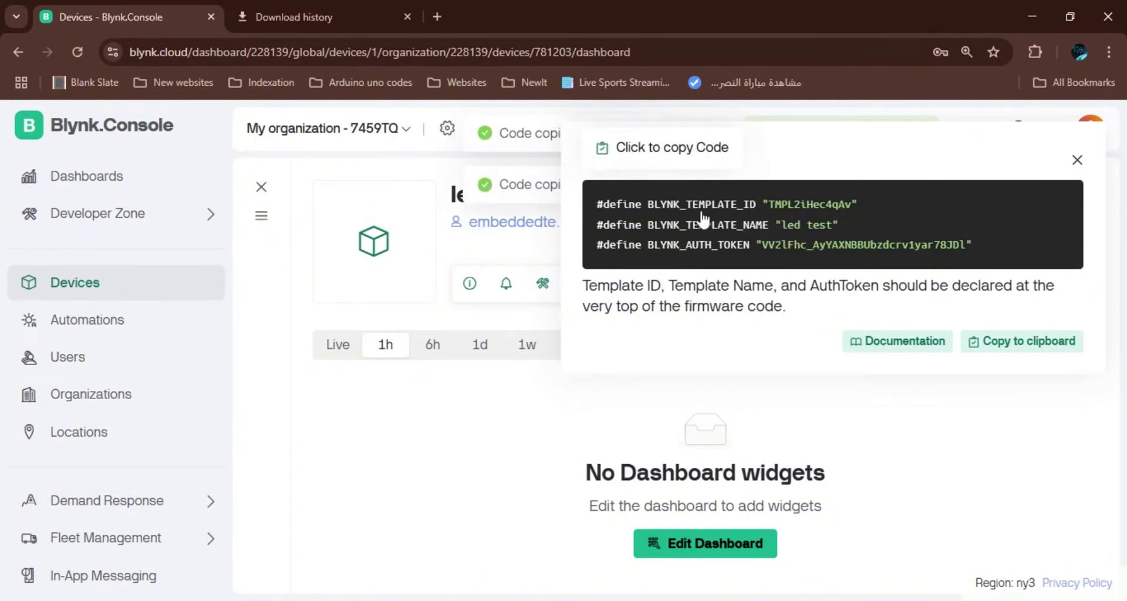
key(alt+Tab)
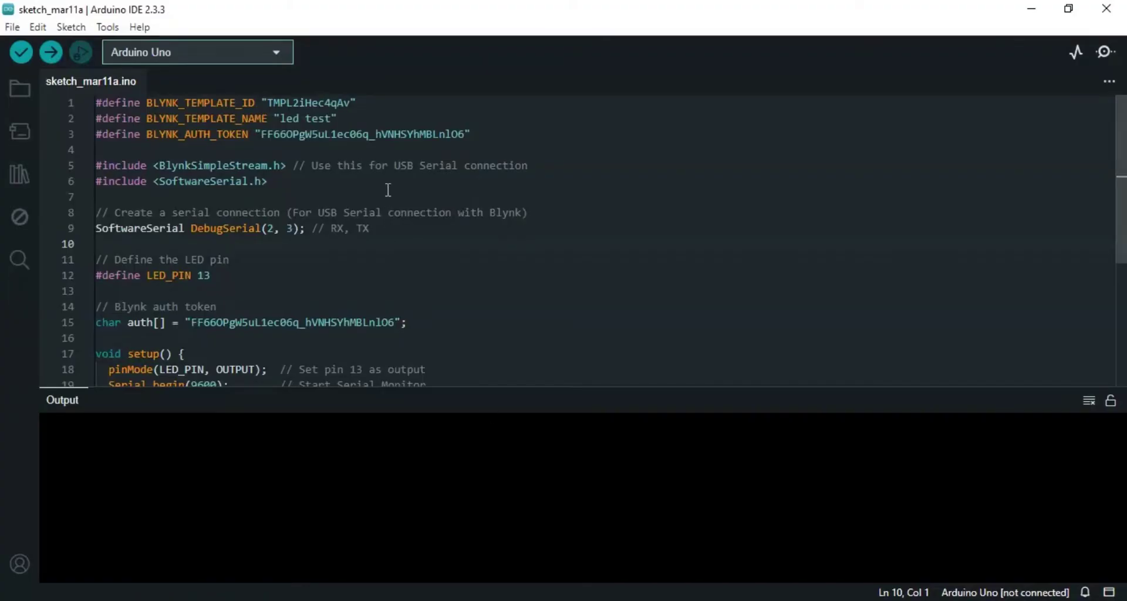
Replace the three #define lines at the top of the sketch with the new Blynk template defines.
drag(499, 136, 77, 93)
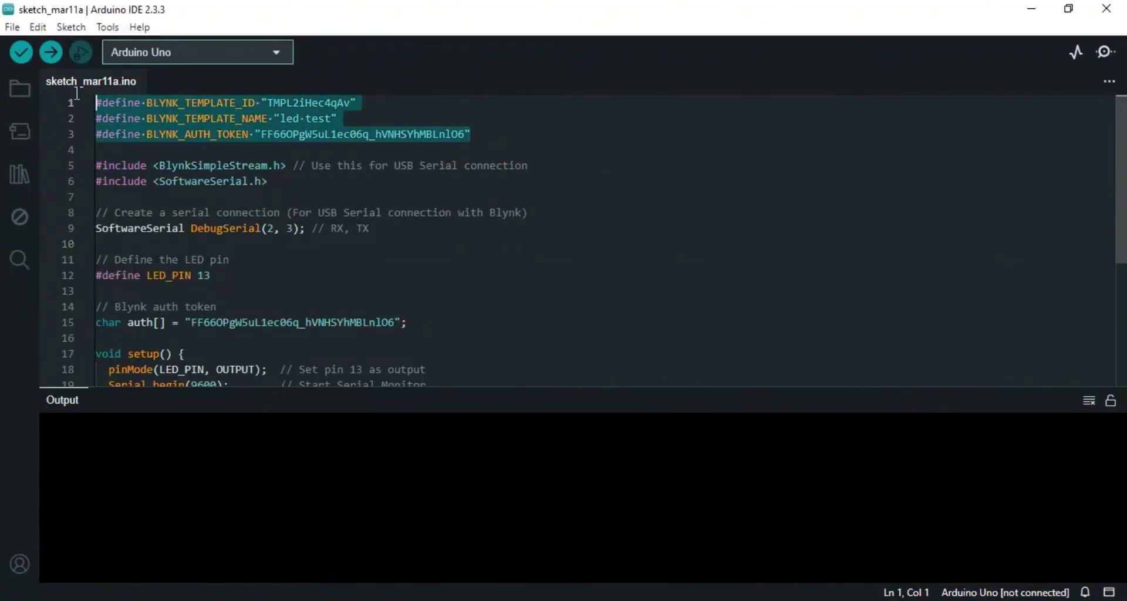
right_click(500, 130)
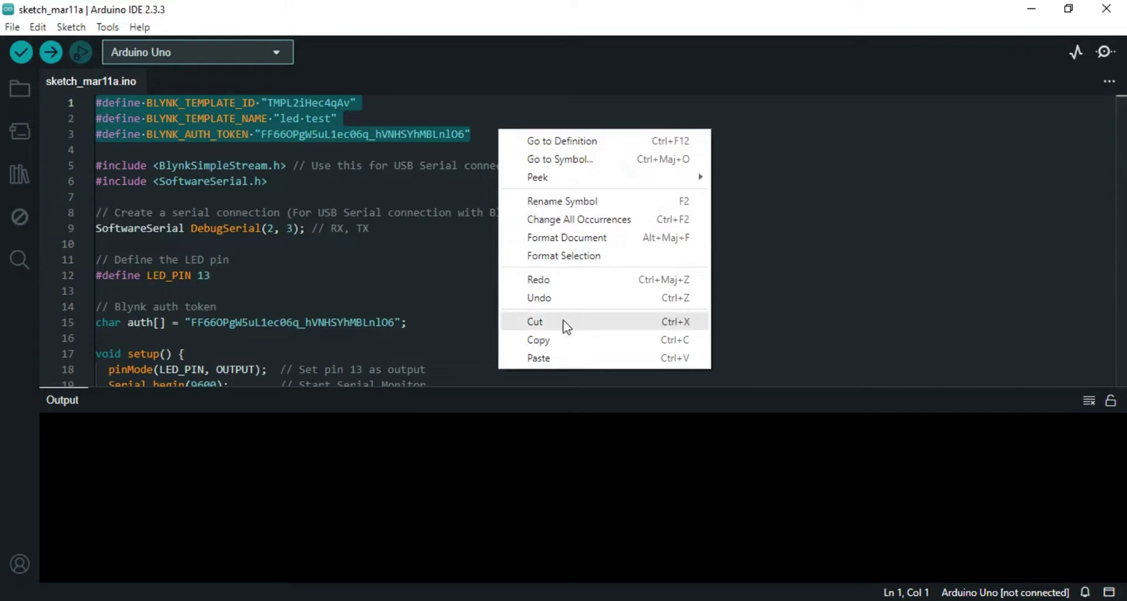
click(386, 222)
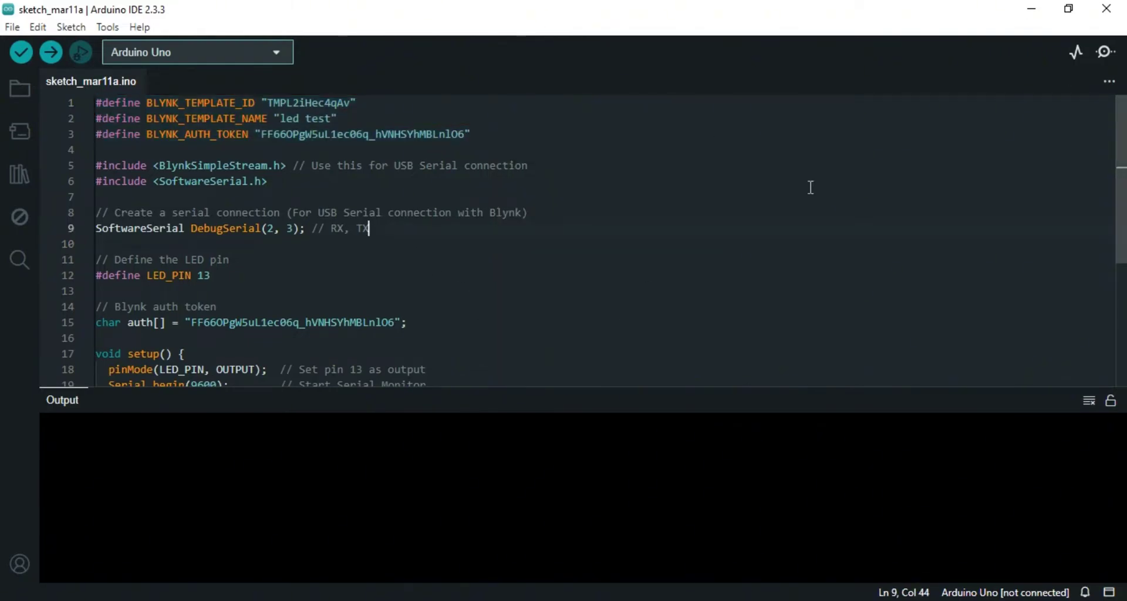
click(1032, 8)
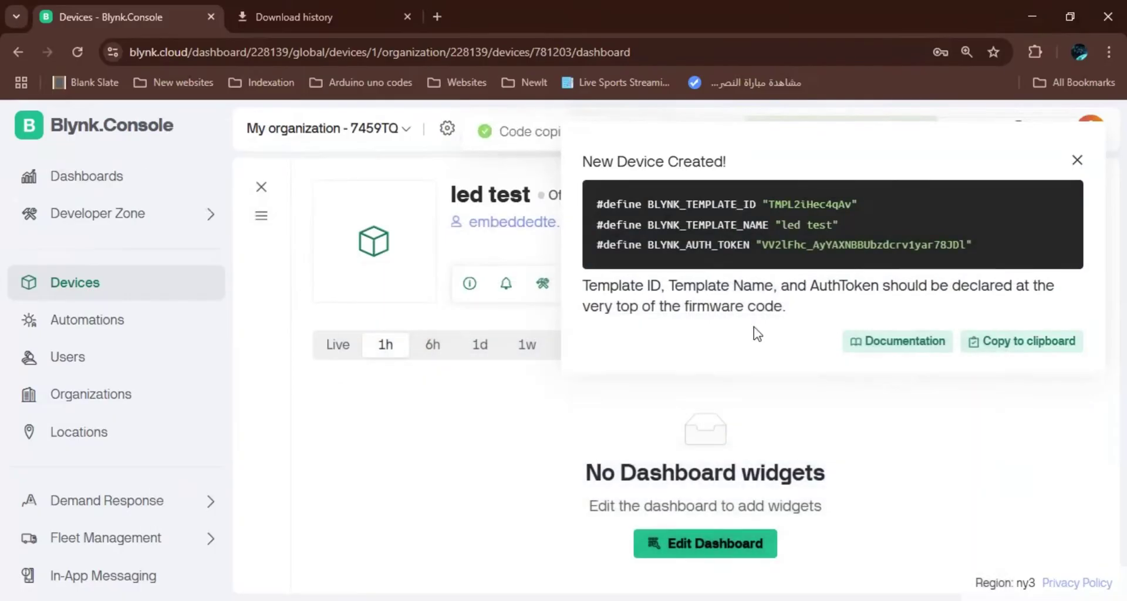
click(1077, 159)
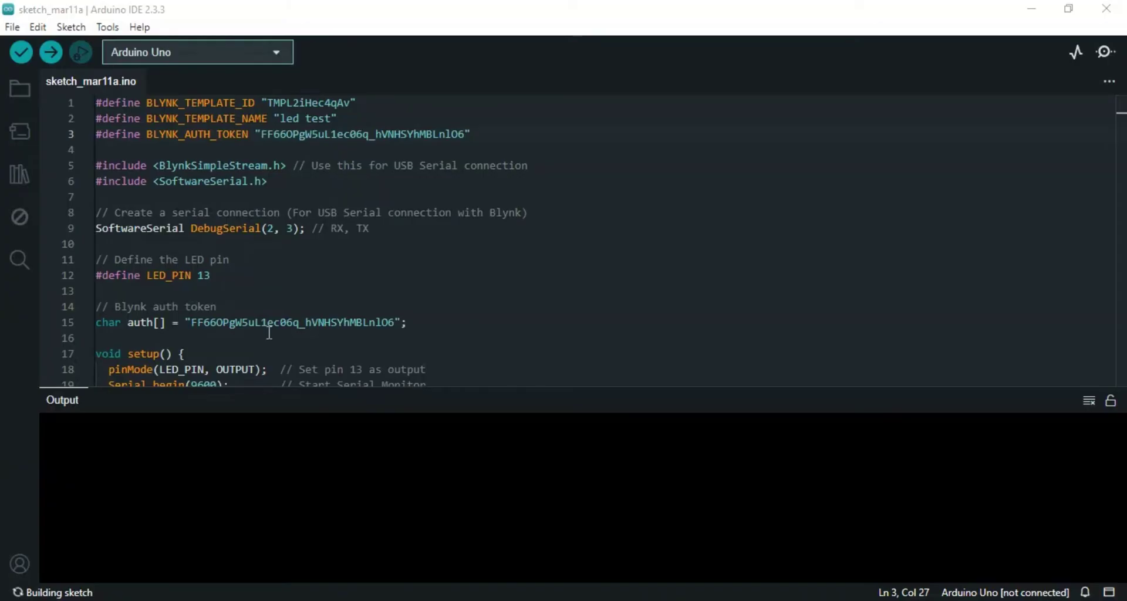
drag(493, 138, 123, 87)
right_click(517, 142)
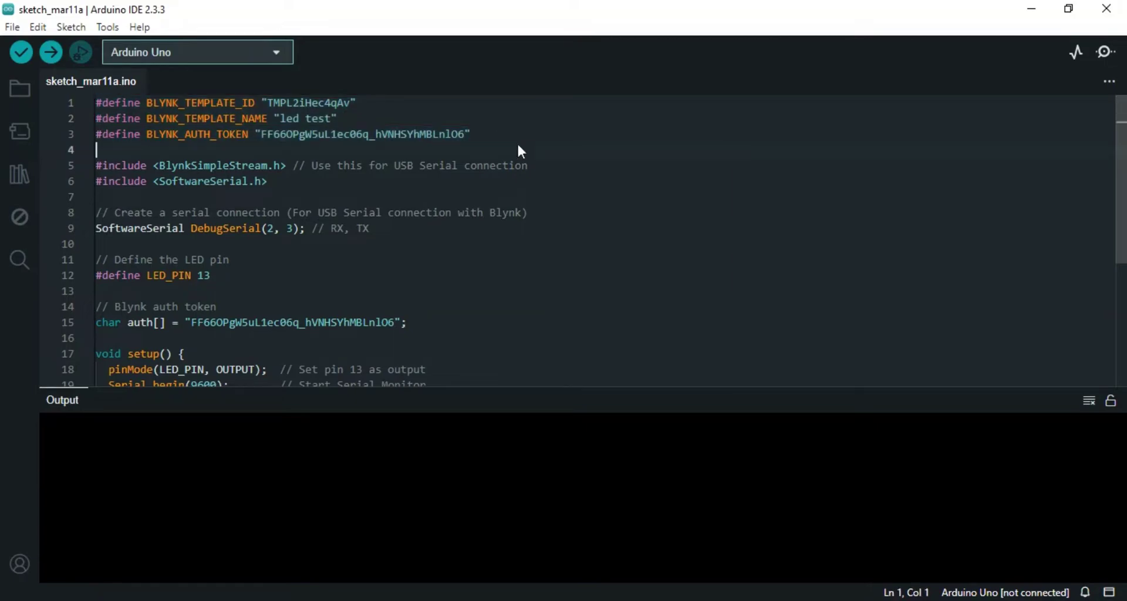
click(486, 133)
drag(486, 134, 88, 88)
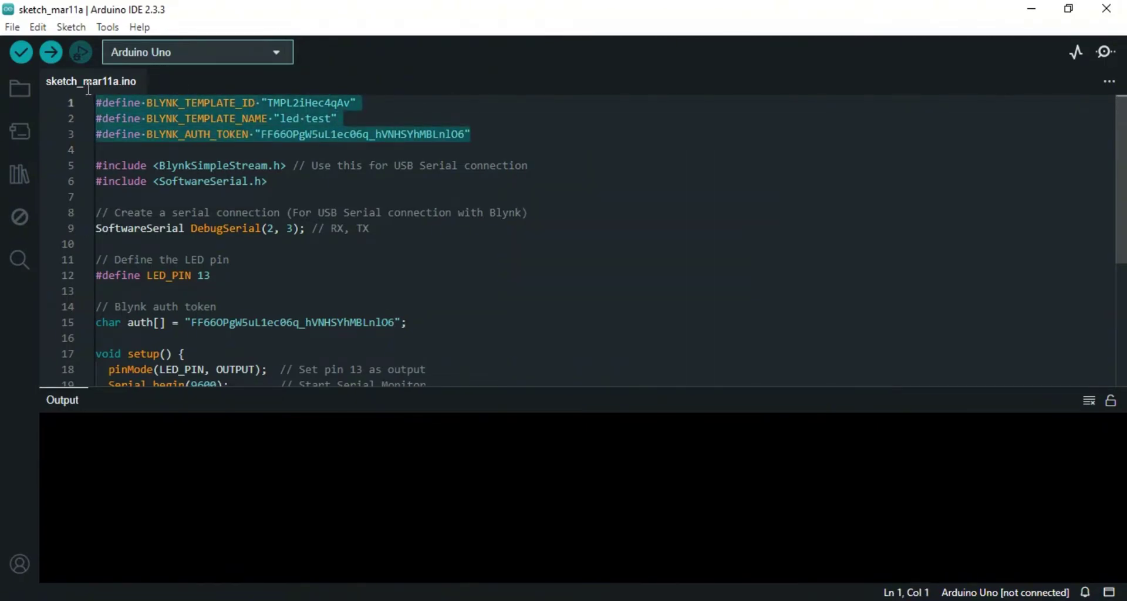
key(ctrl+v)
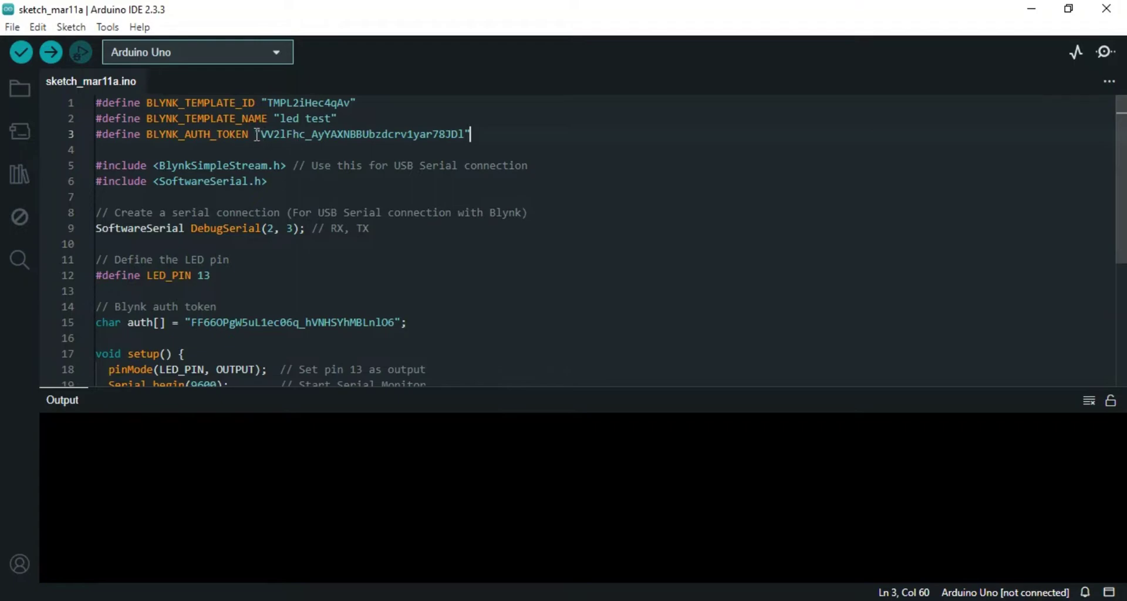
Copy the BLYNK_AUTH_TOKEN string from line 3 over the old token in auth[] on line 15.
drag(257, 135, 468, 134)
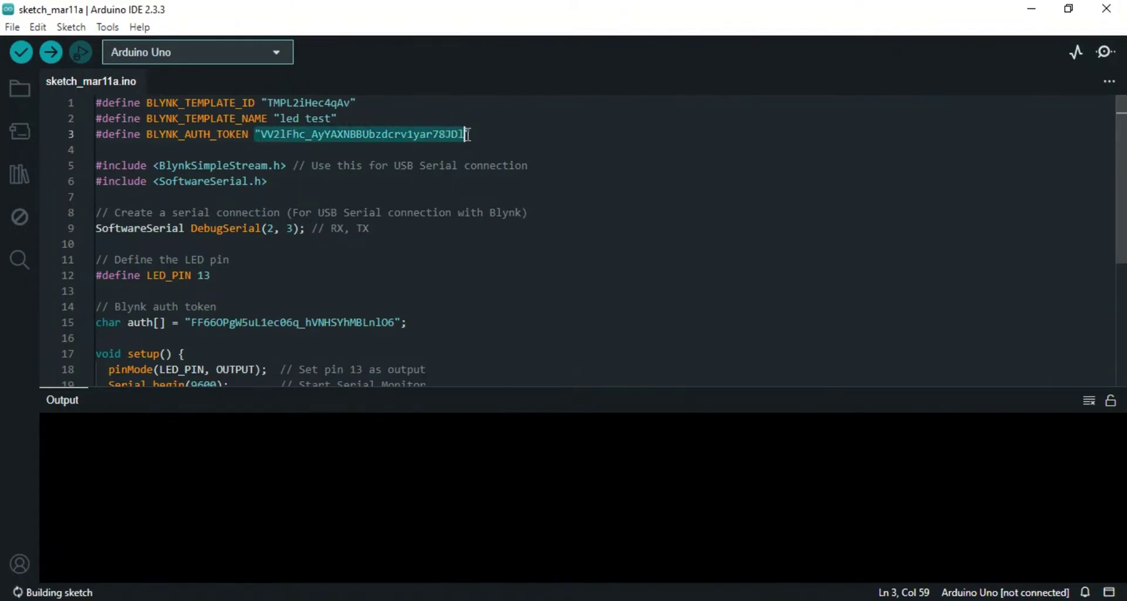
right_click(456, 129)
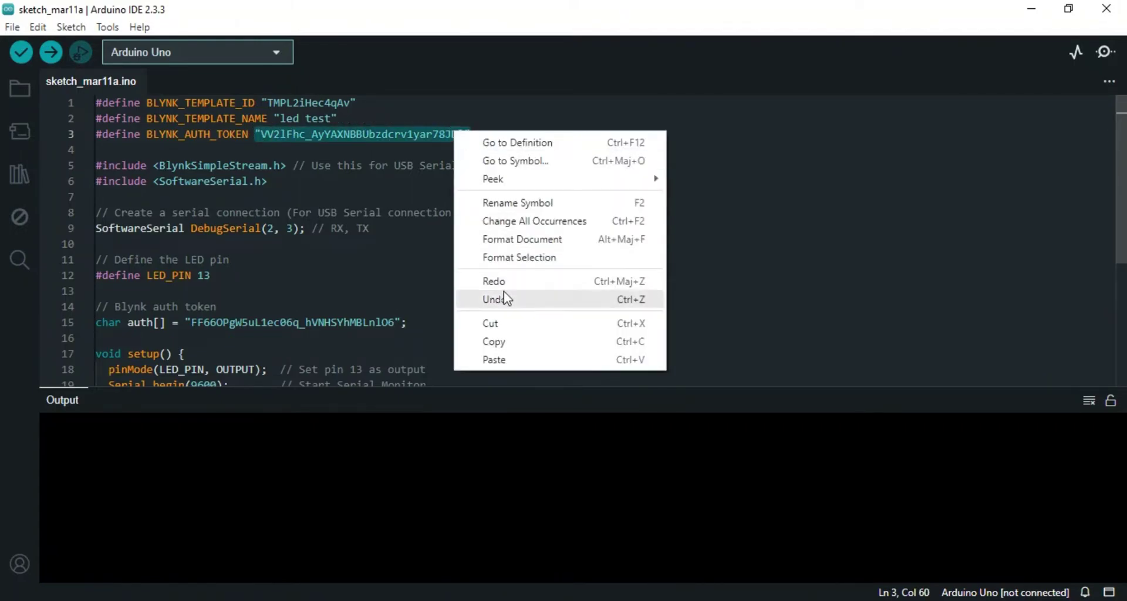
click(499, 340)
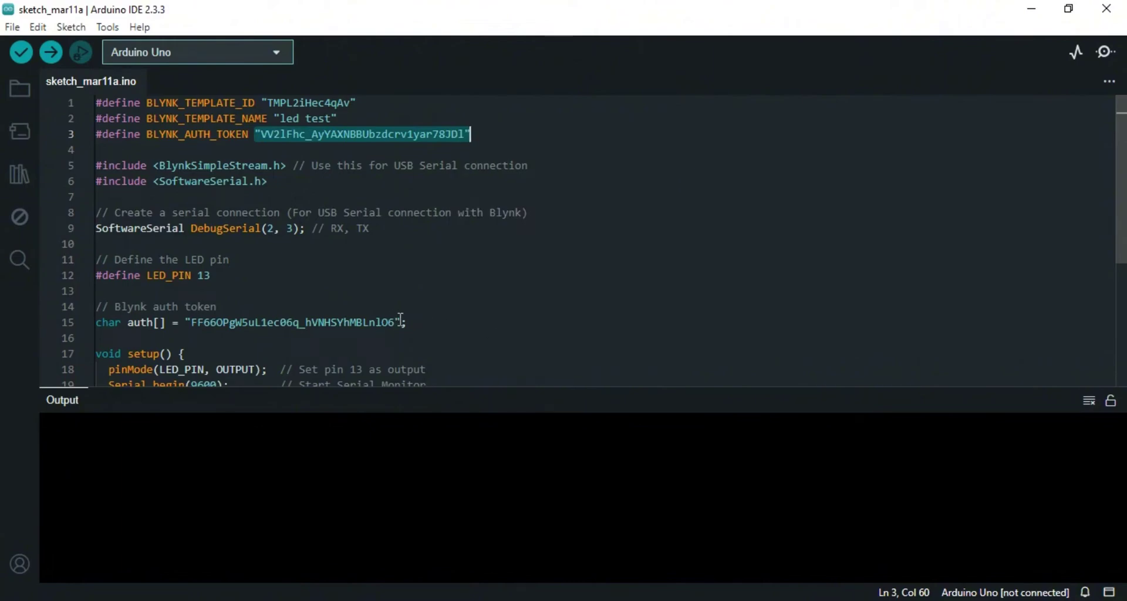
drag(401, 318, 191, 323)
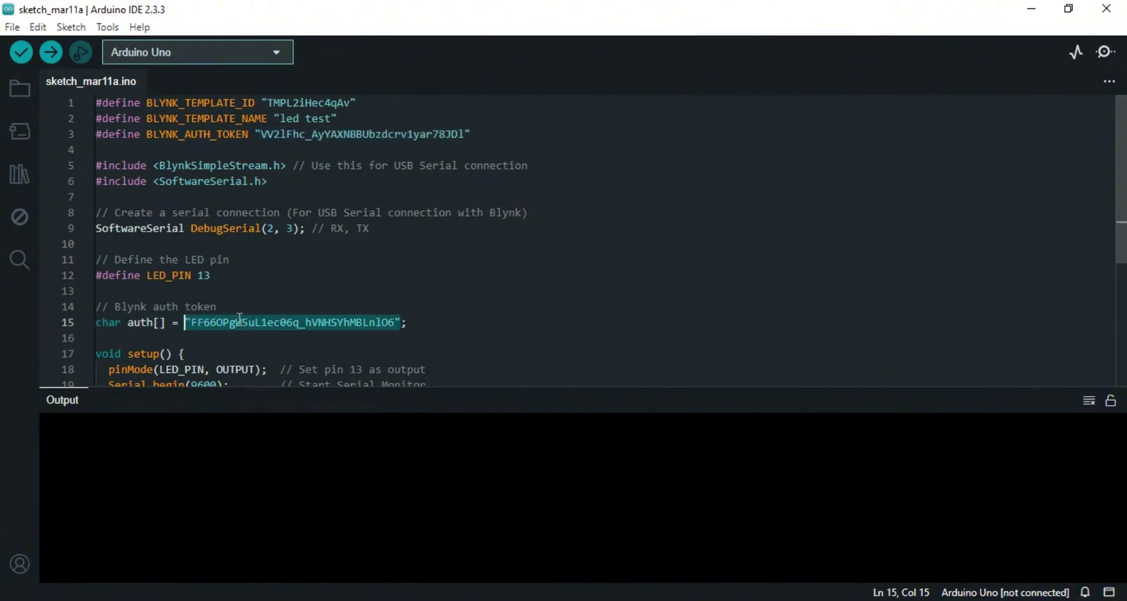
key(ctrl+v)
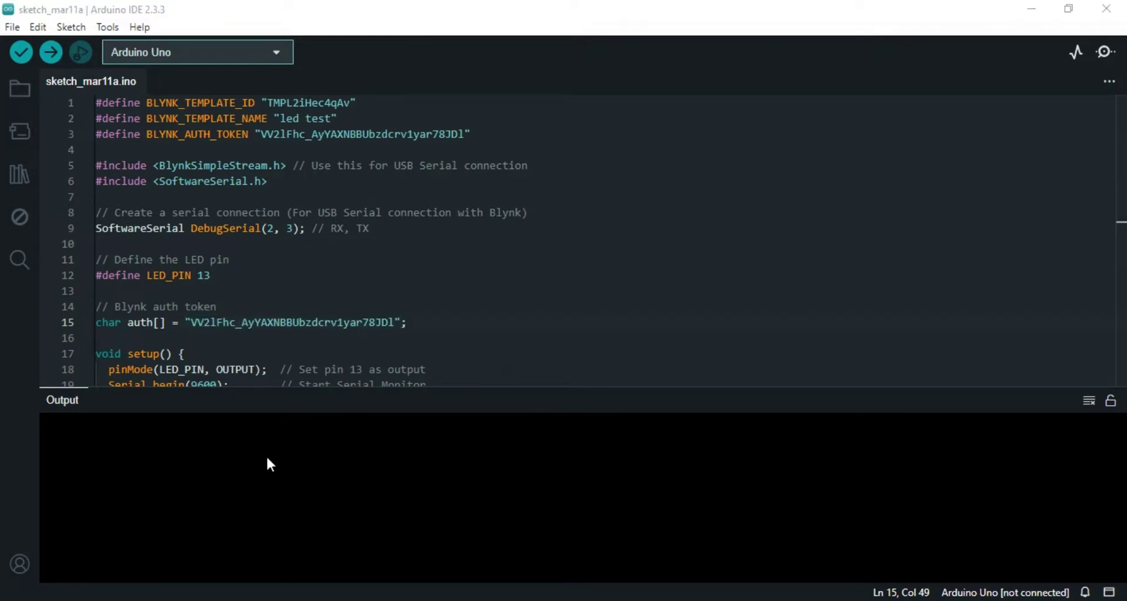
click(193, 291)
Verify the line 3 BLYNK_AUTH_TOKEN matches the auth[] token on line 15.
drag(148, 133, 249, 134)
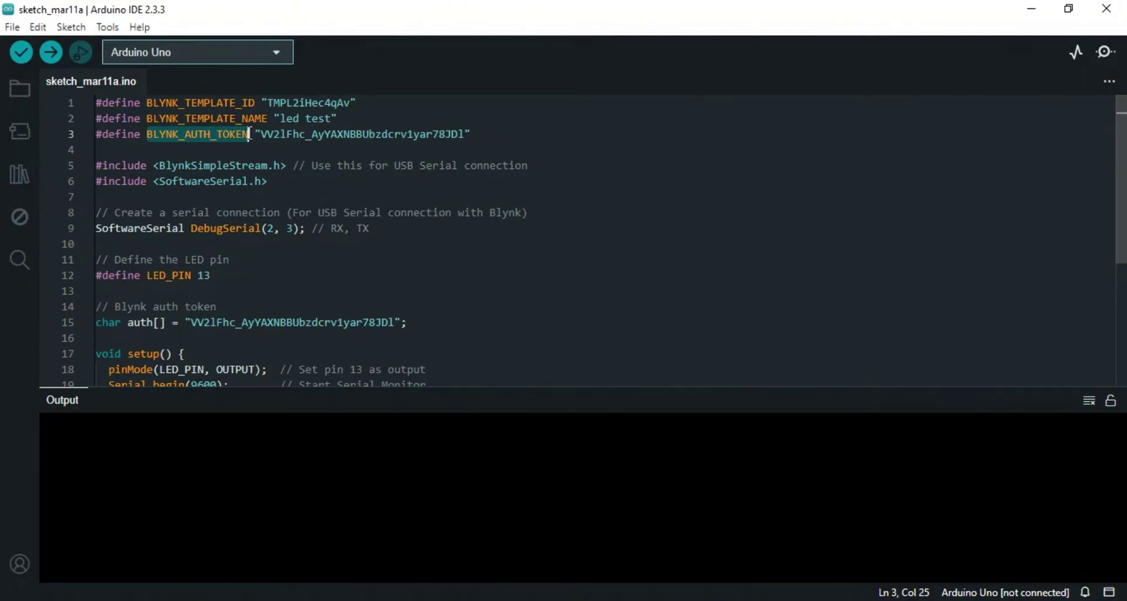
drag(250, 133, 275, 134)
click(442, 242)
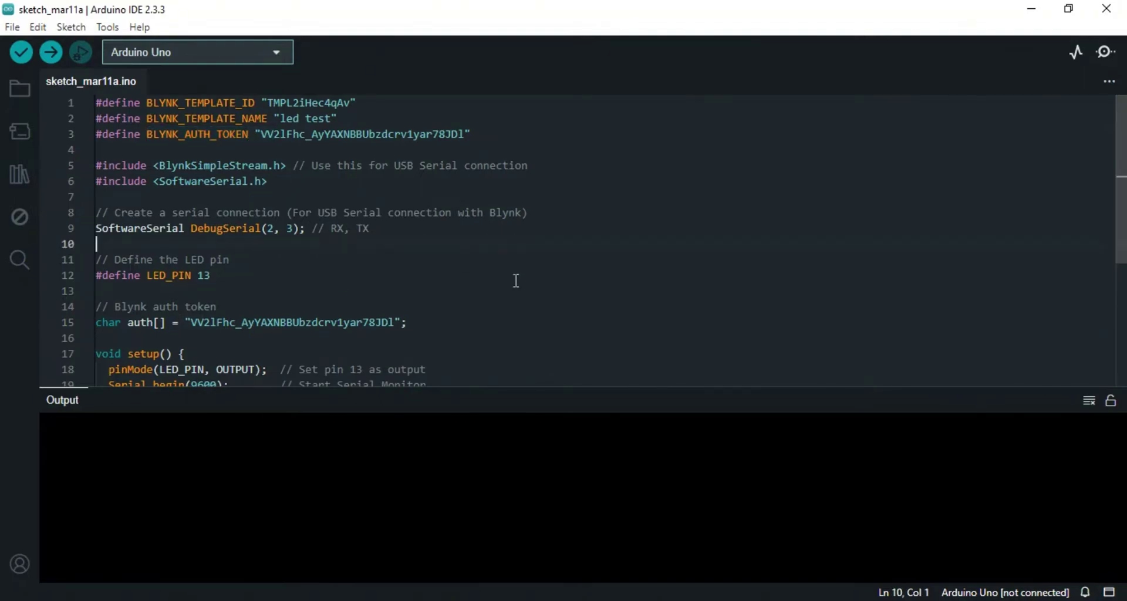
scroll(610, 317, down, 5)
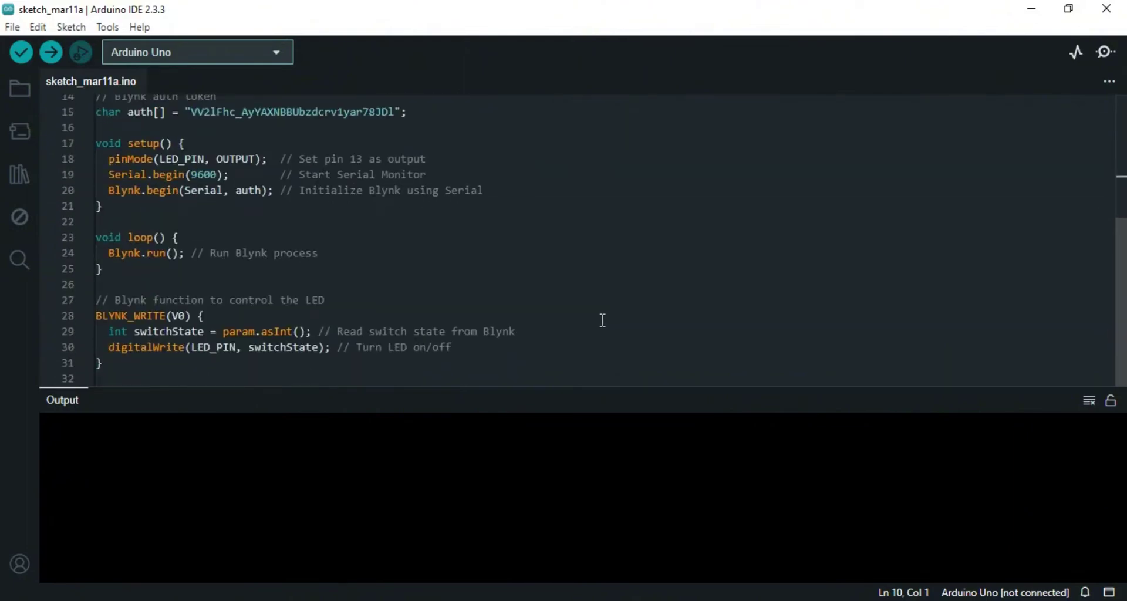
scroll(602, 320, up, 5)
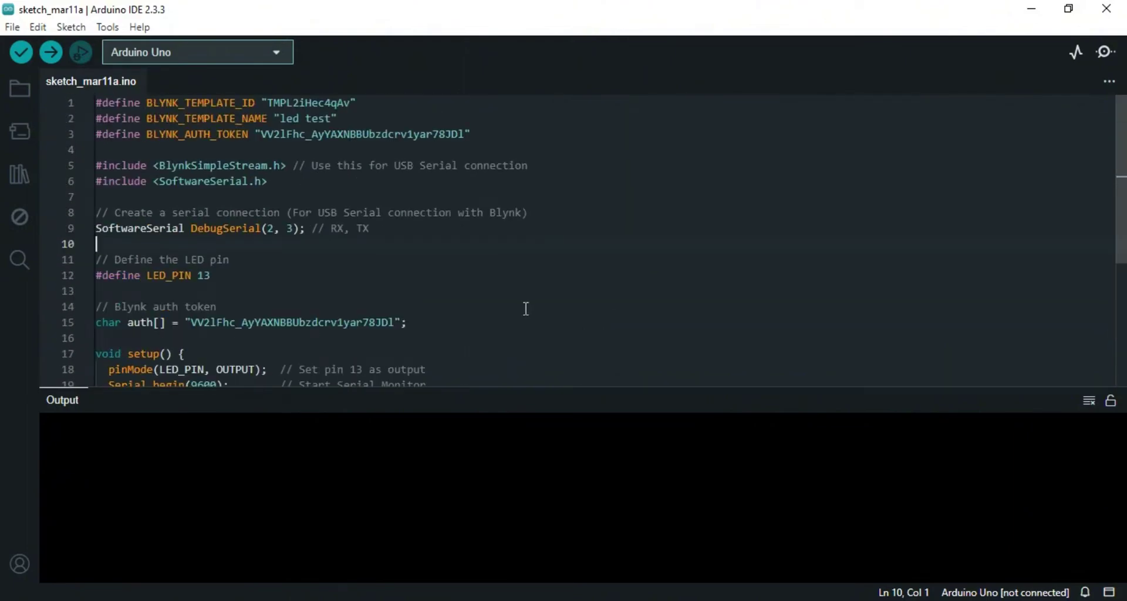
Bring up the Proteus LED schematic and zoom around the Simulino Uno's TX/RX wiring to COMPIM P1.
key(alt+Tab)
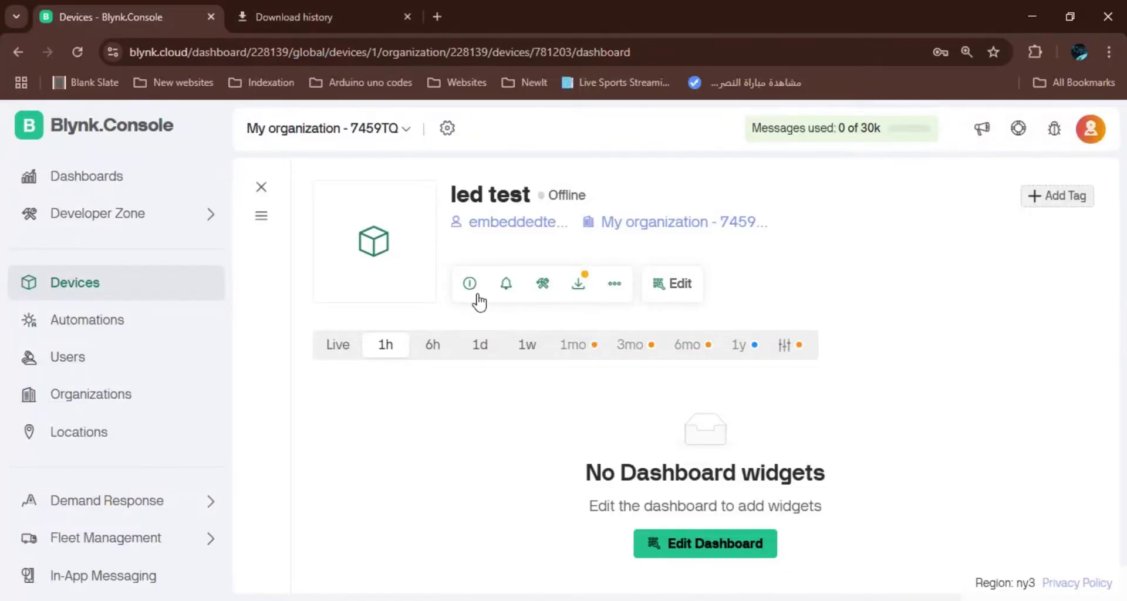
mouse_move(605, 598)
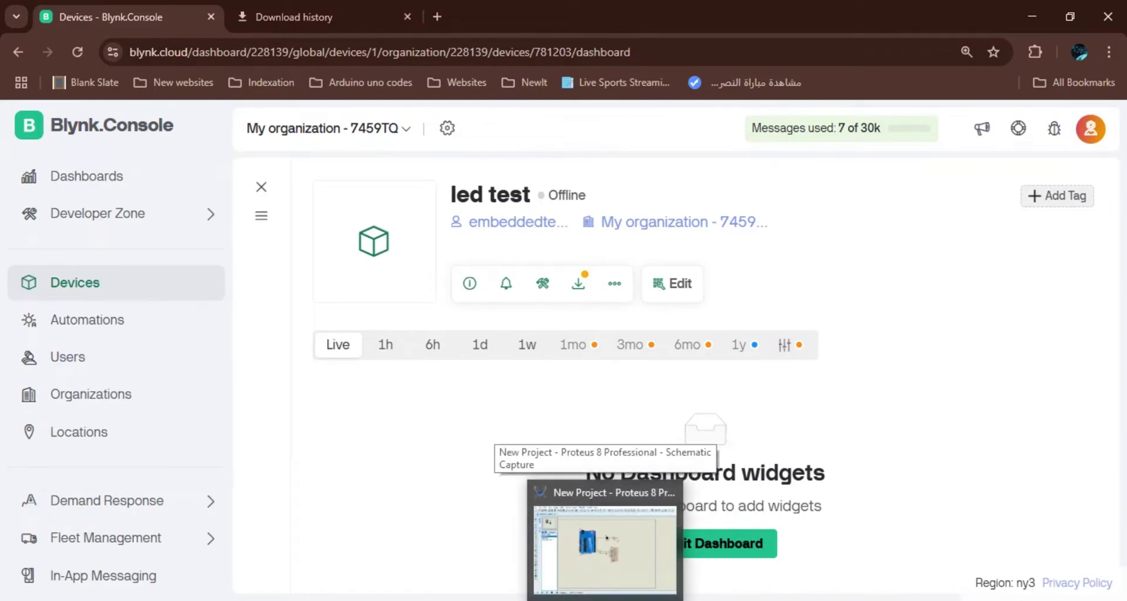
click(604, 548)
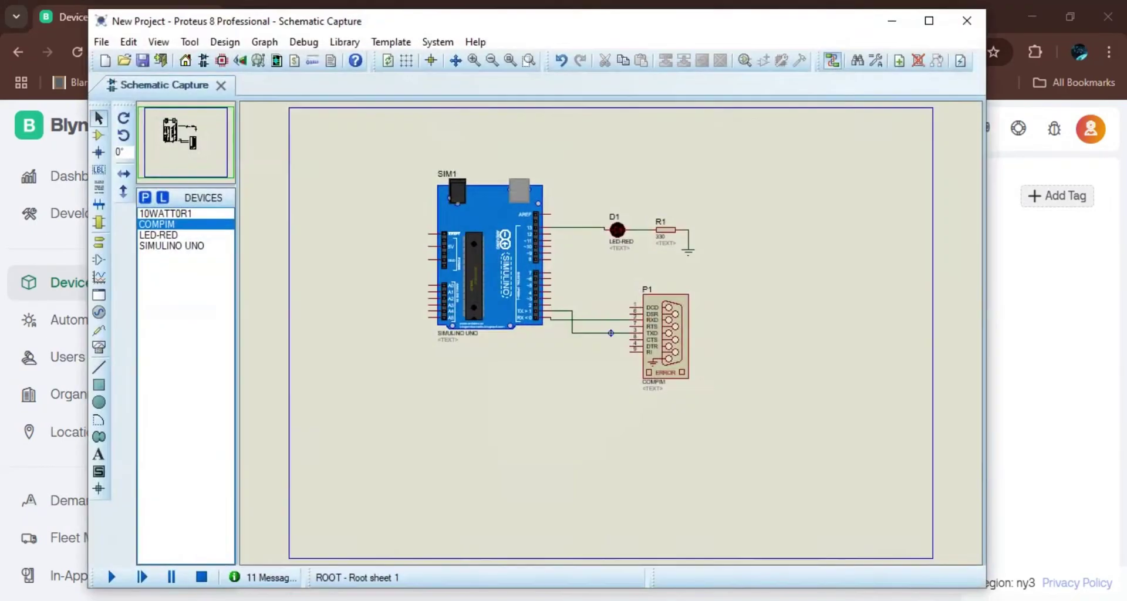
scroll(621, 367, up, 2)
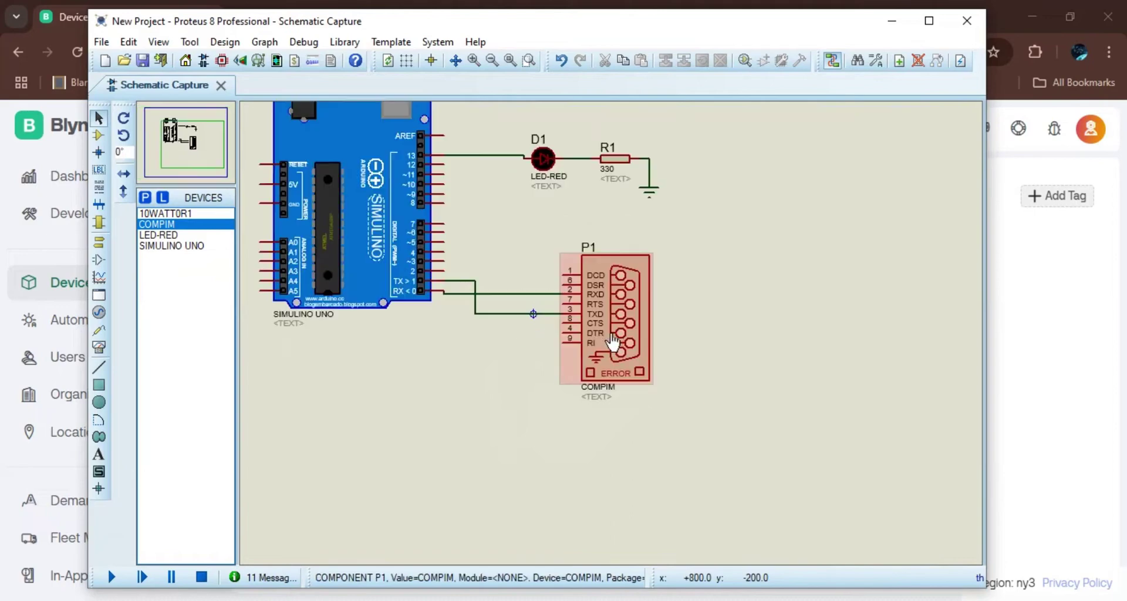
scroll(514, 301, up, 2)
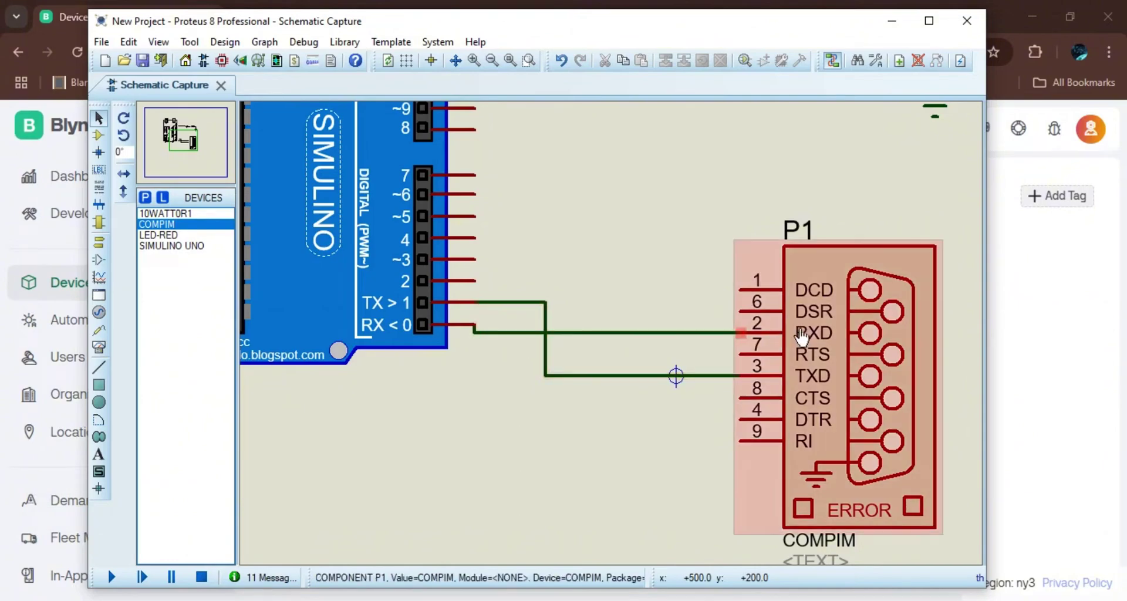
scroll(648, 261, down, 3)
scroll(648, 262, up, 2)
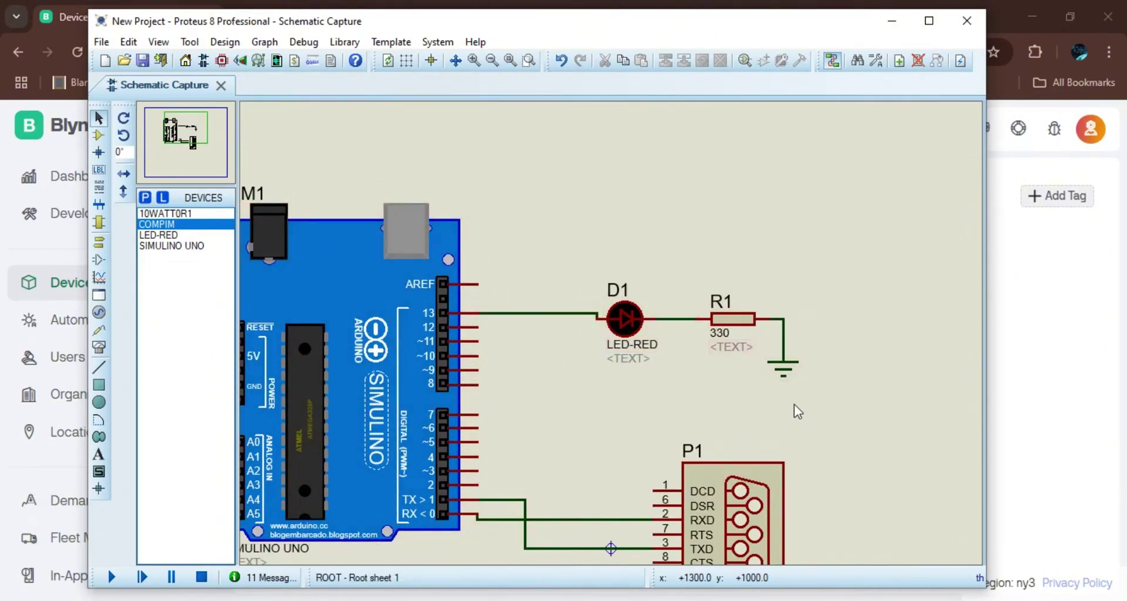
scroll(797, 408, down, 1)
Give COMPIM P1 physical port COM3 with 9600 physical and virtual baud, then minimise Proteus.
double_click(704, 491)
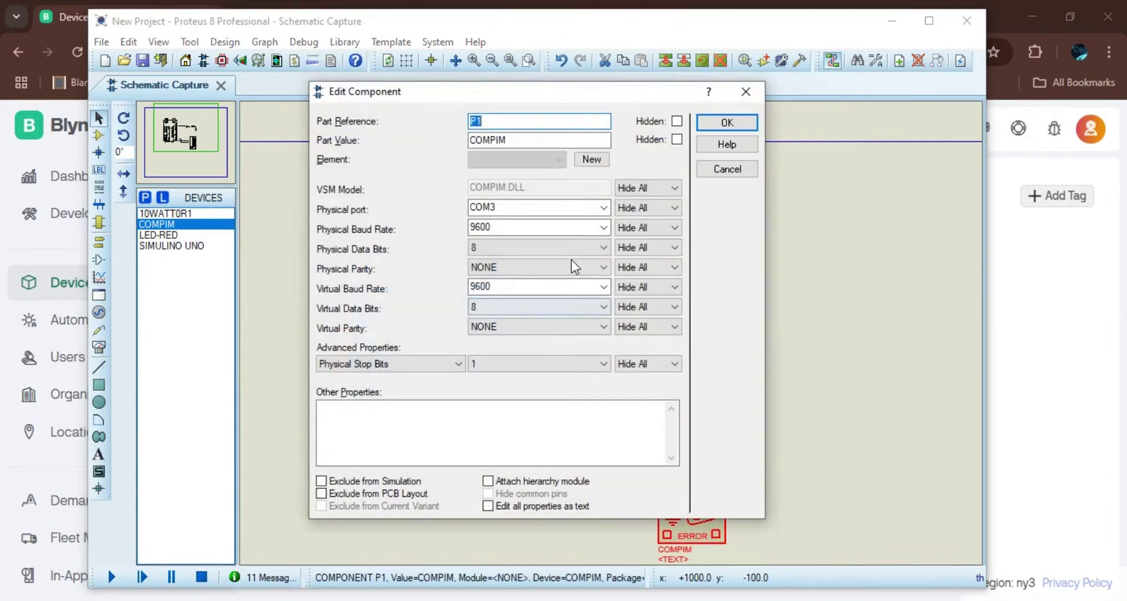
click(603, 208)
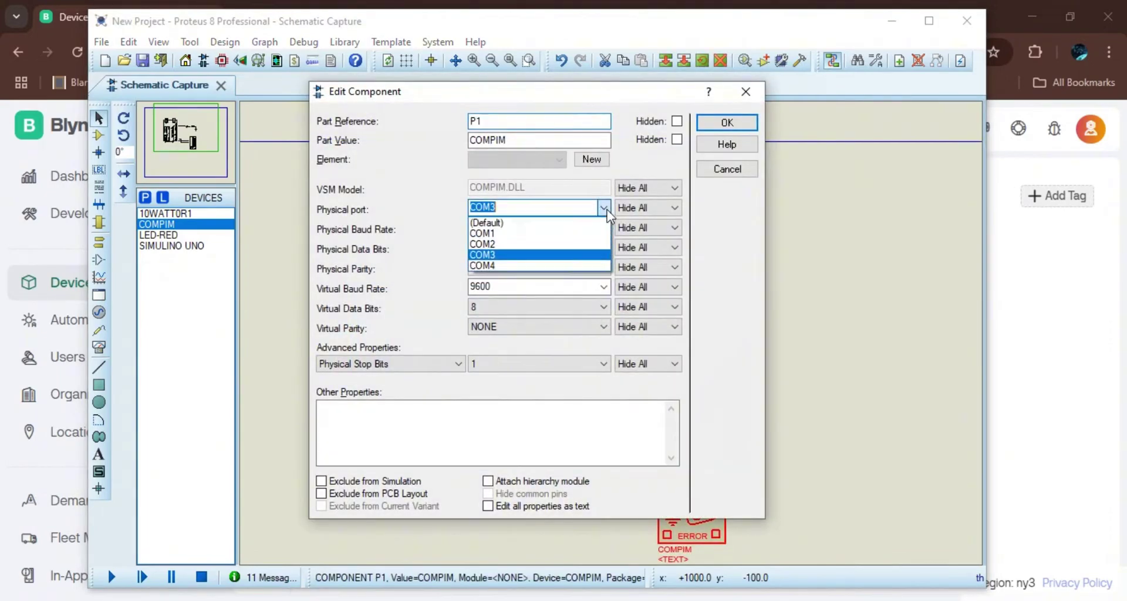
click(502, 256)
click(604, 228)
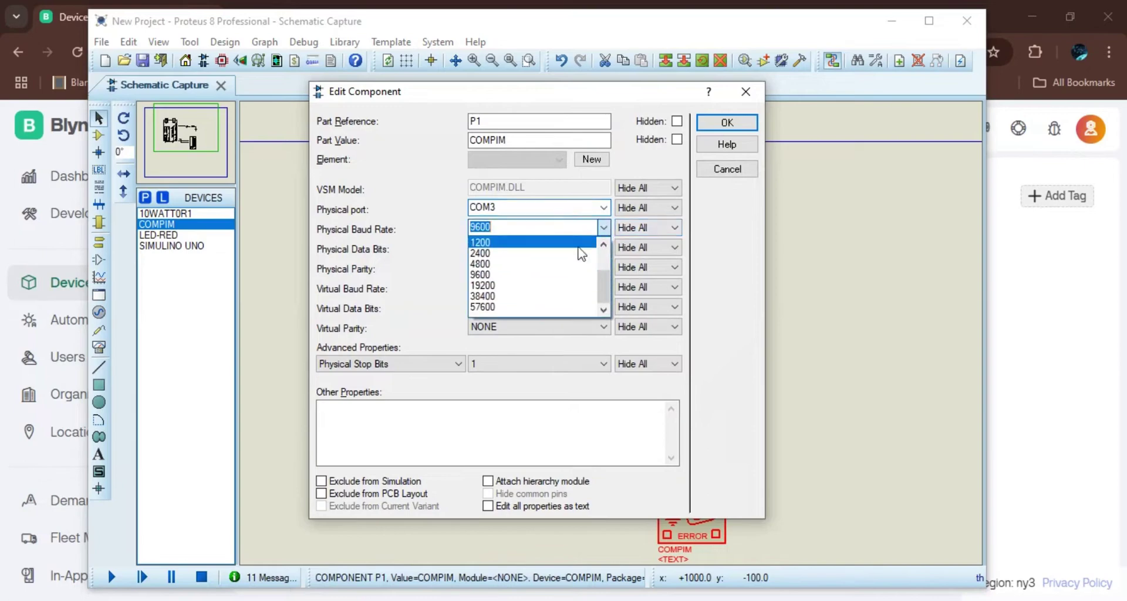
click(503, 275)
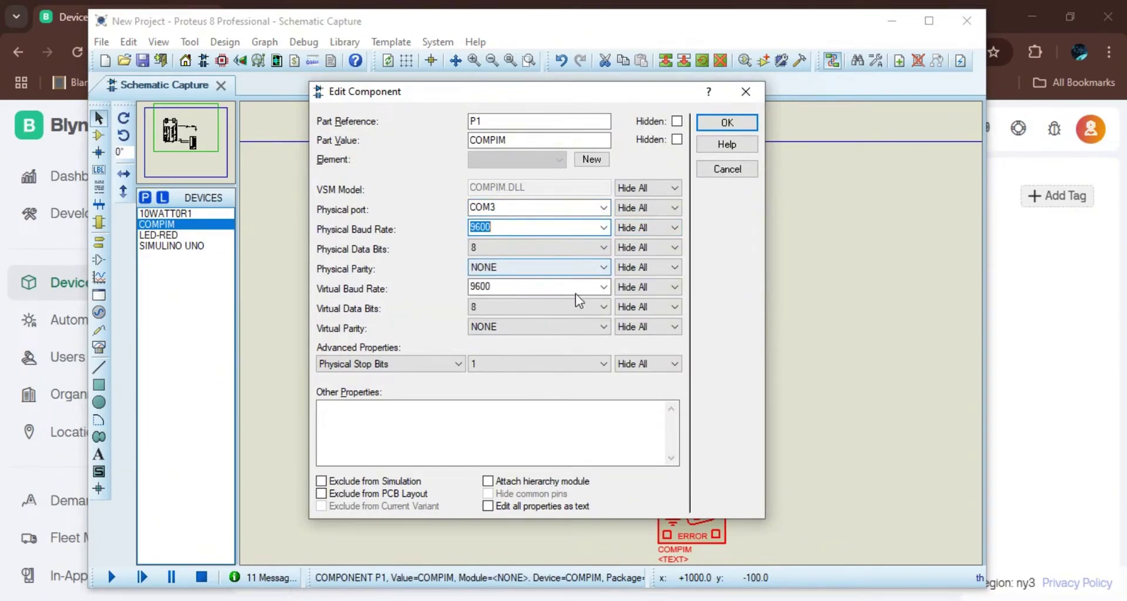
click(603, 287)
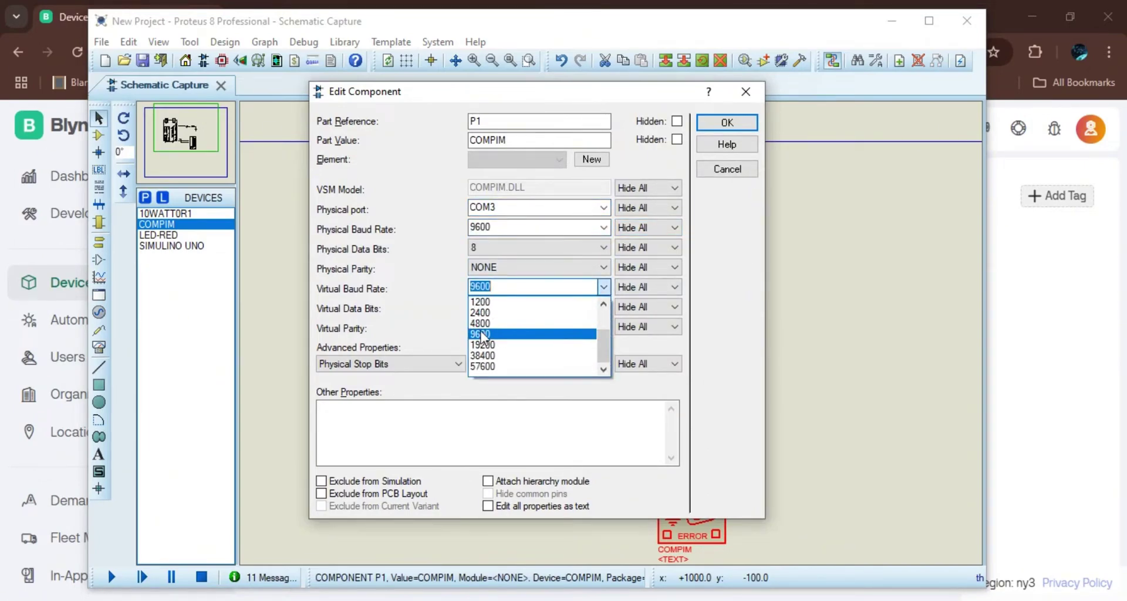
click(481, 335)
click(728, 123)
click(892, 21)
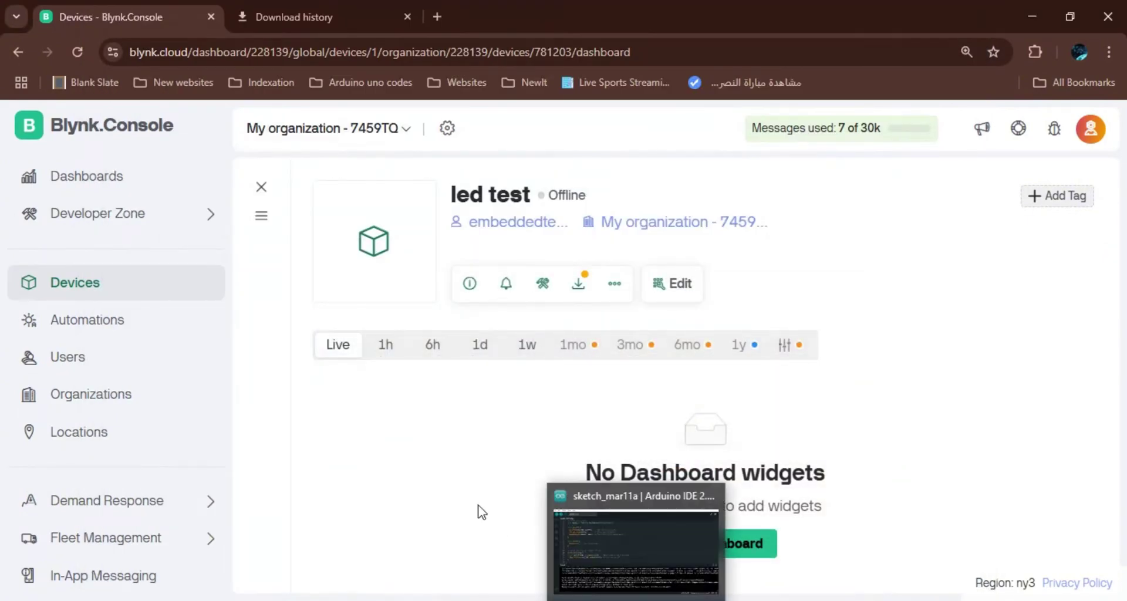
Check the V1 pin in the sketch's BLYNK_WRITE, then minimise the IDE to show the Blynk dashboard.
click(631, 594)
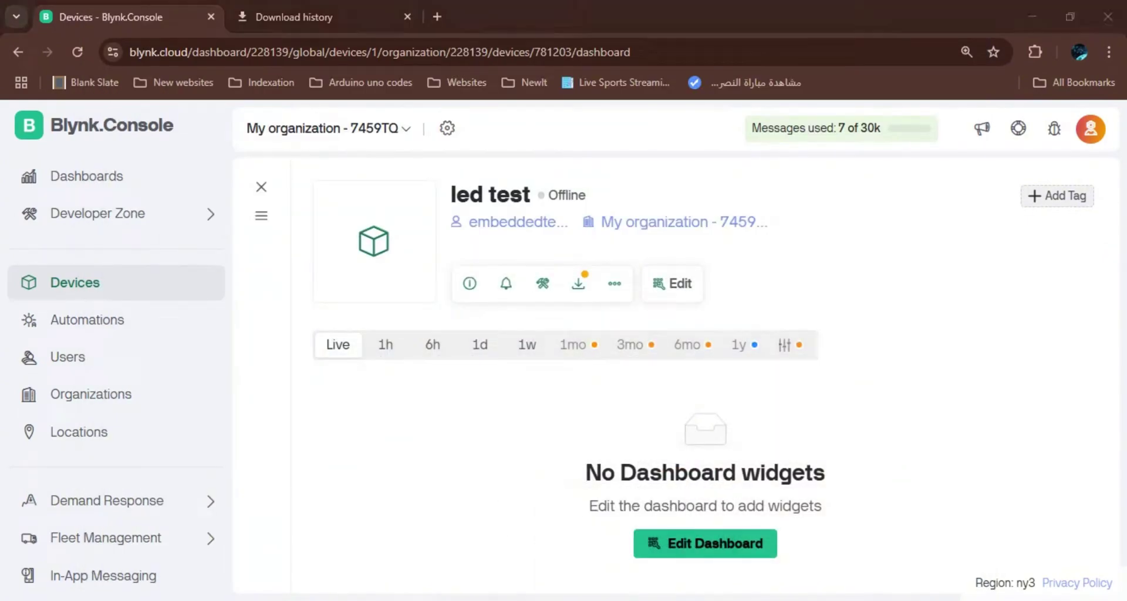
click(266, 269)
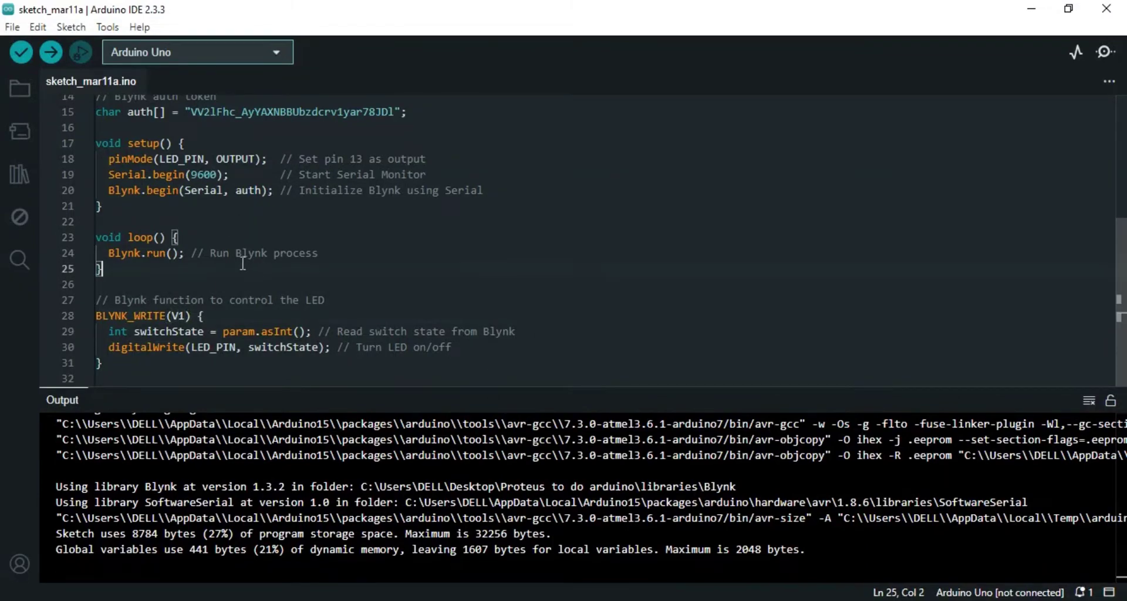
scroll(247, 264, up, 4)
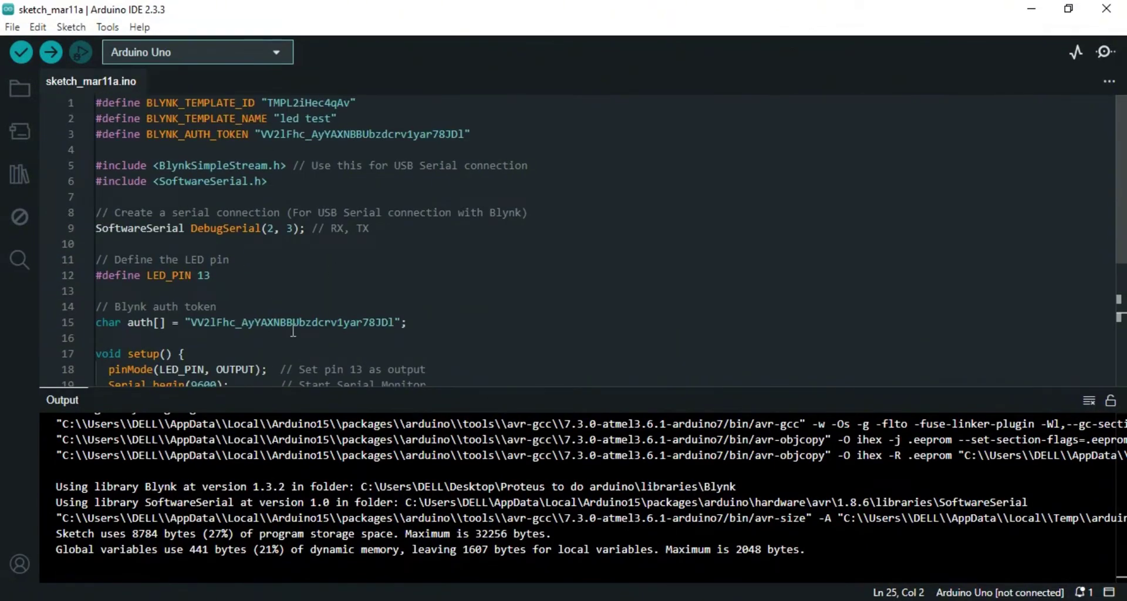
scroll(293, 330, down, 3)
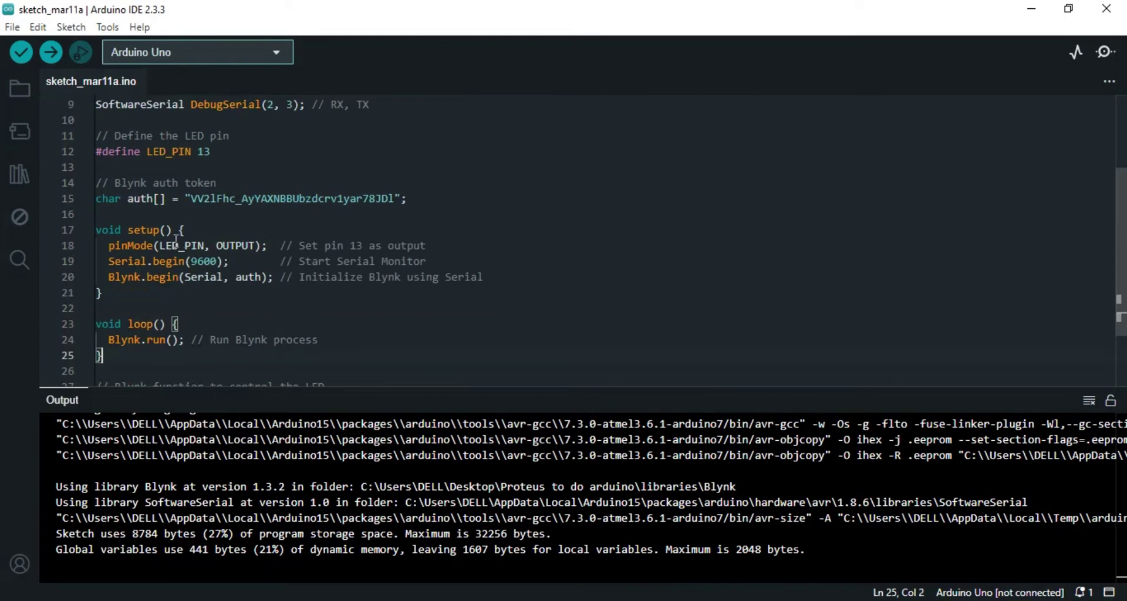
scroll(226, 264, down, 2)
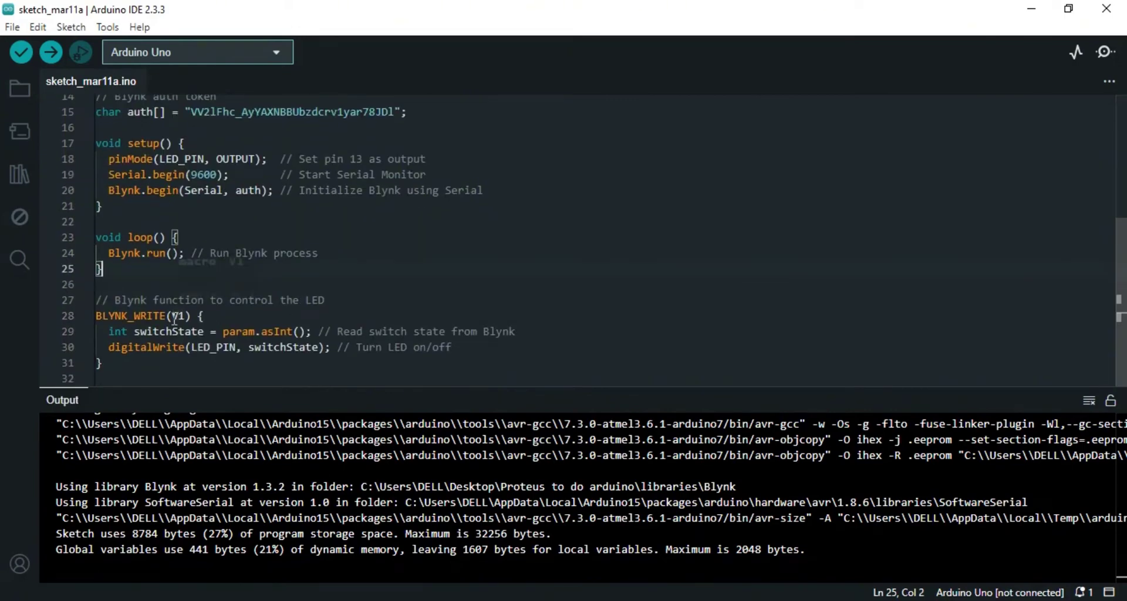
drag(175, 319, 187, 319)
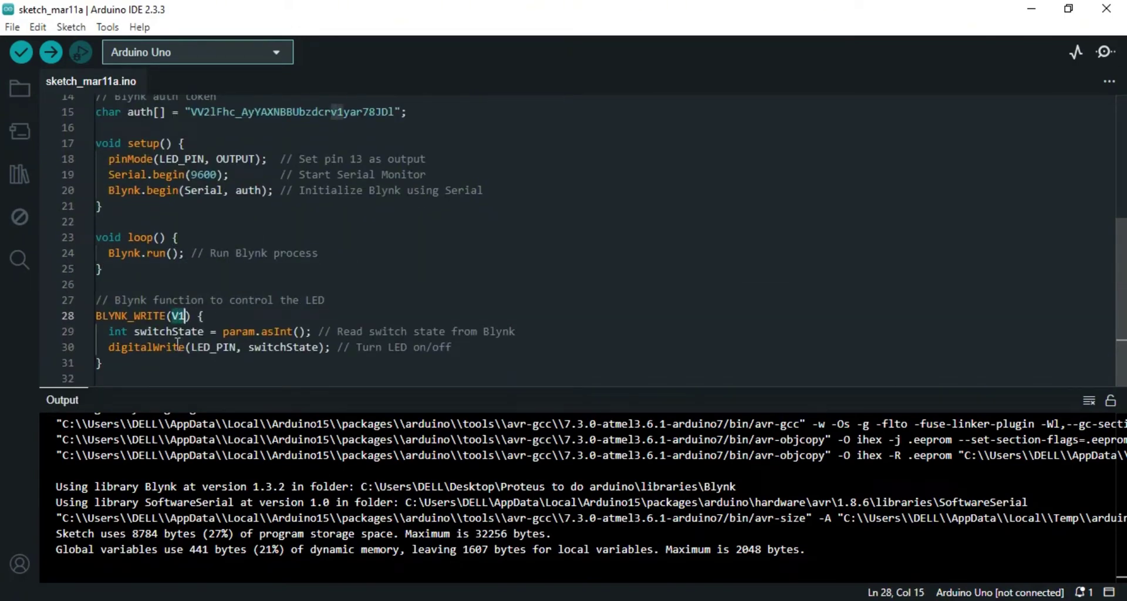
click(516, 302)
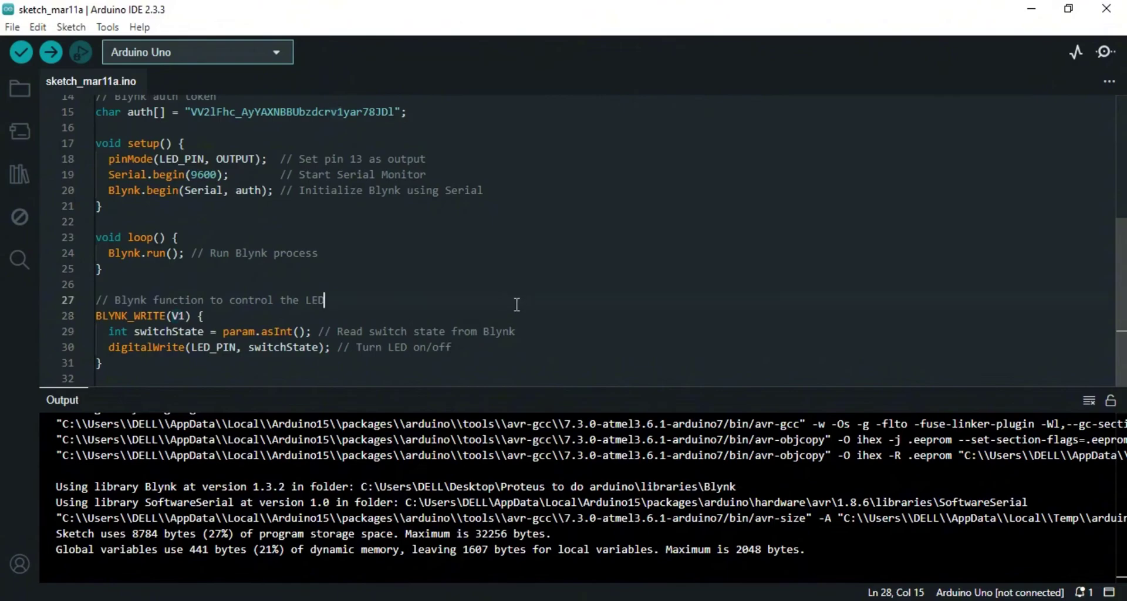
click(1034, 9)
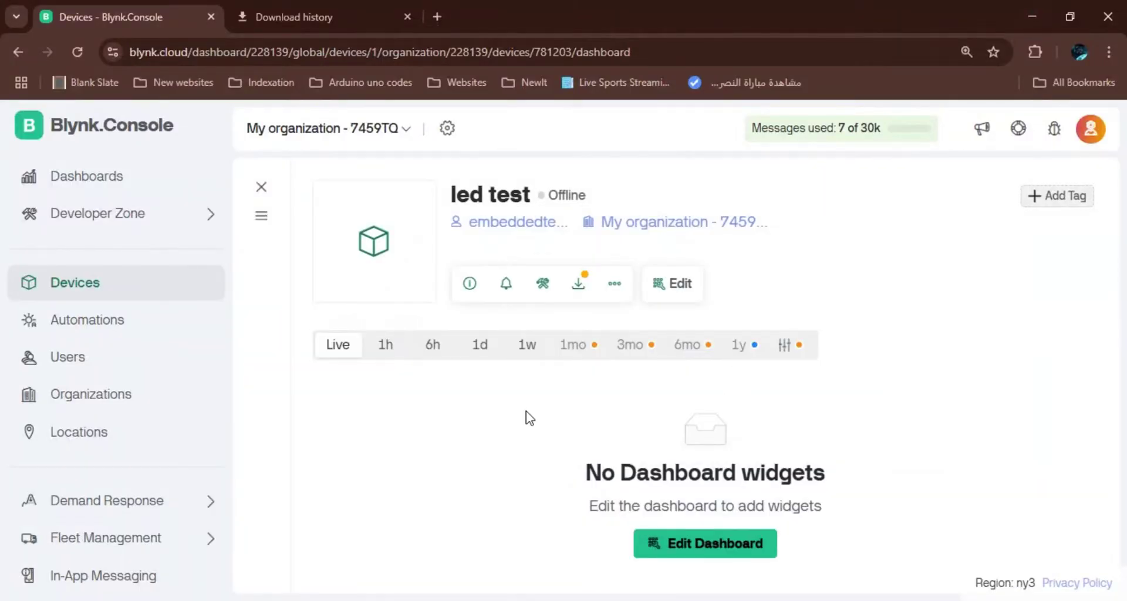
Place a Switch widget onto the led test template's web dashboard canvas.
click(732, 543)
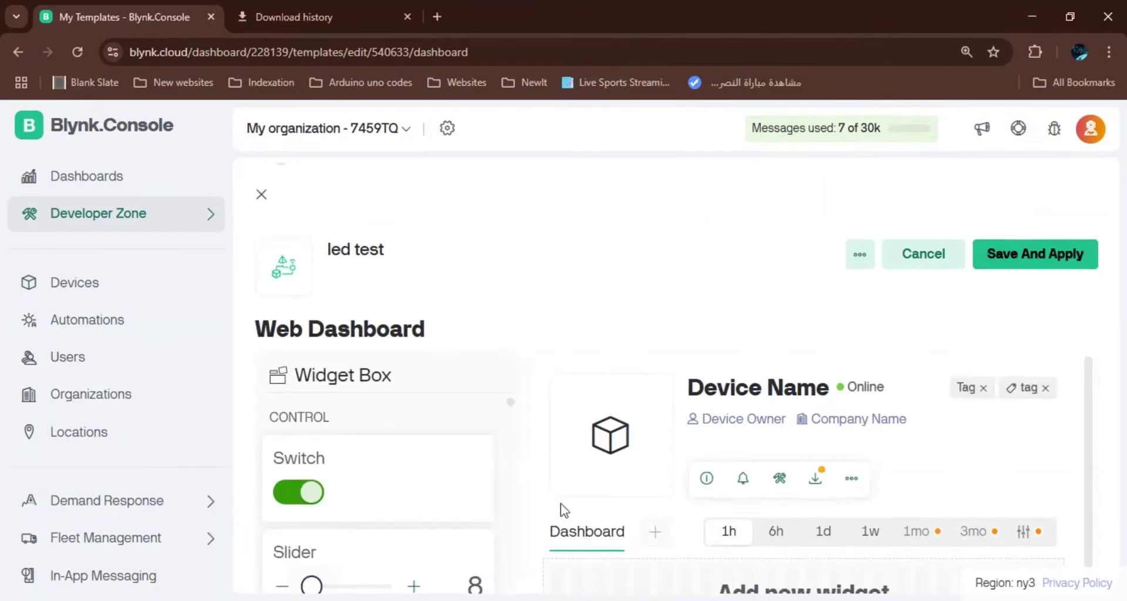
drag(422, 420, 745, 541)
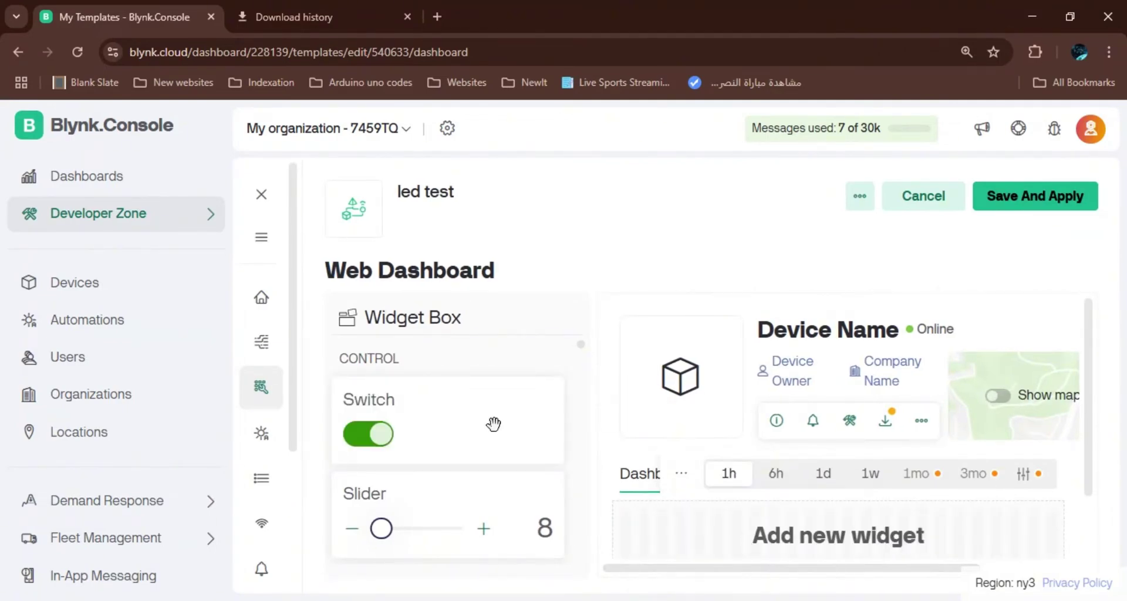
drag(428, 409, 793, 515)
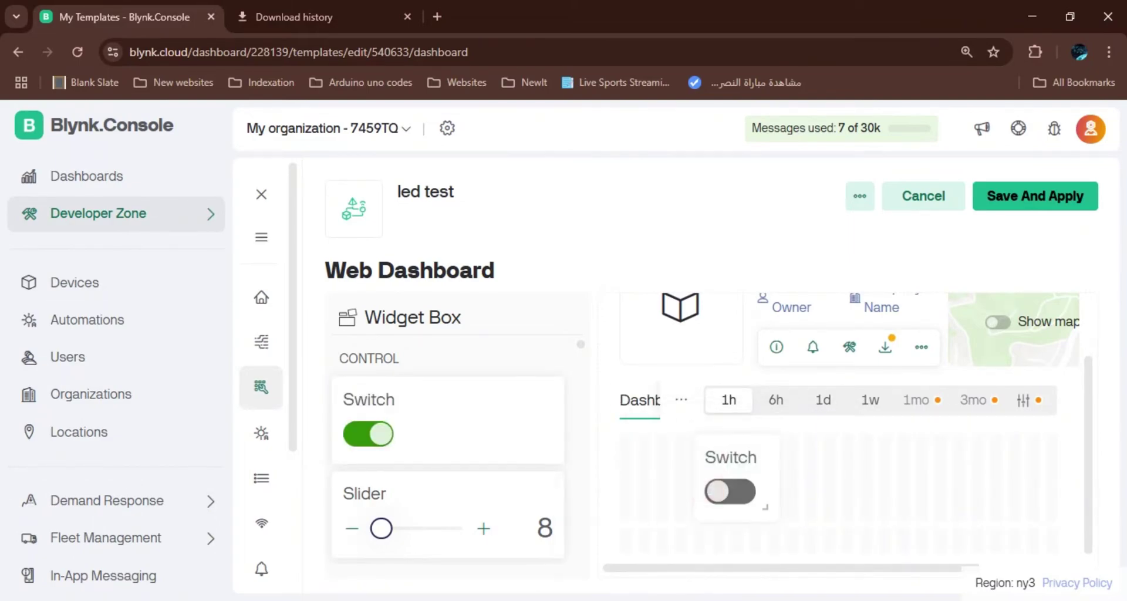
Change BLYNK_WRITE(V1) to BLYNK_WRITE(V0) in the sketch and return to the dashboard editor.
click(646, 599)
click(186, 315)
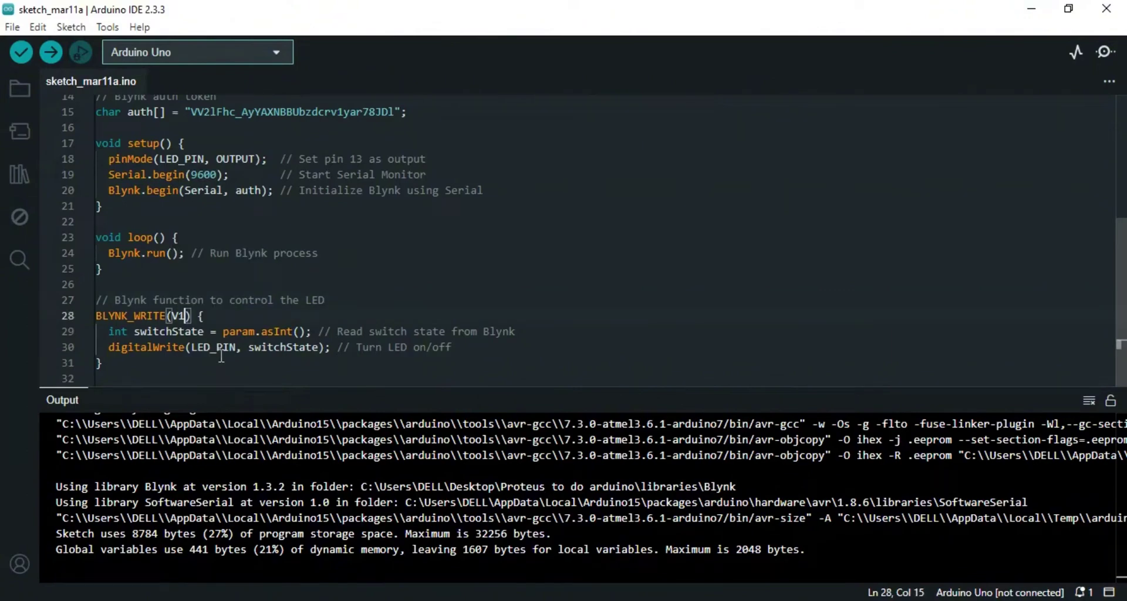
key(BackSpace)
text(0)
click(287, 253)
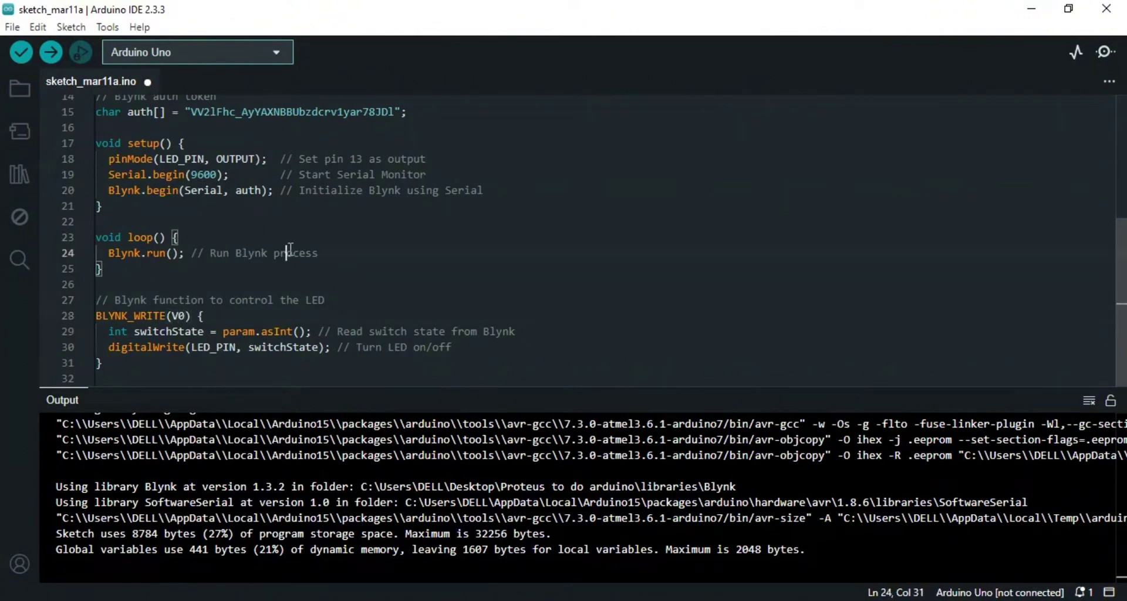
key(alt+Tab)
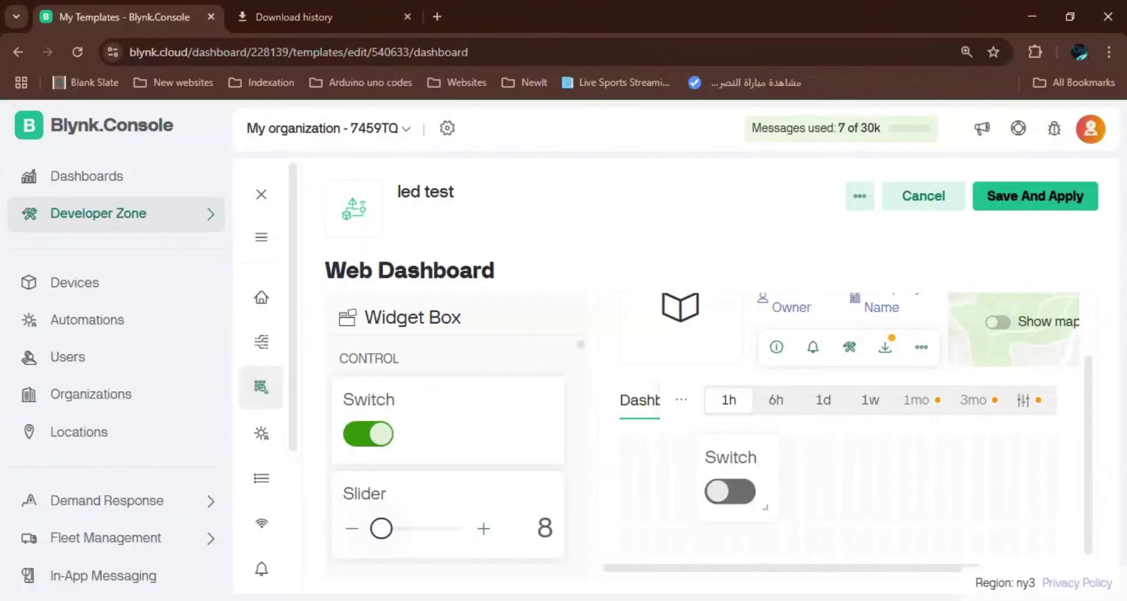
Create a new virtual-pin datastream Switch2 on V0 from the Switch widget's settings.
click(743, 460)
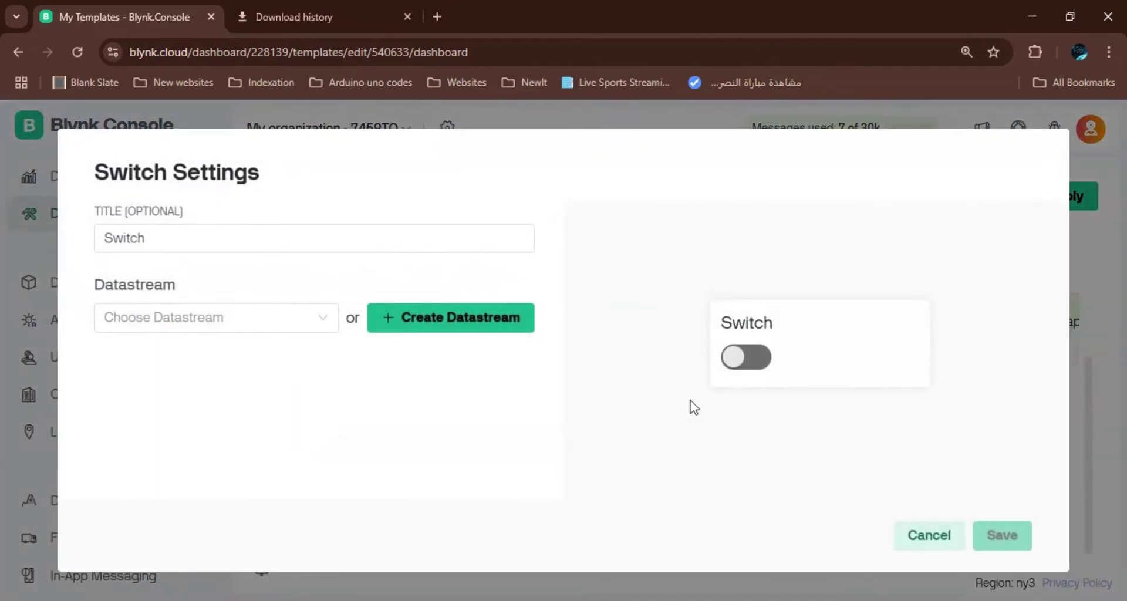
click(435, 327)
click(411, 354)
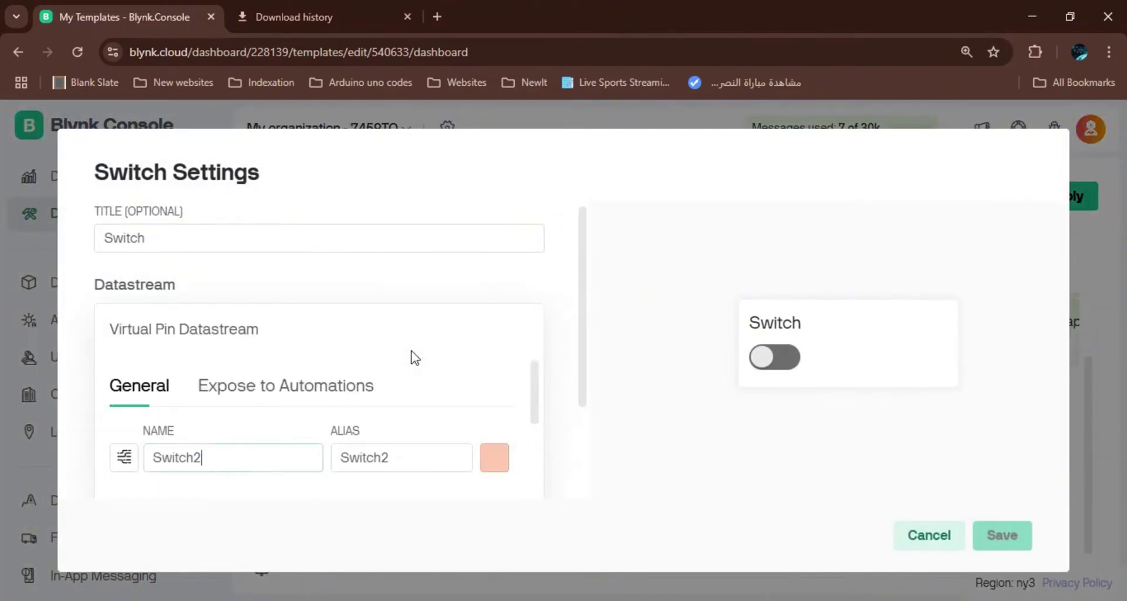
scroll(297, 467, down, 3)
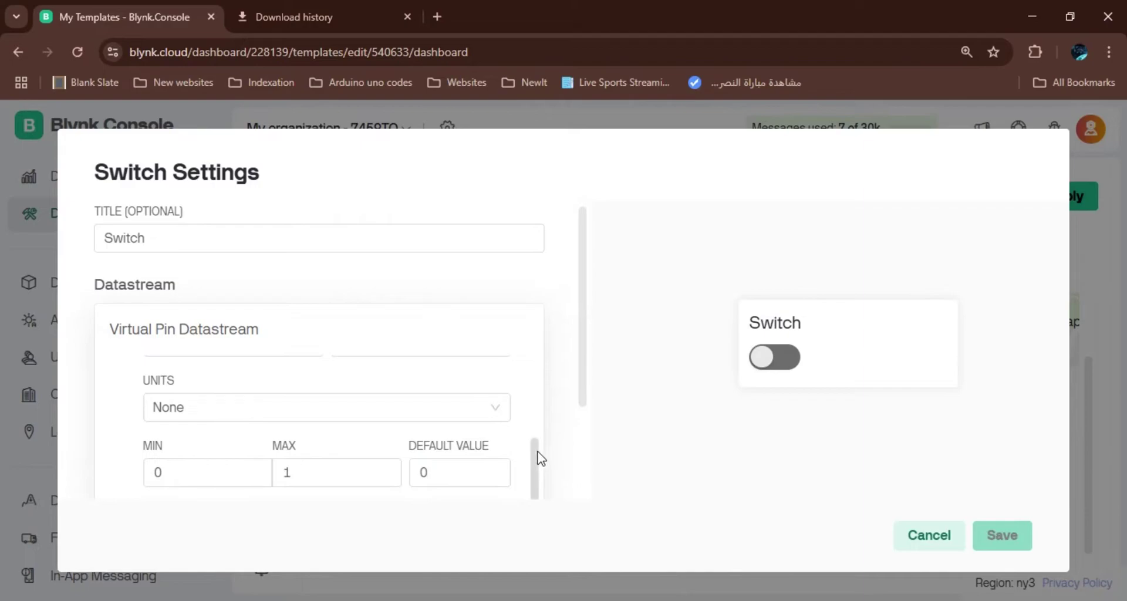
drag(536, 456, 536, 437)
scroll(536, 437, up, 1)
click(312, 411)
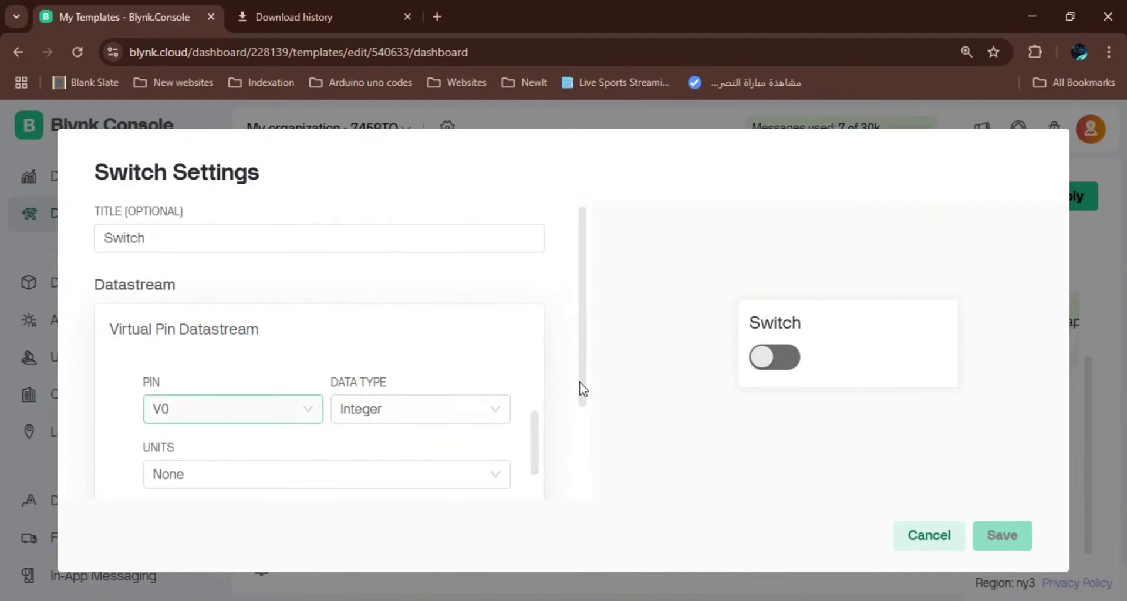
scroll(423, 423, down, 3)
scroll(296, 449, down, 3)
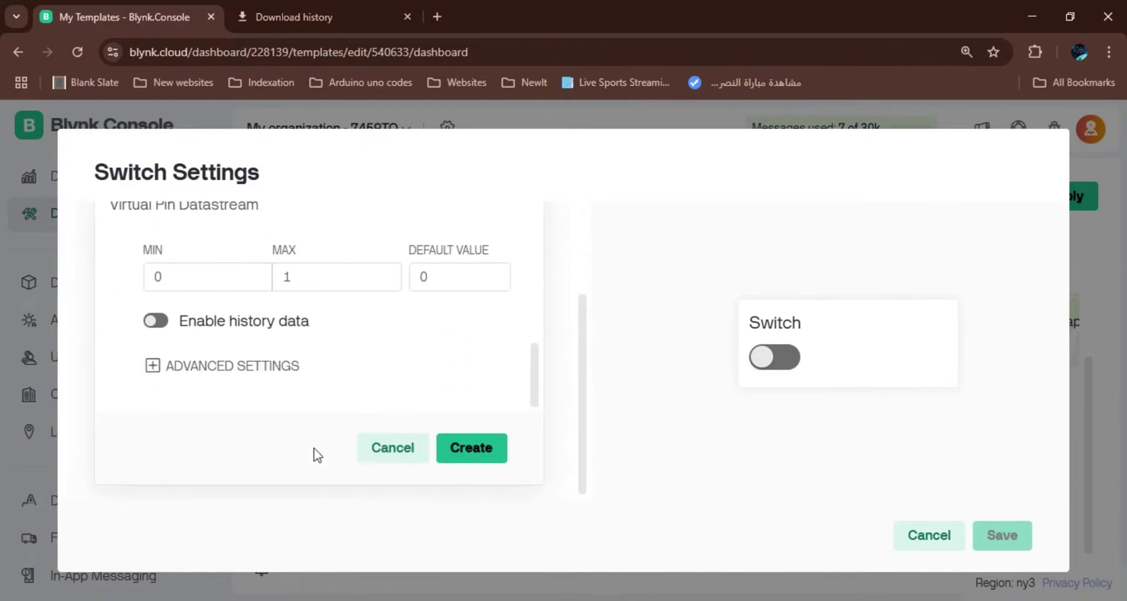
click(470, 449)
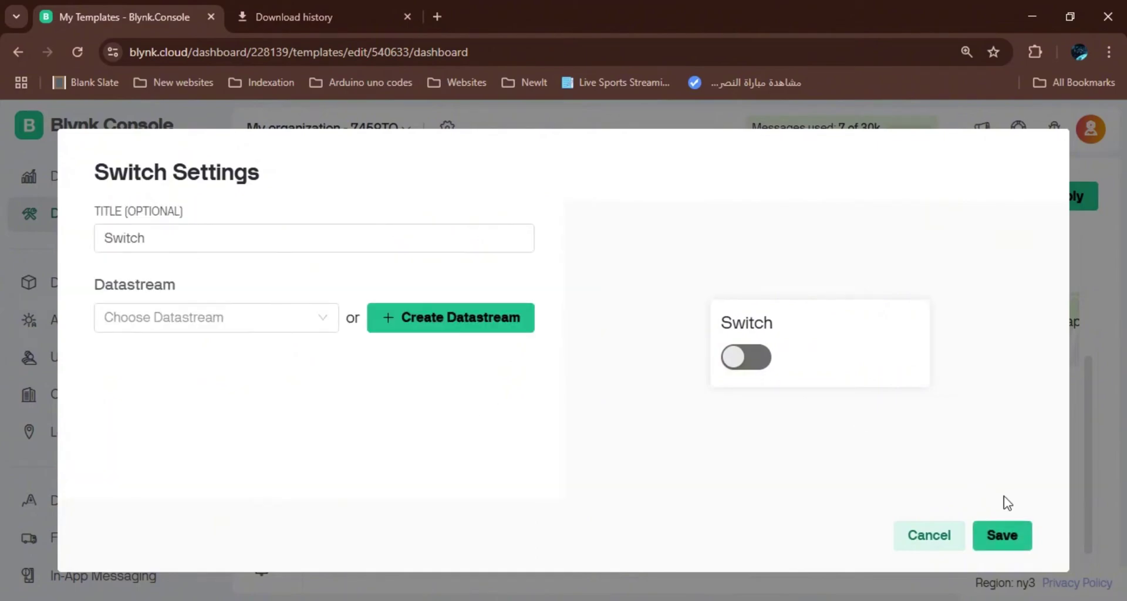
Bind the Switch widget to Switch2 (V0), save it, and apply the changes.
click(326, 317)
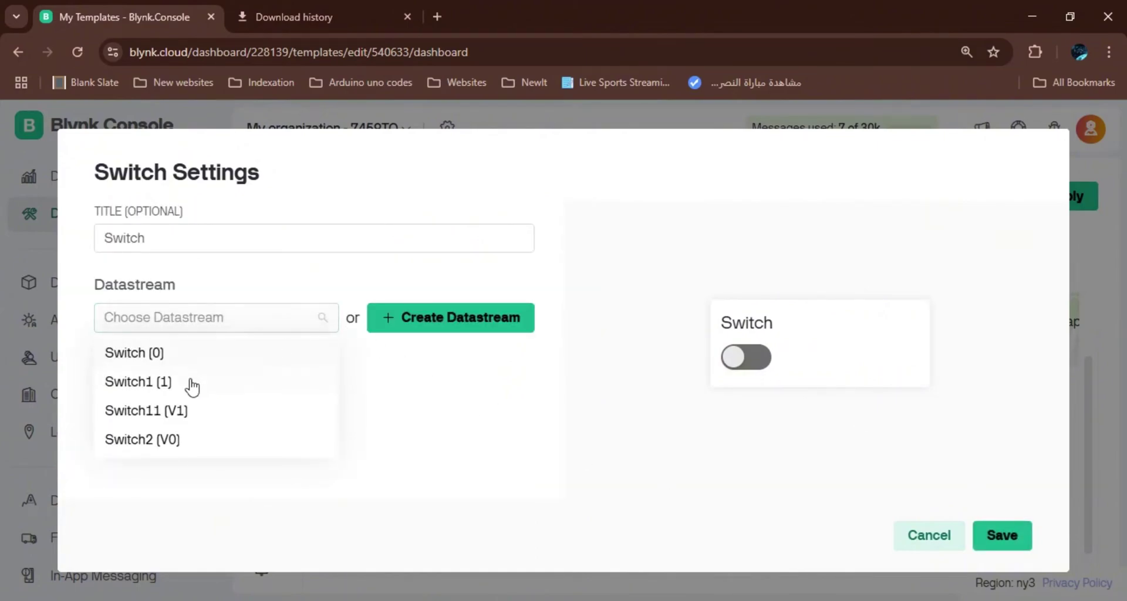
click(147, 445)
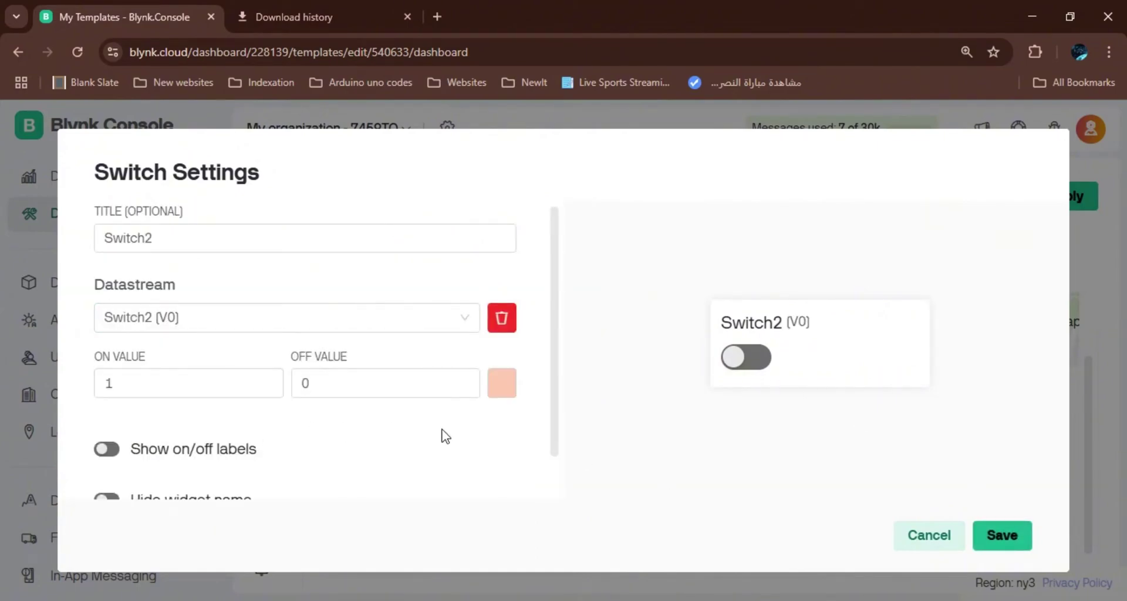
click(1002, 535)
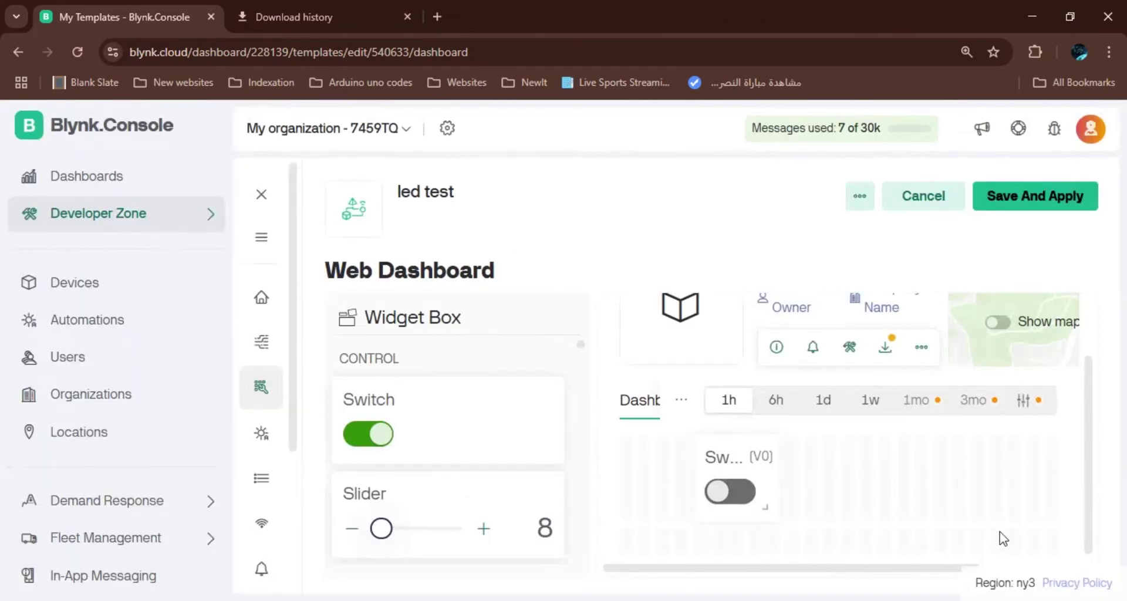
click(1018, 195)
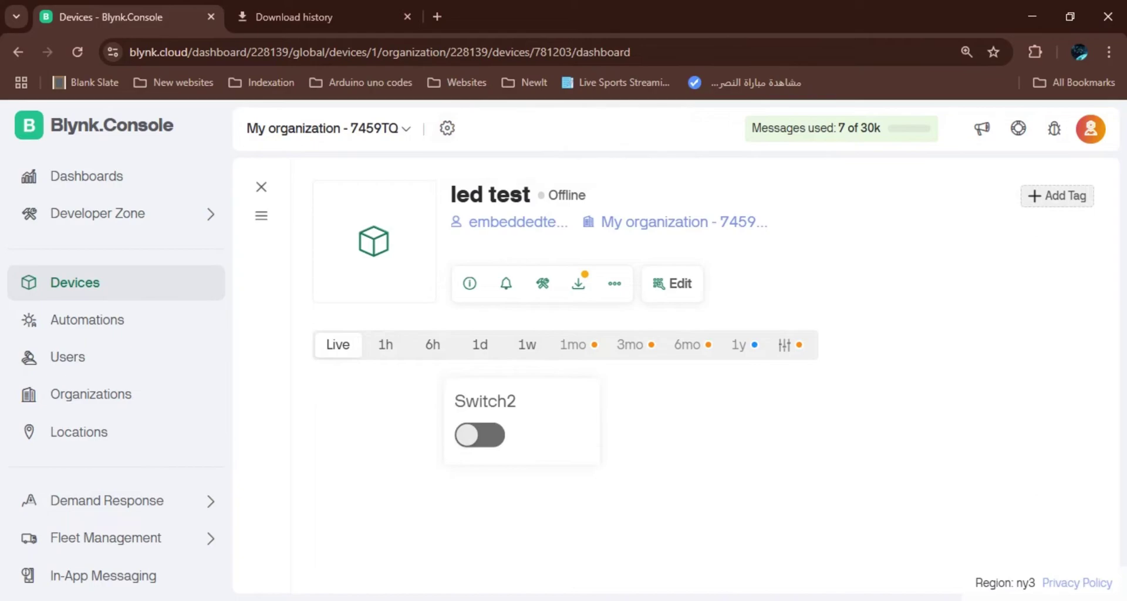
Delete the existing COM4–COM3 bundle in Virtual Serial Port Driver Pro.
click(723, 599)
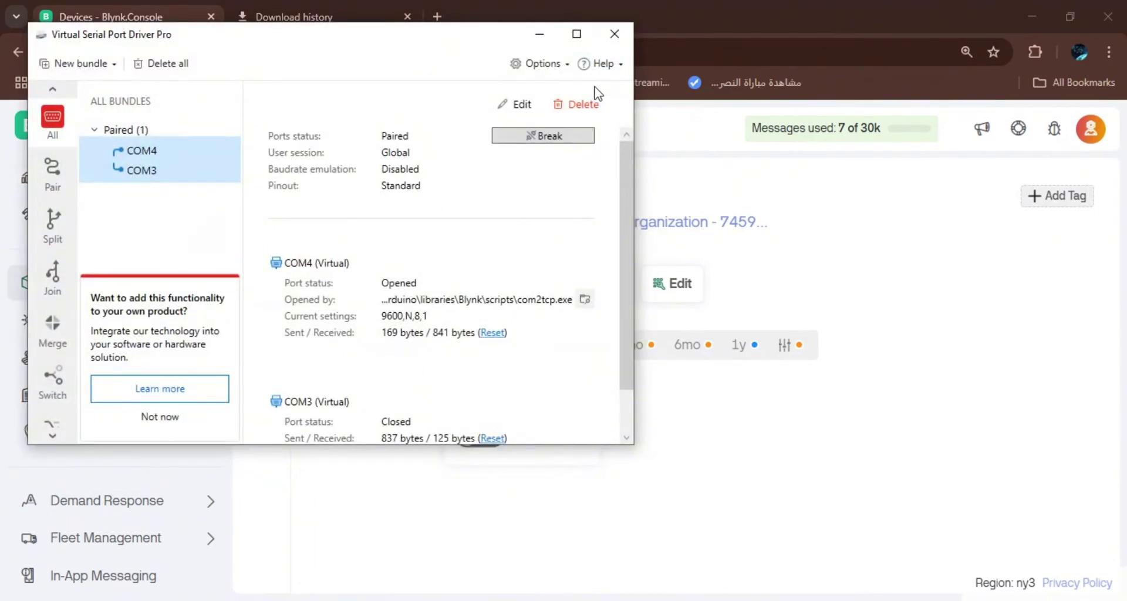
click(577, 33)
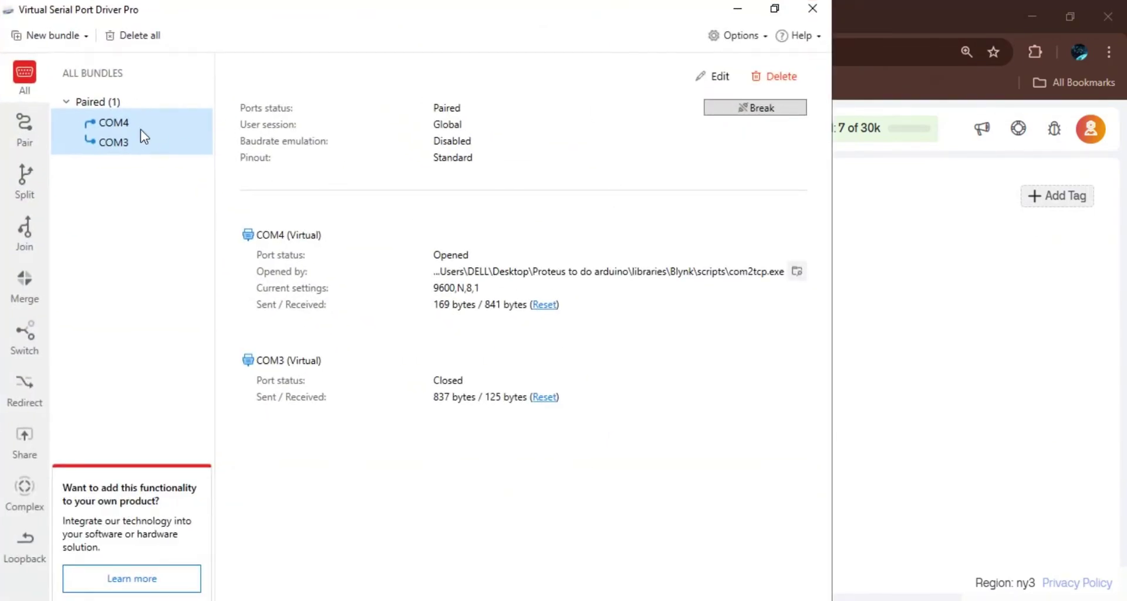
click(717, 75)
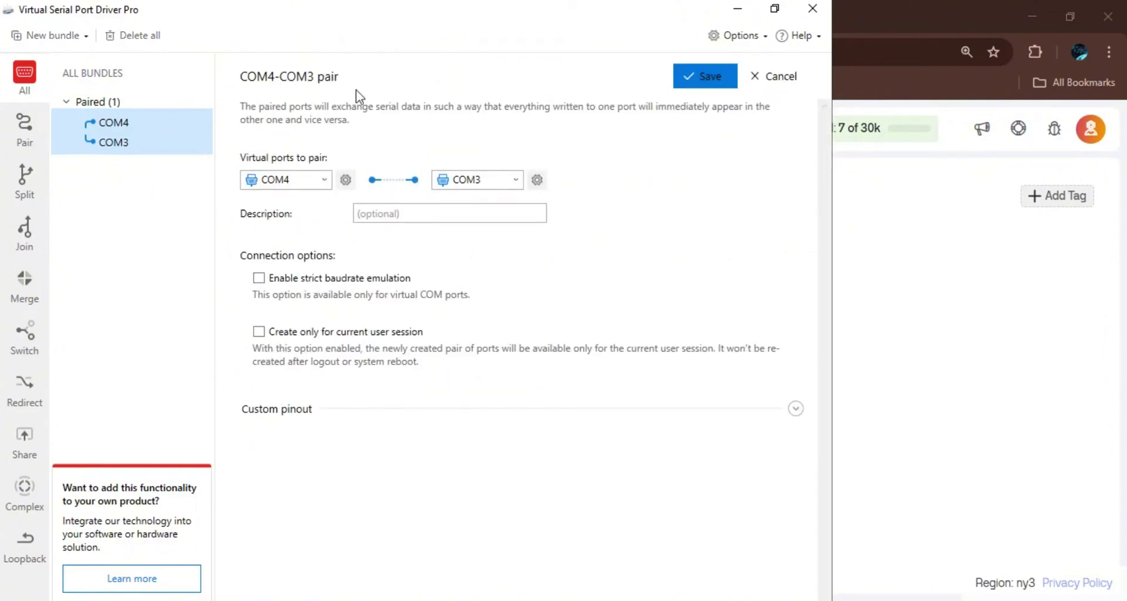
click(776, 77)
click(776, 78)
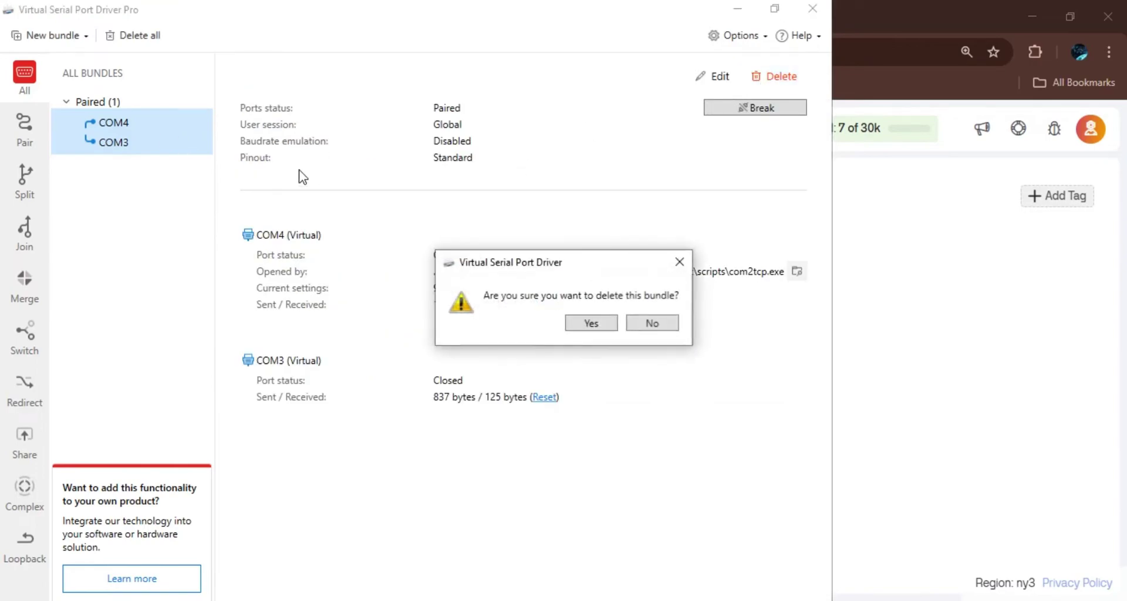
click(590, 323)
Create a new virtual pair of COM4 and COM3, then minimise the driver window.
click(332, 131)
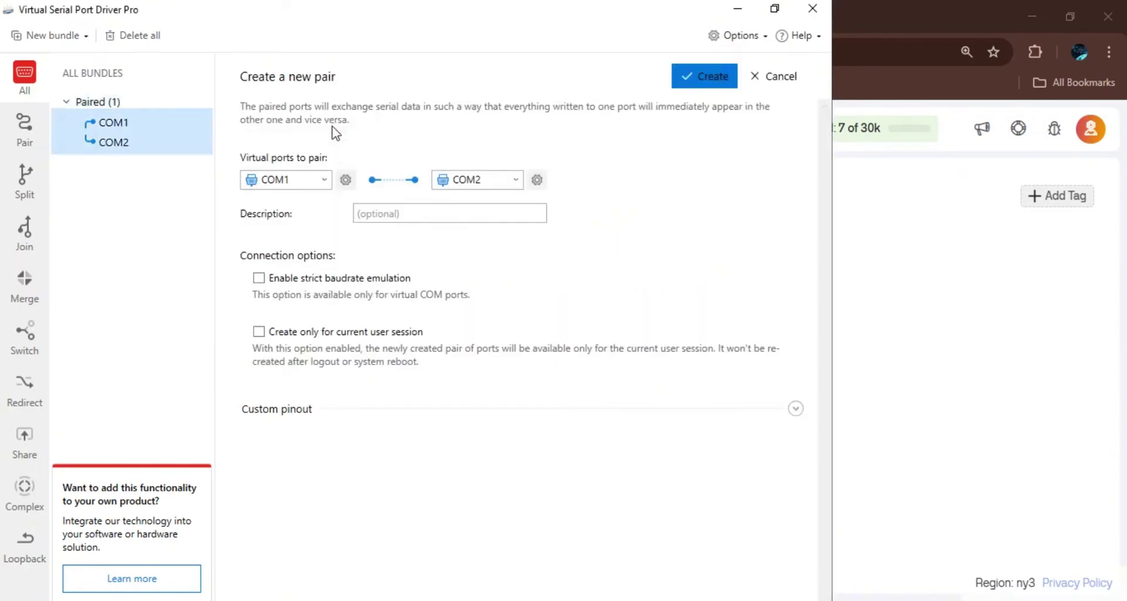
click(515, 179)
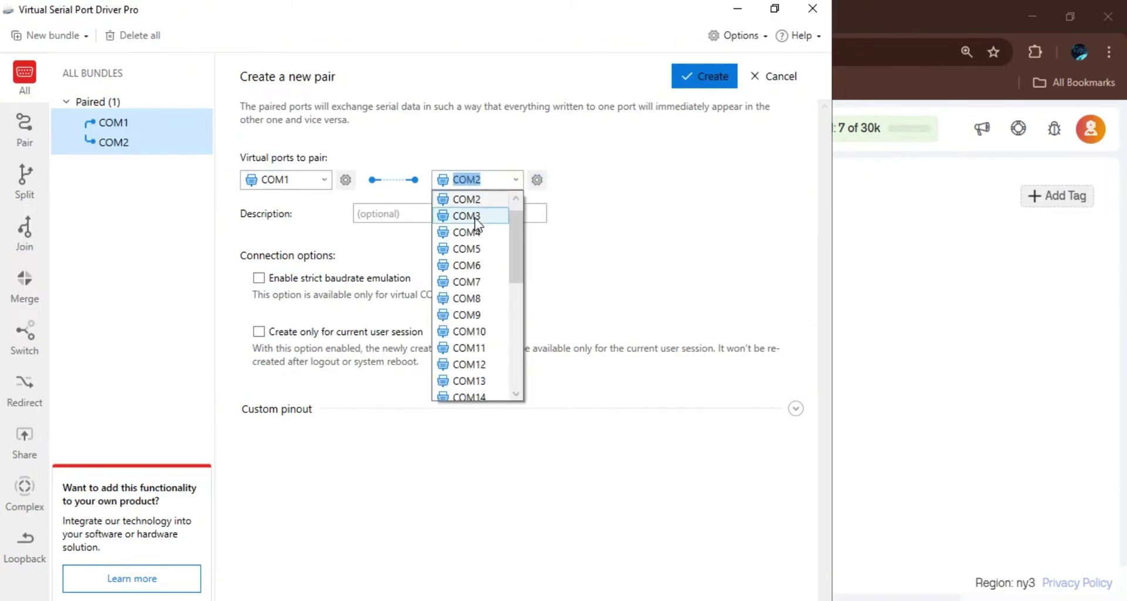
click(475, 218)
click(324, 180)
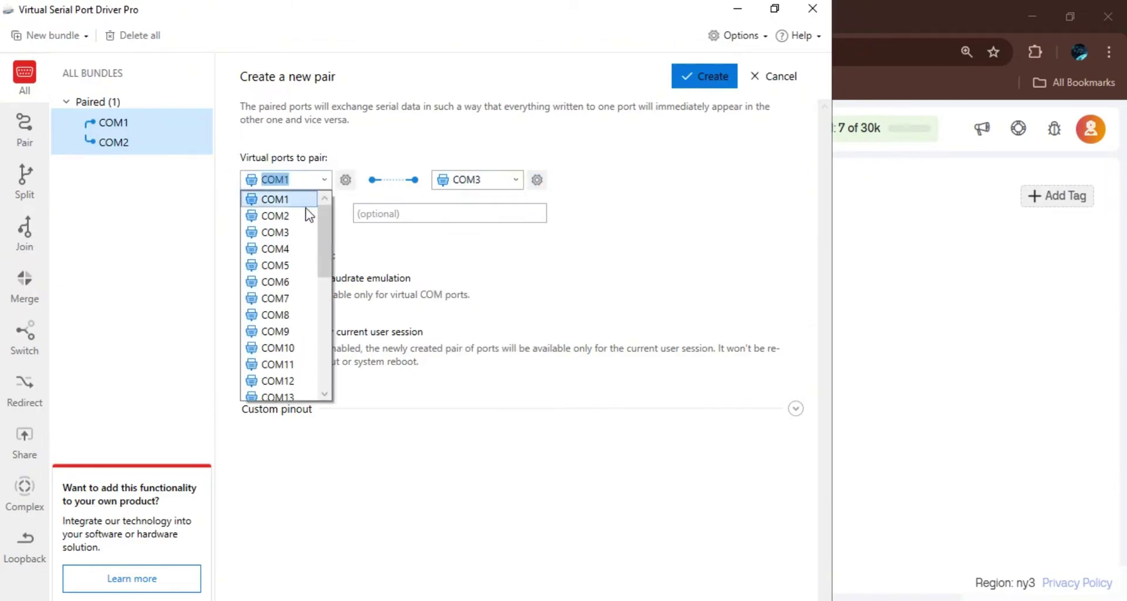
click(289, 255)
click(710, 75)
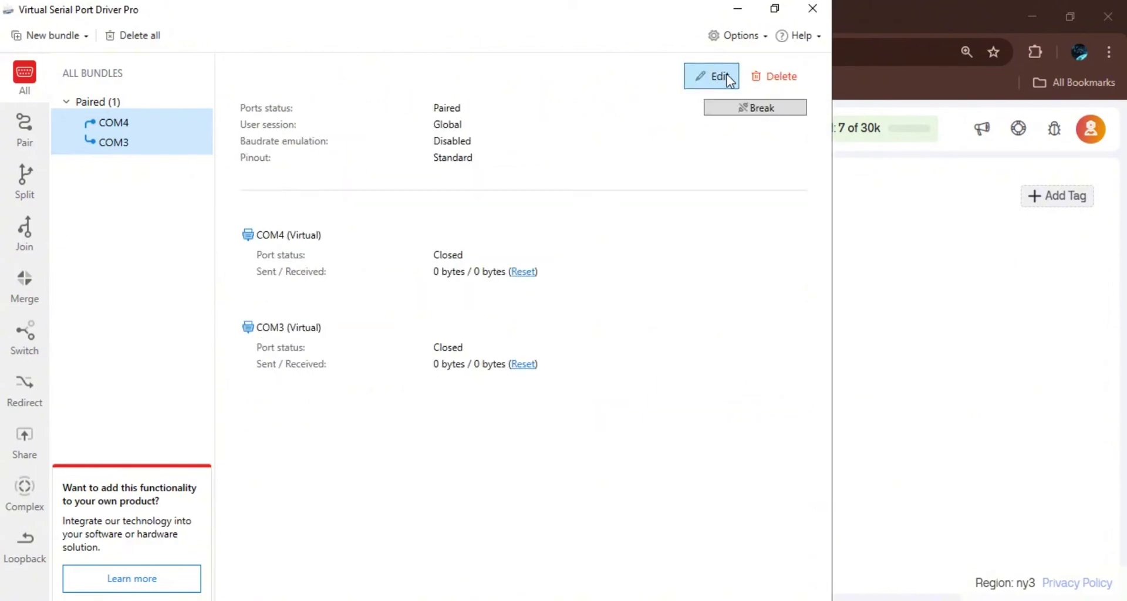
click(740, 11)
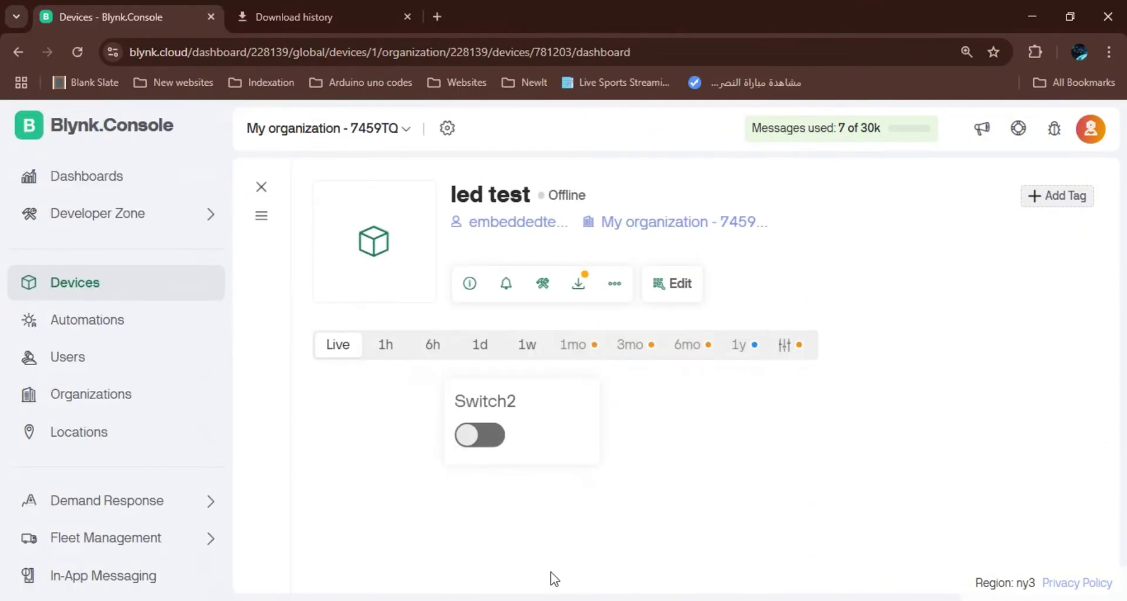
Browse to Proteus to do arduino > libraries > Blynk > scripts and open blynk-ser.bat in Notepad via Modifier.
key(alt+Tab)
click(258, 126)
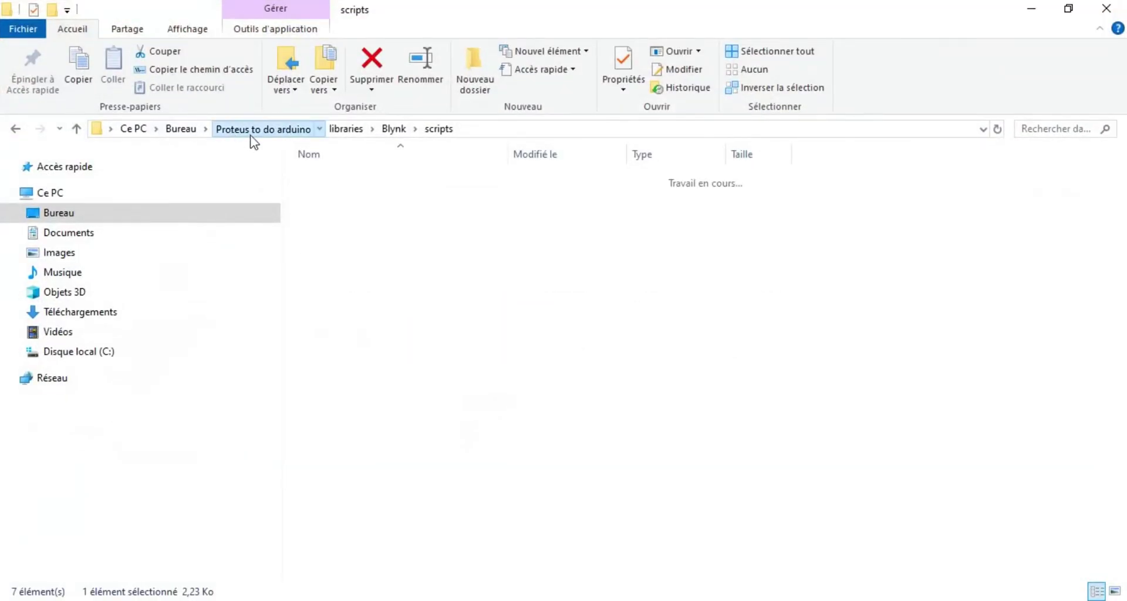
click(372, 394)
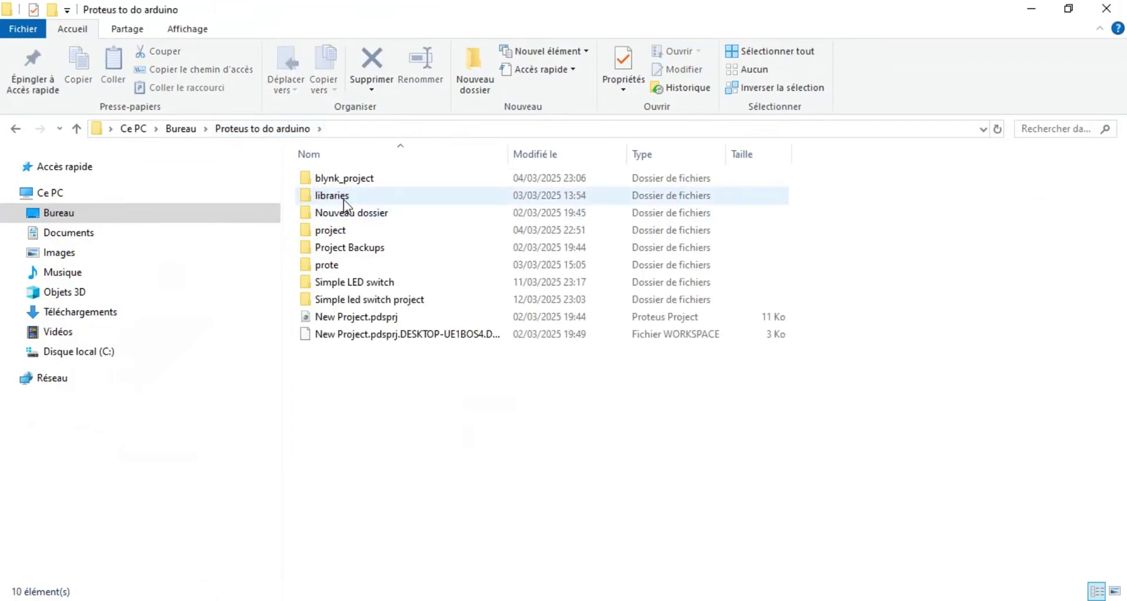
double_click(356, 197)
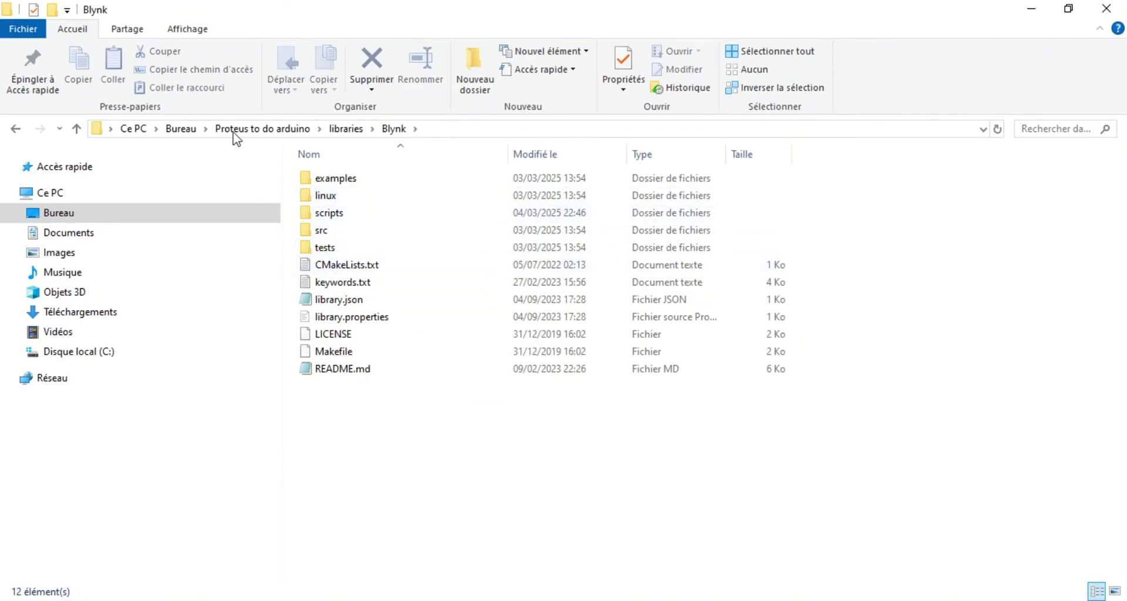
double_click(340, 215)
right_click(363, 215)
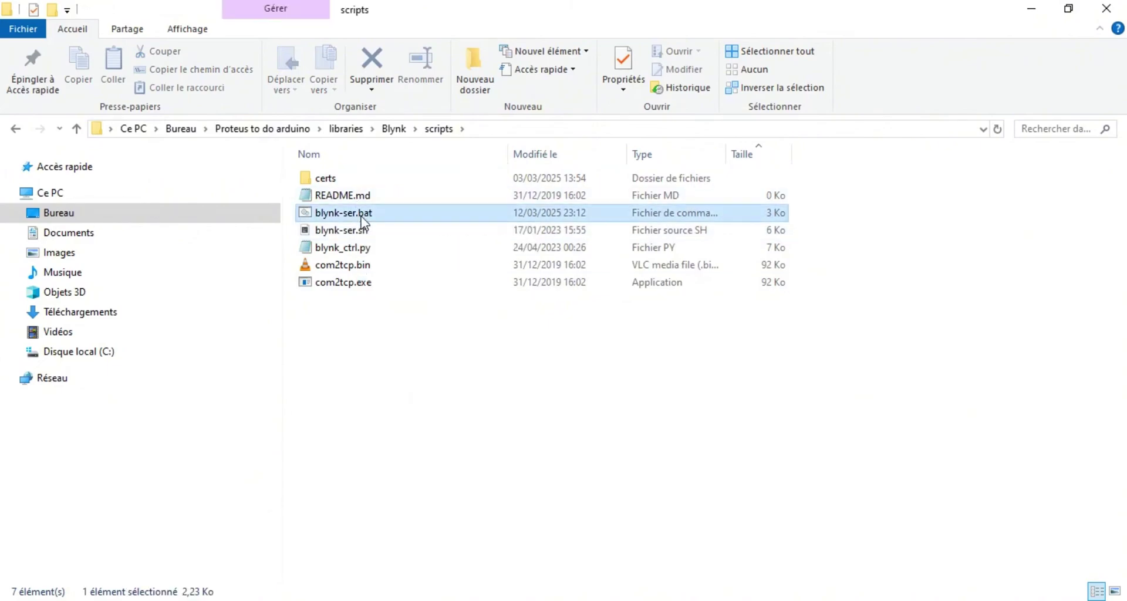
click(419, 232)
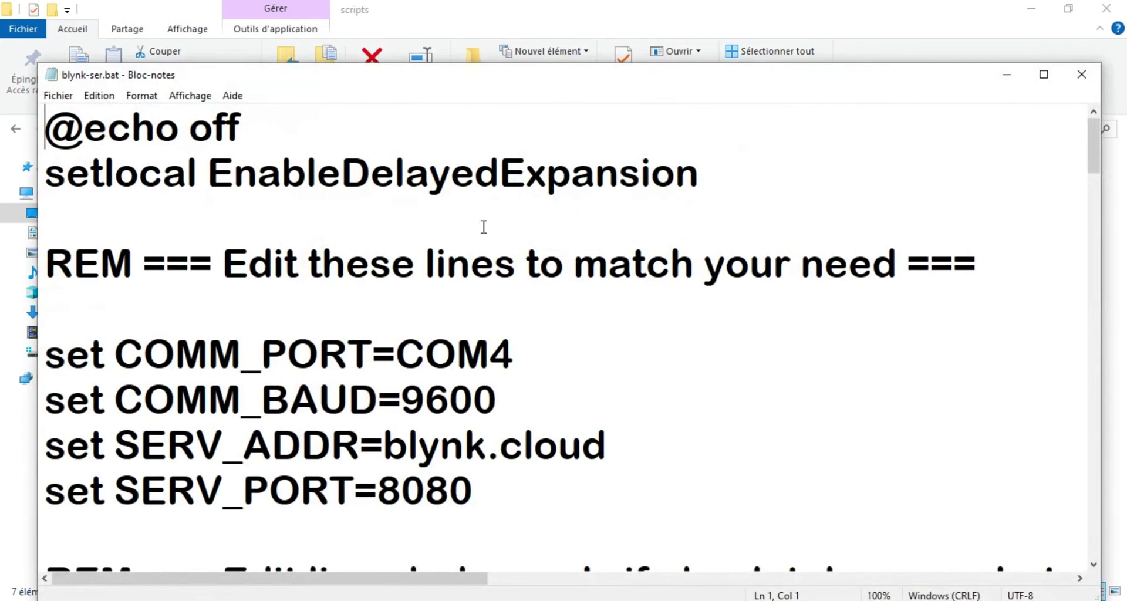
Check the script's COM4 port, 9600 baud, blynk.cloud server and 8080 port values.
drag(513, 352, 409, 360)
click(515, 405)
drag(493, 485, 415, 499)
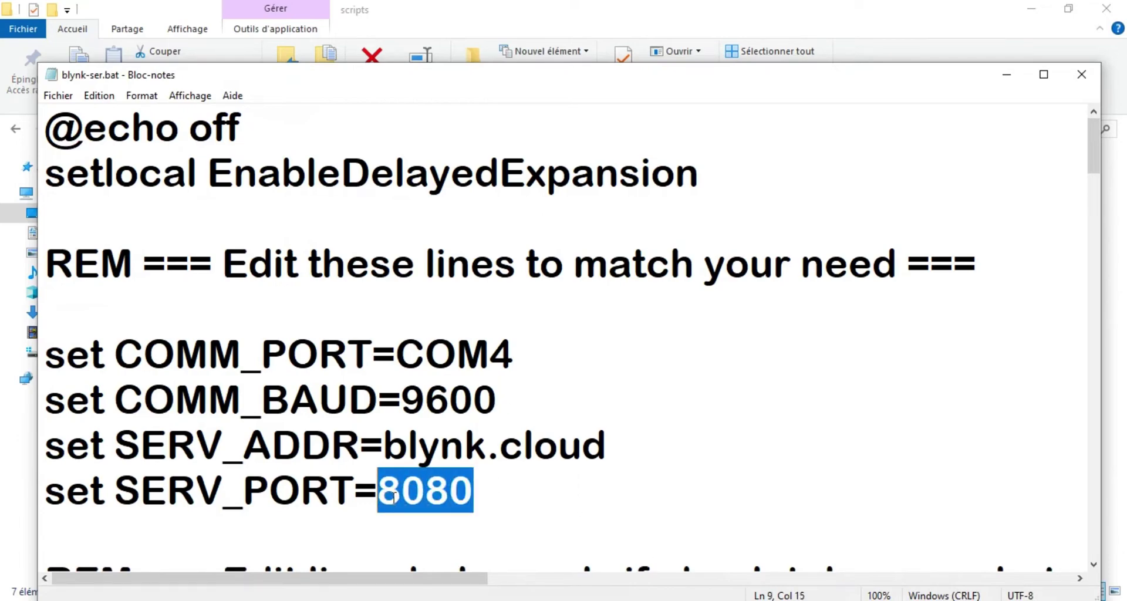
click(450, 492)
drag(601, 441, 429, 444)
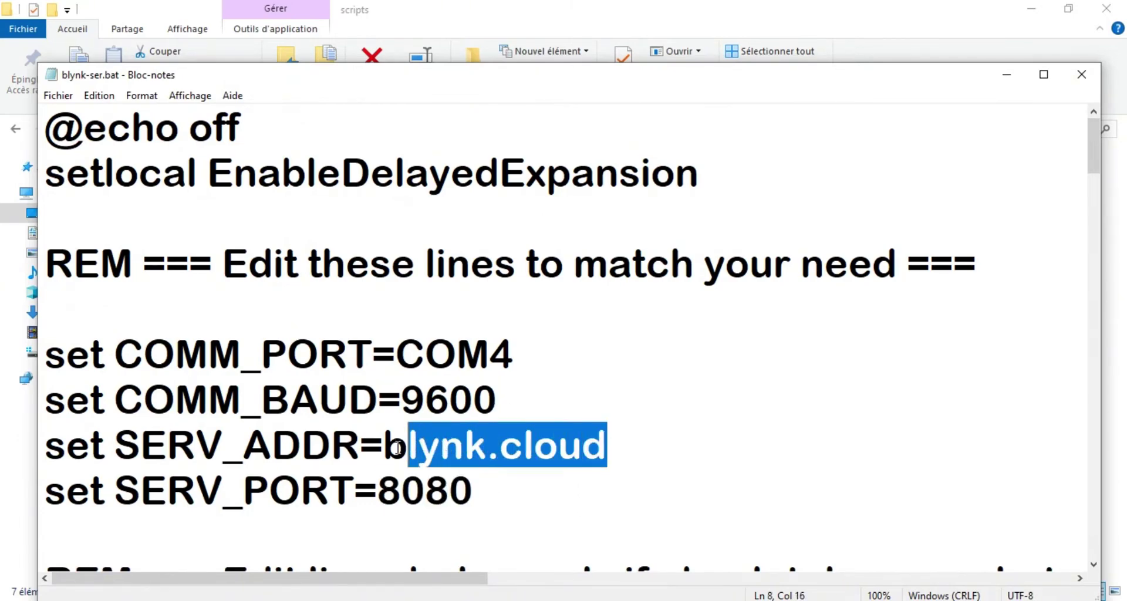
click(412, 446)
scroll(536, 385, down, 18)
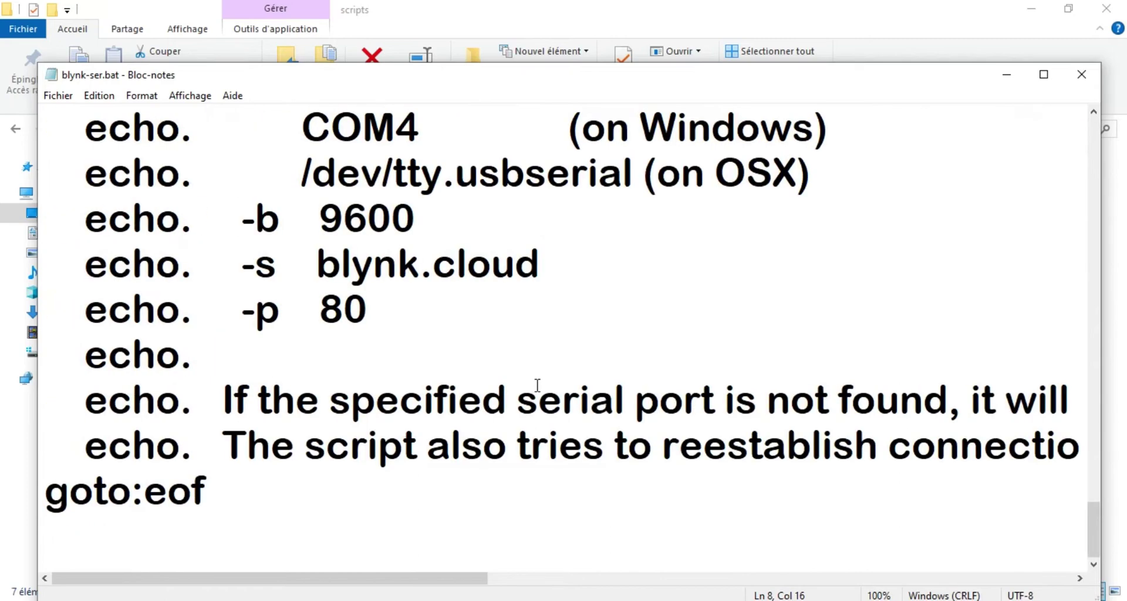
ctrl+scroll(489, 287, down, 3)
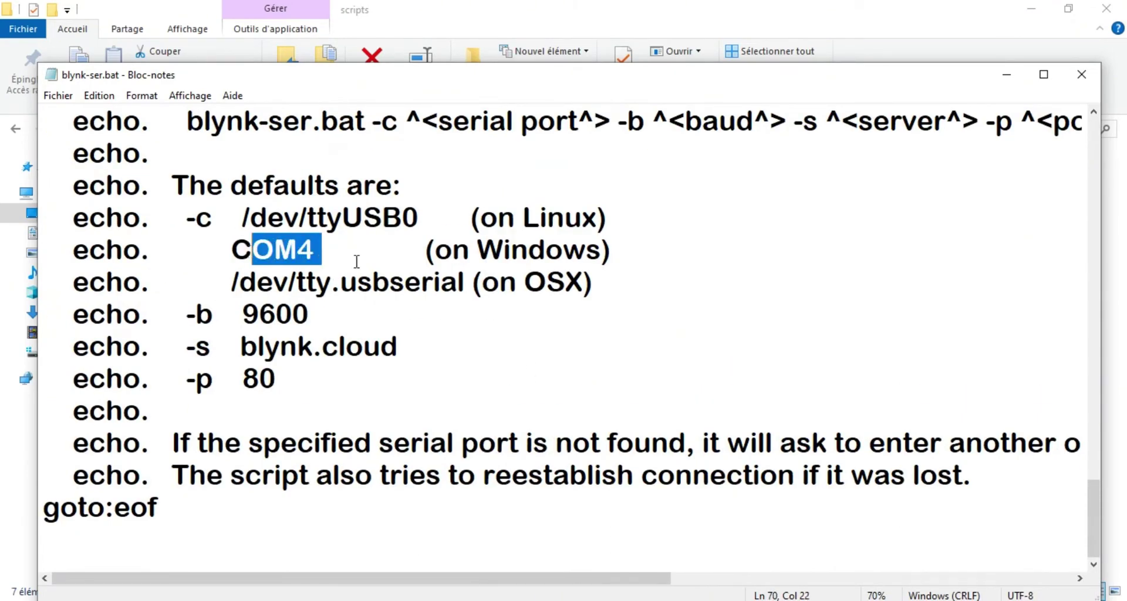
Save blynk-ser.bat via Fichier > Enregistrer and close Notepad.
click(58, 95)
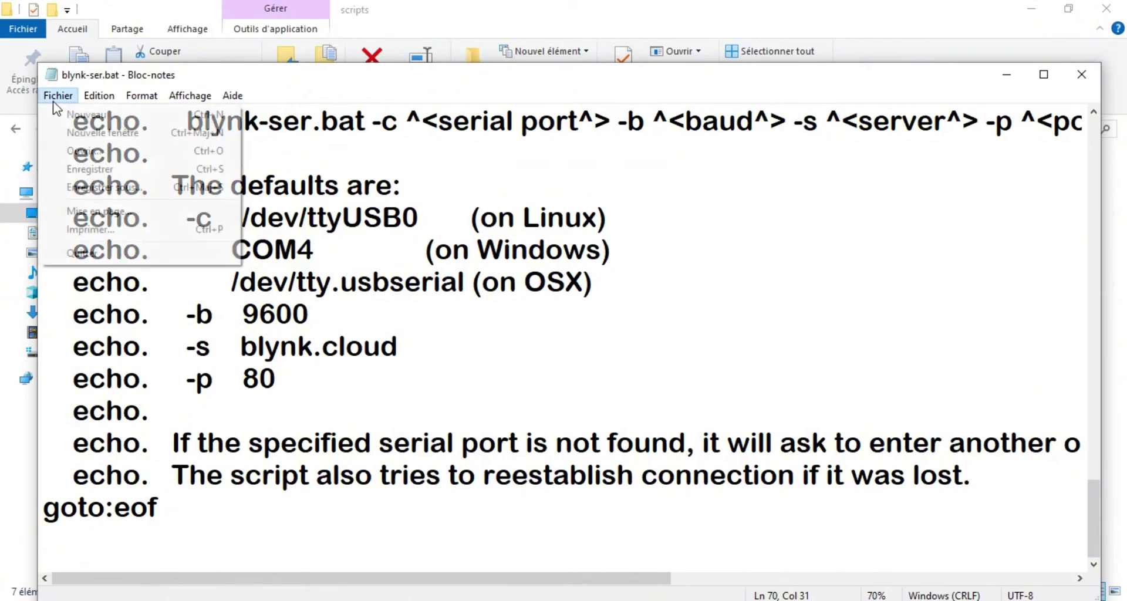
click(106, 171)
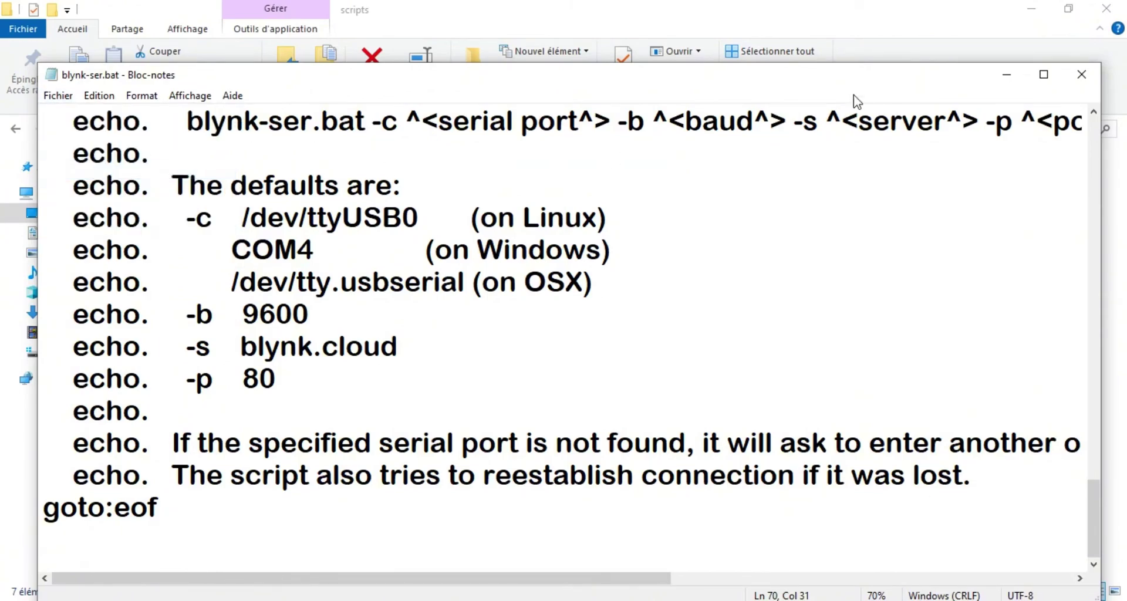
click(1080, 75)
click(468, 333)
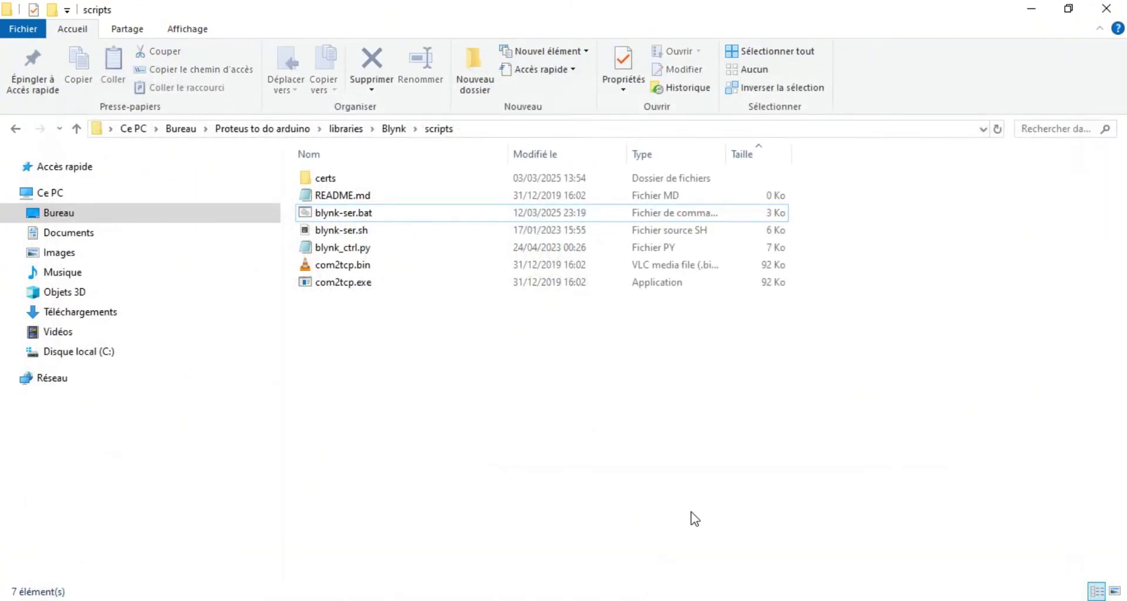
Compile the Blynk LED sketch (8784 bytes, 27% of storage) and bring up the Proteus schematic.
click(668, 599)
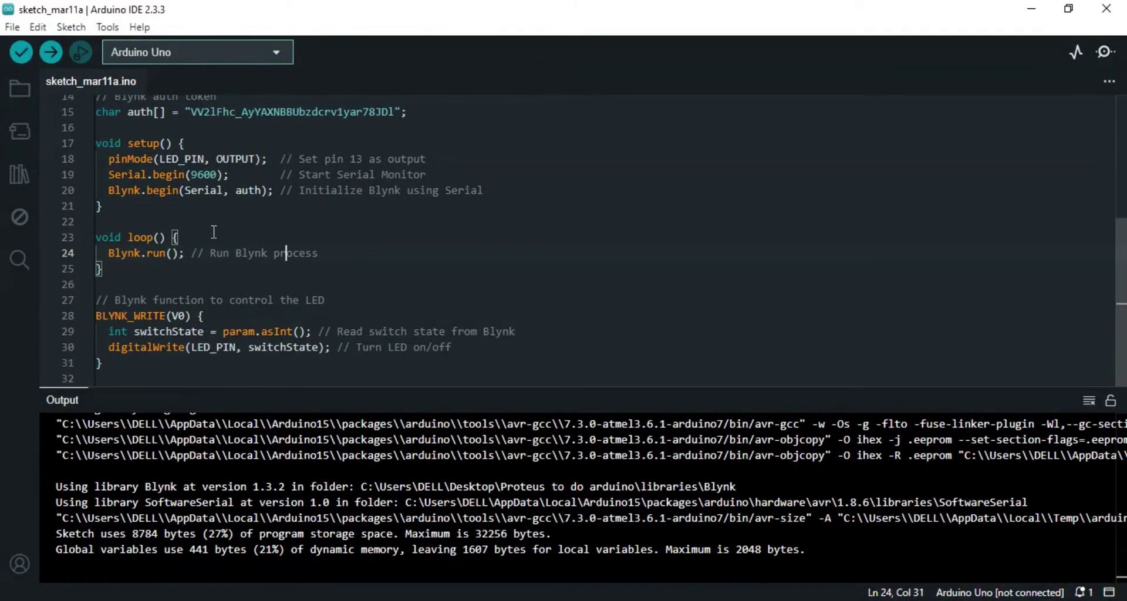
key(ctrl+r)
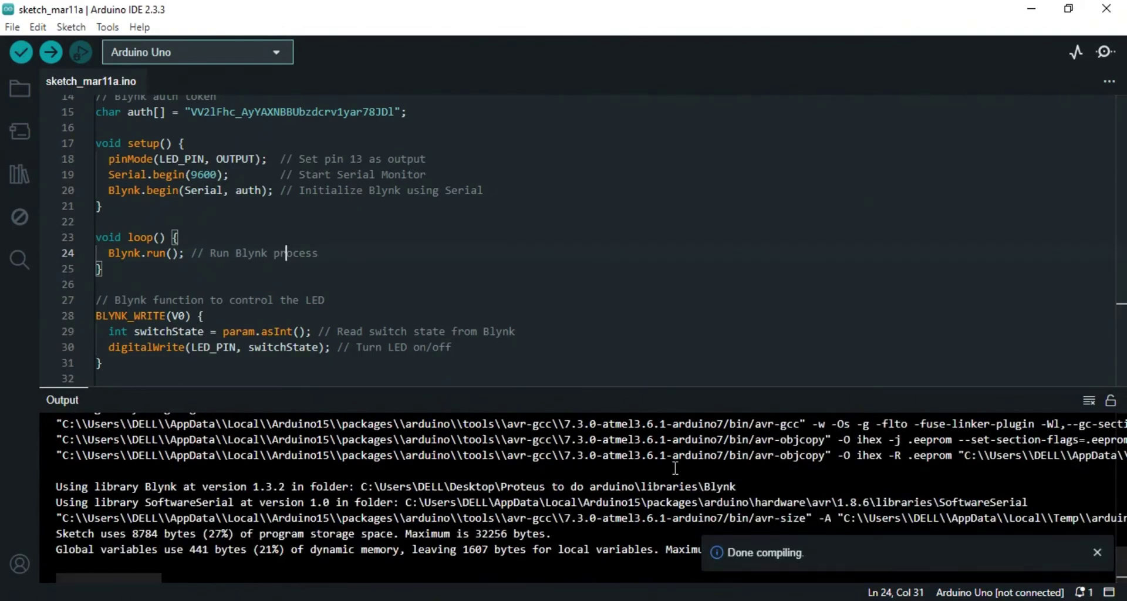
click(605, 597)
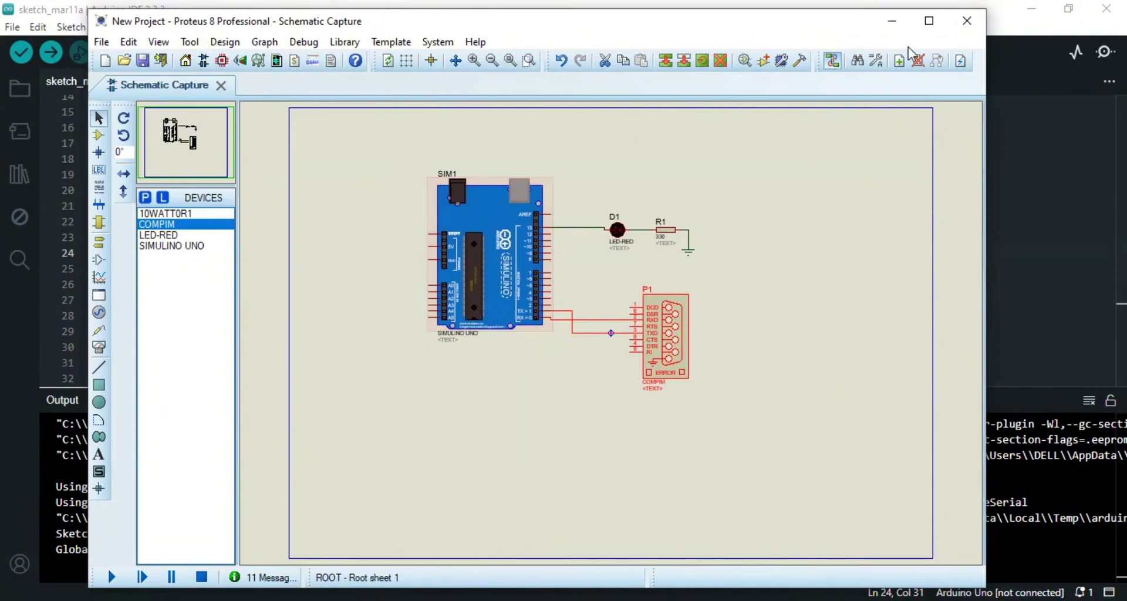
Load sketch_mar11a.ino.hex as the SIM1 Arduino's program file and close its properties.
double_click(504, 293)
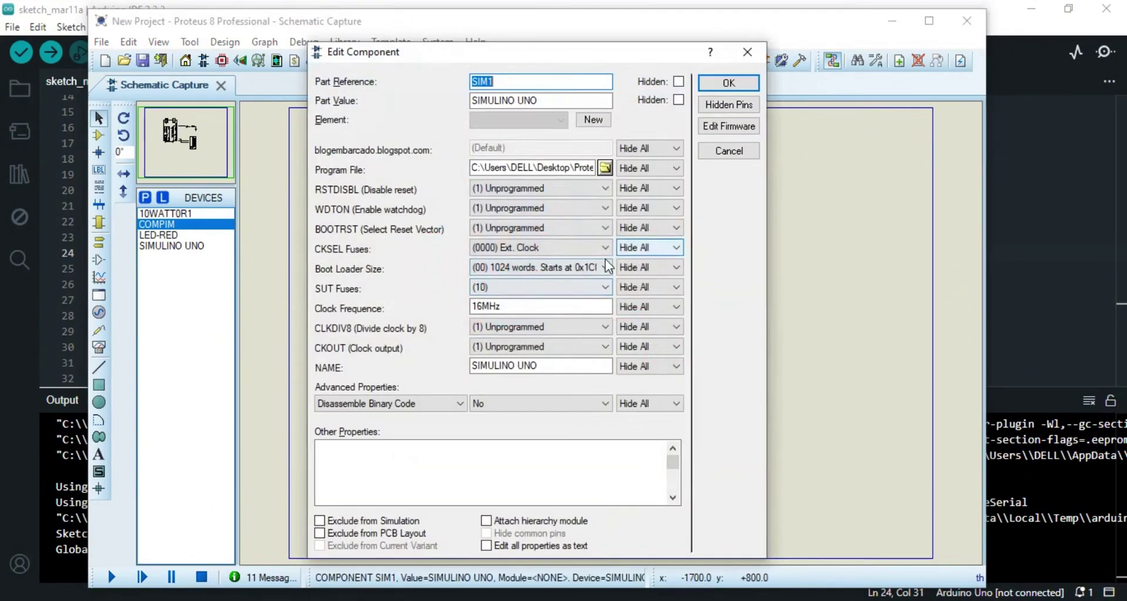
click(604, 169)
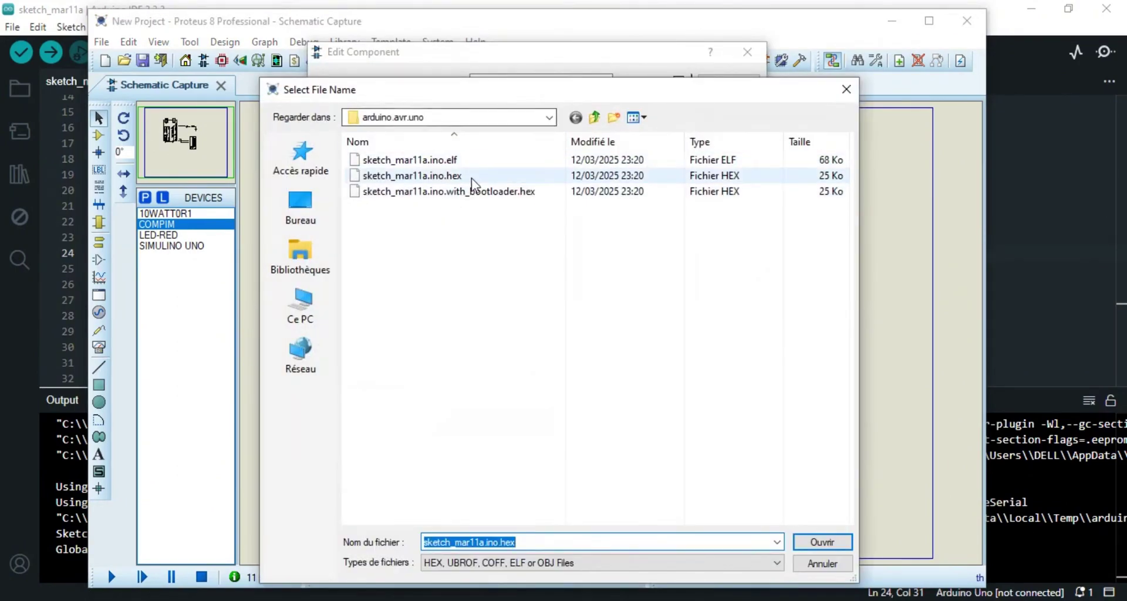
click(832, 564)
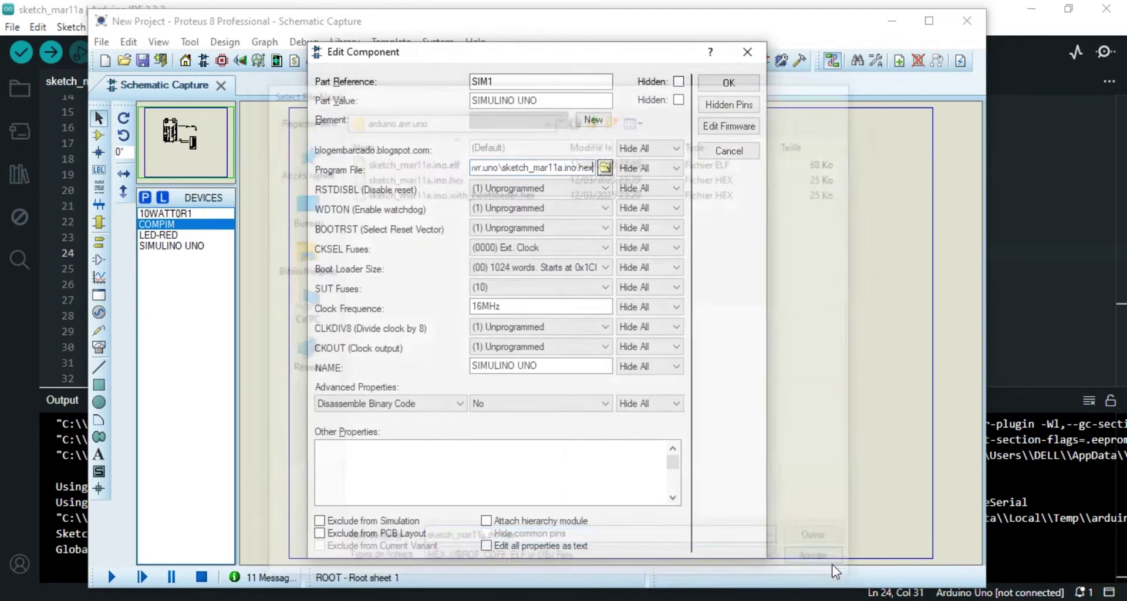
click(751, 54)
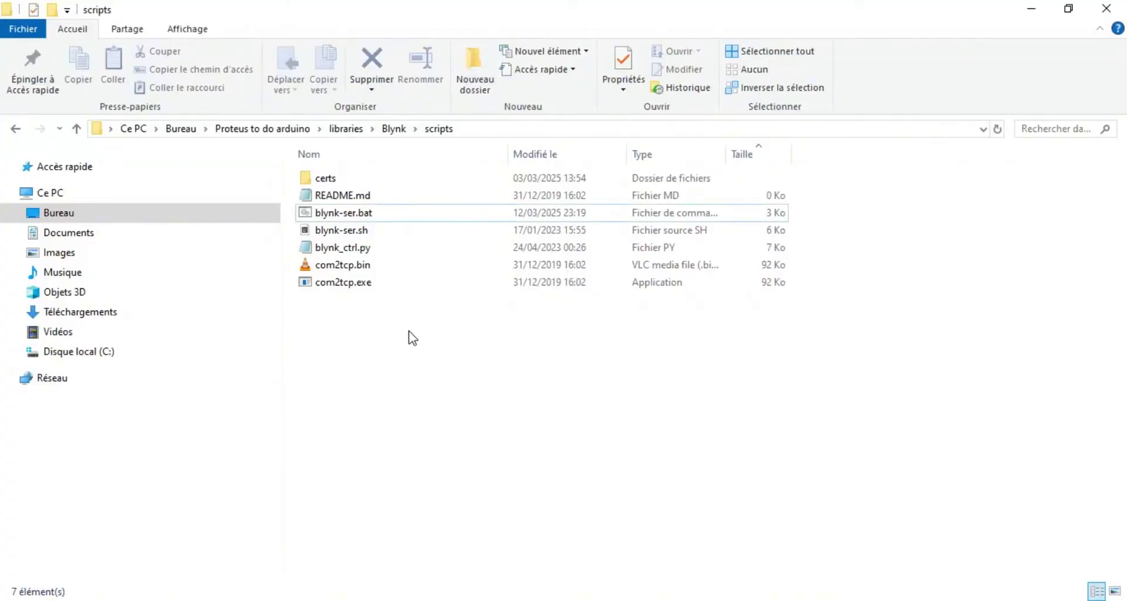
Run blynk-ser.bat as administrator, approving the UAC prompt.
click(357, 214)
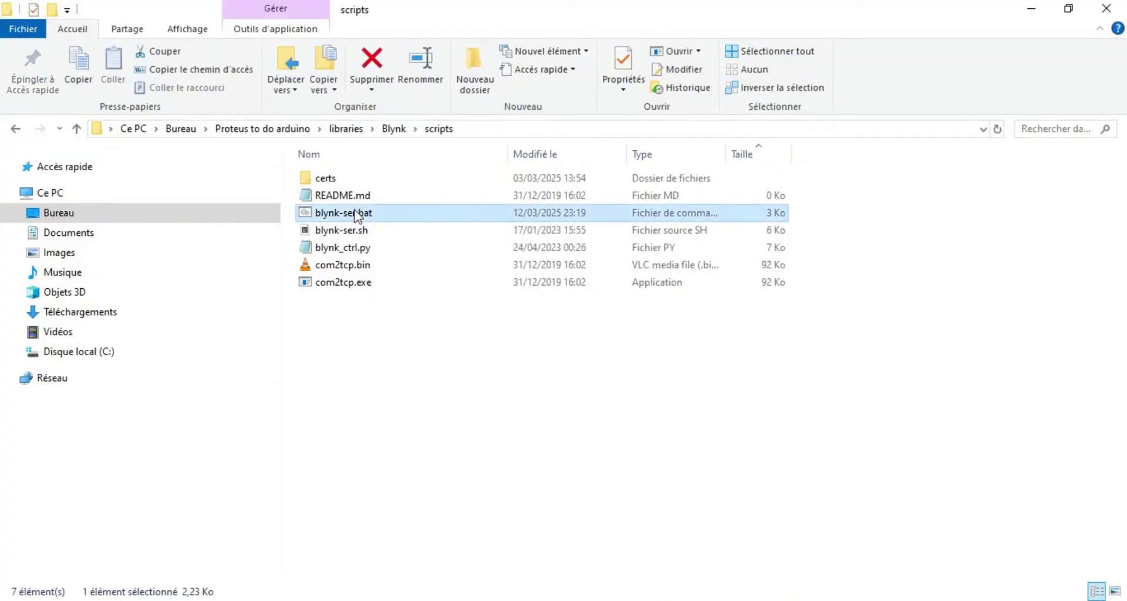
right_click(356, 214)
click(413, 270)
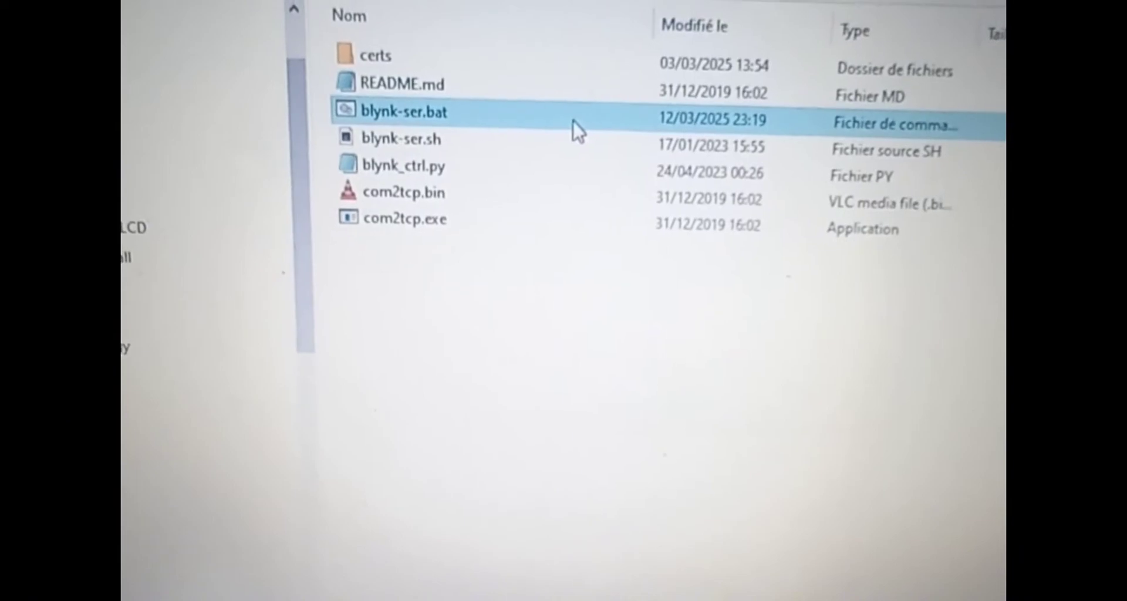
right_click(573, 109)
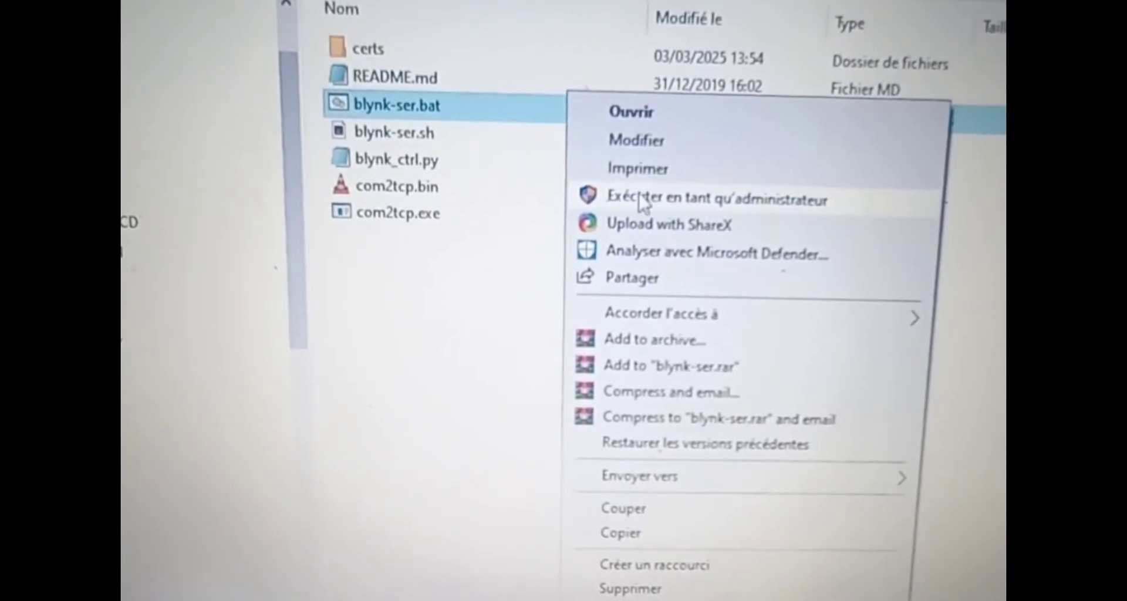
click(675, 201)
click(575, 398)
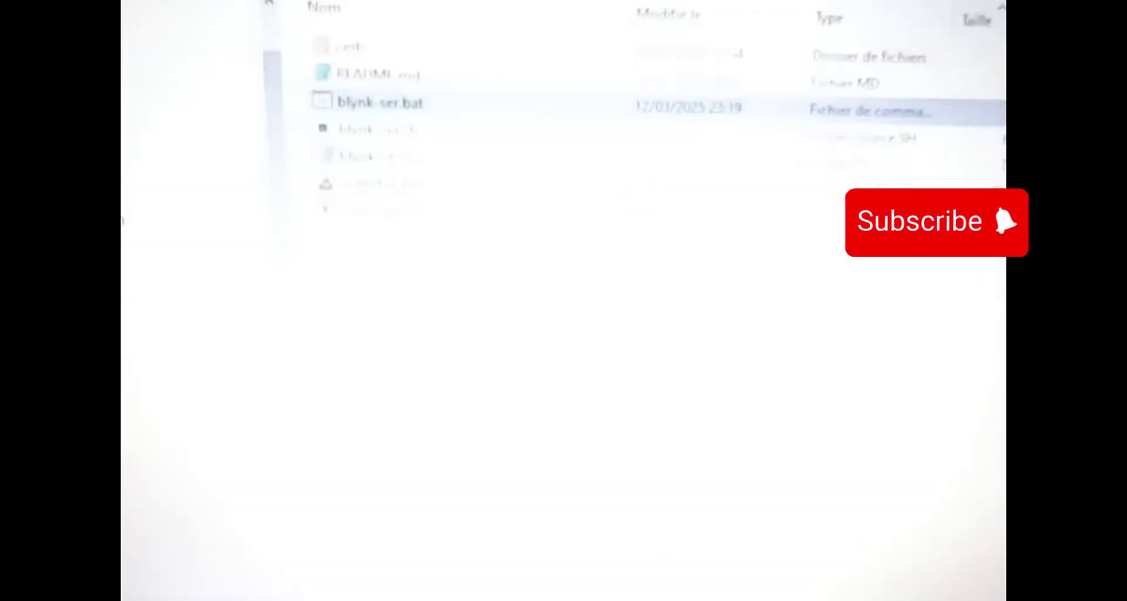